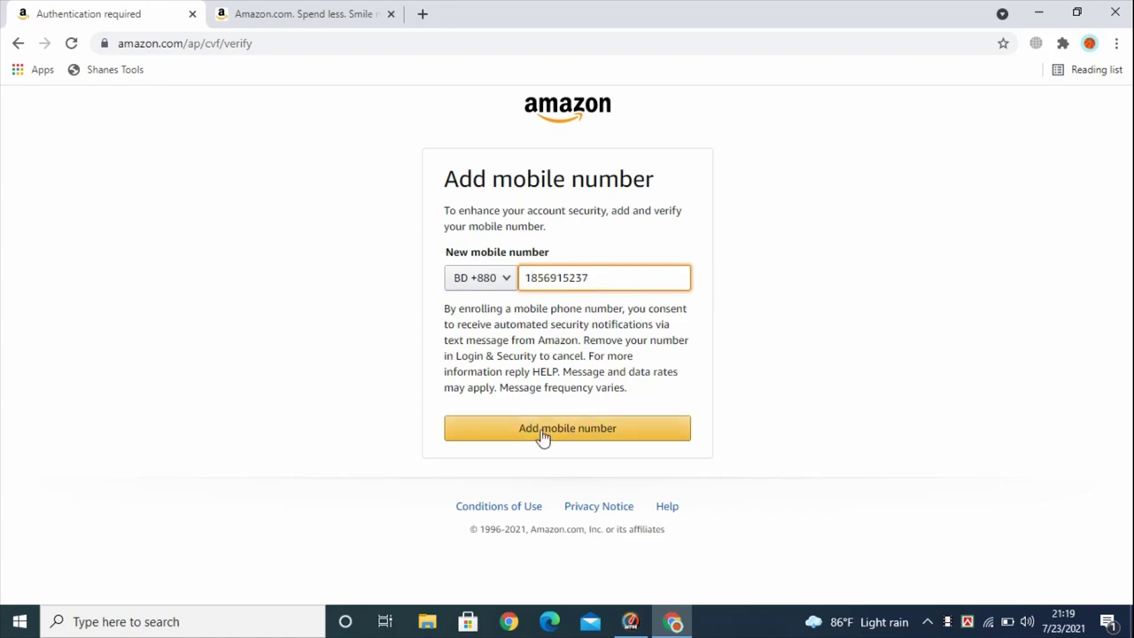
Submit the new mobile number, then open the Amazon affiliate program page from the footer
{"action": "left_click", "coordinate": [562, 430]}
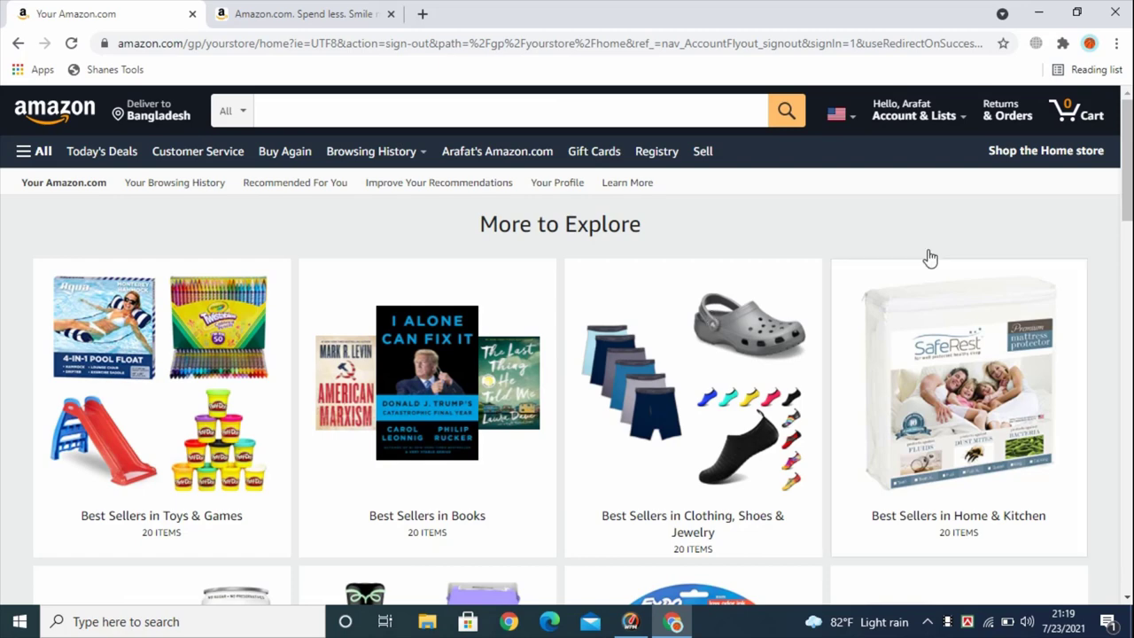
{"action": "mouse_move", "coordinate": [899, 107]}
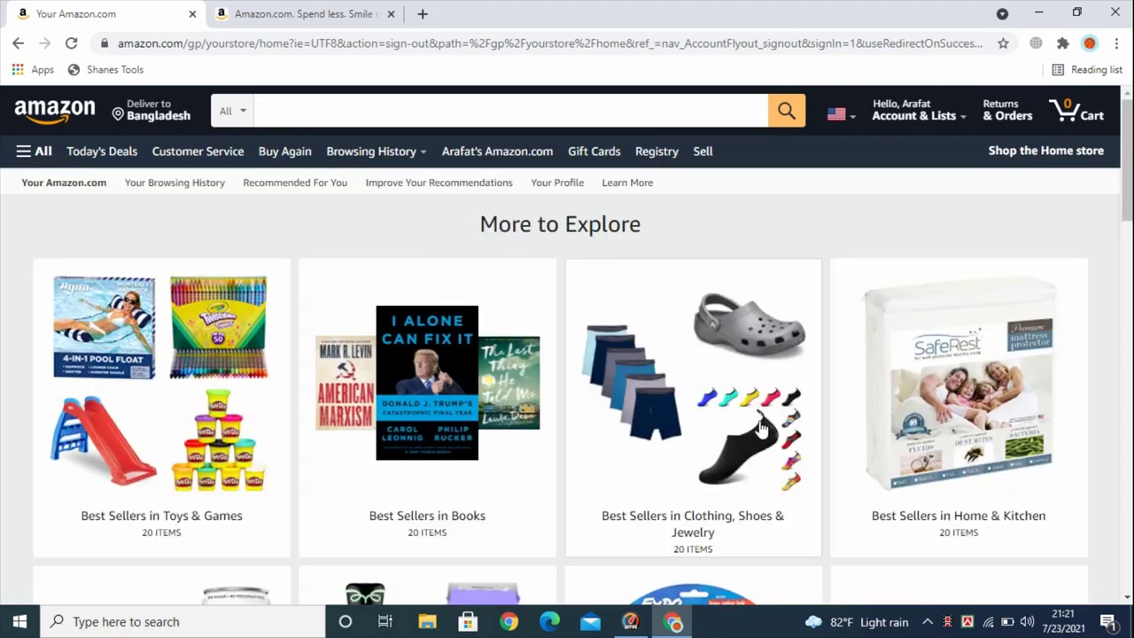
{"action": "scroll", "coordinate": [567, 352], "scroll_direction": "down", "scroll_amount": 15}
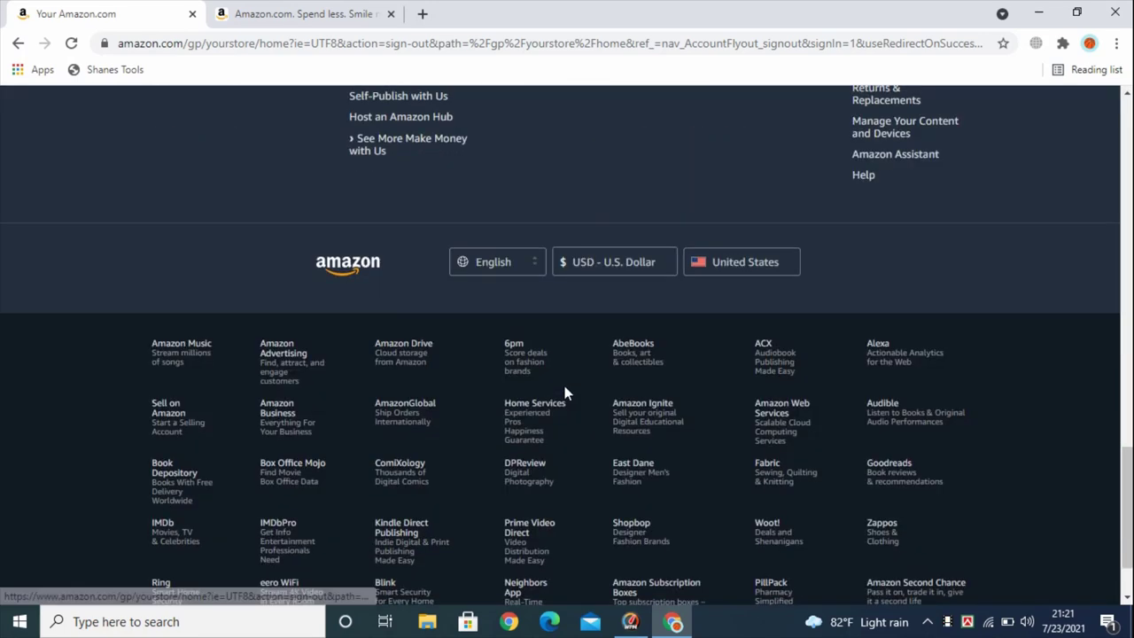
{"action": "scroll", "coordinate": [564, 386], "scroll_direction": "up", "scroll_amount": 4}
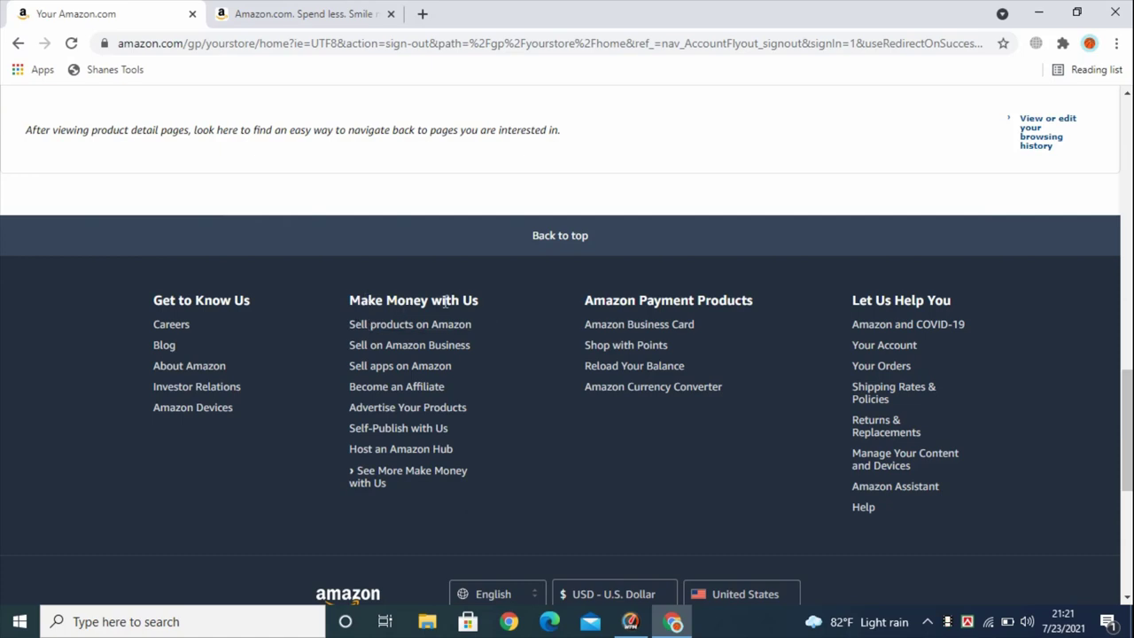
{"action": "left_click", "coordinate": [410, 393]}
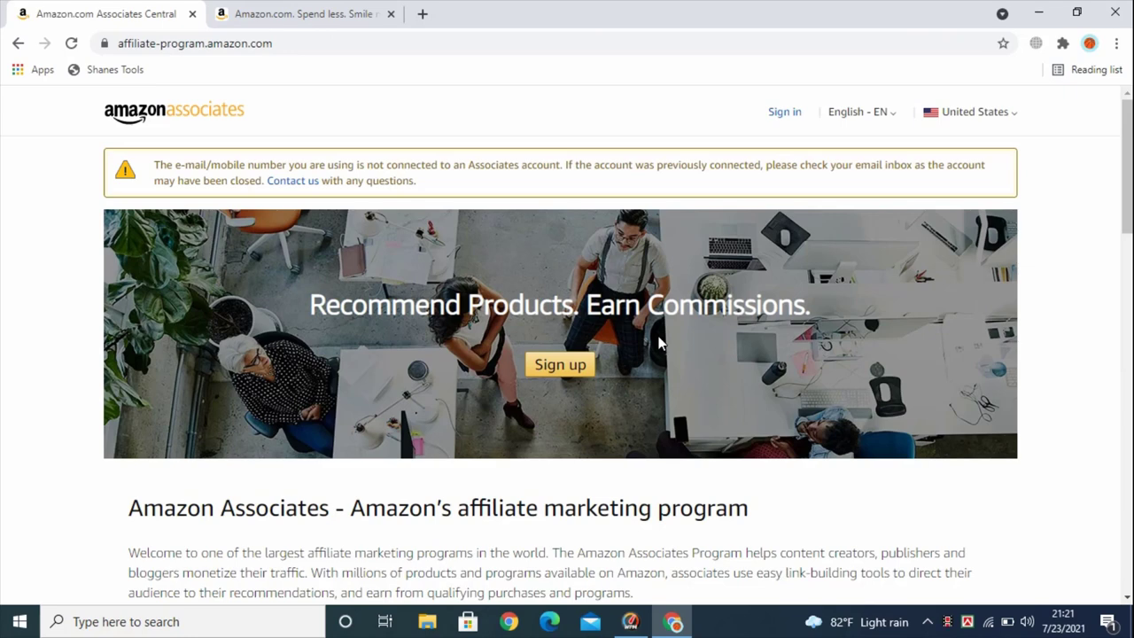
{"action": "scroll", "coordinate": [666, 345], "scroll_direction": "down", "scroll_amount": 5}
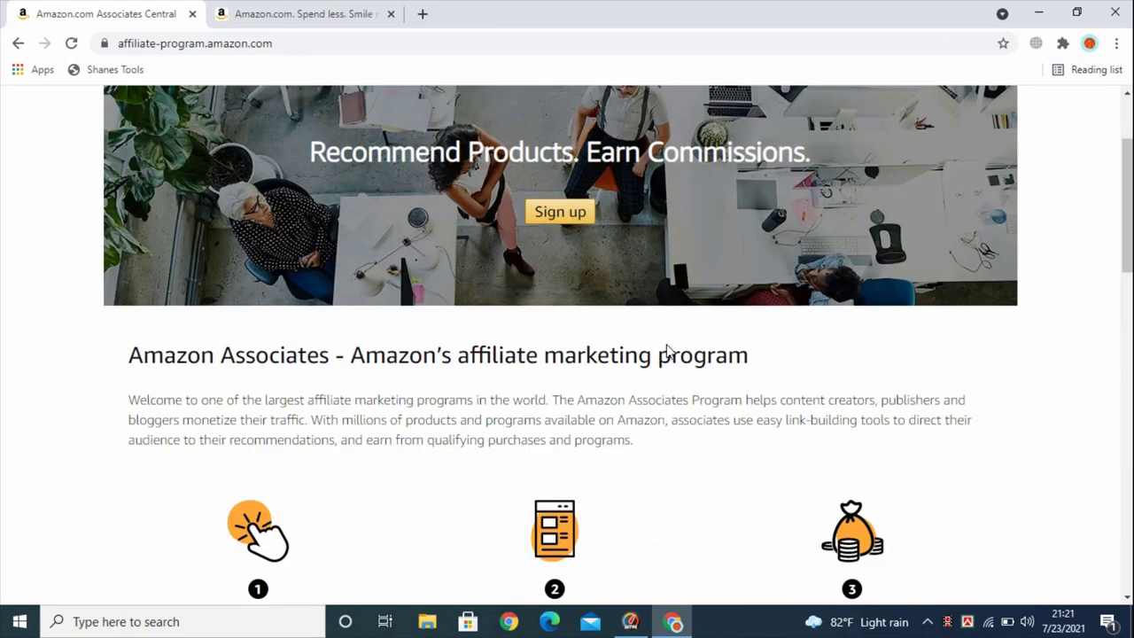
{"action": "scroll", "coordinate": [565, 383], "scroll_direction": "up", "scroll_amount": 5}
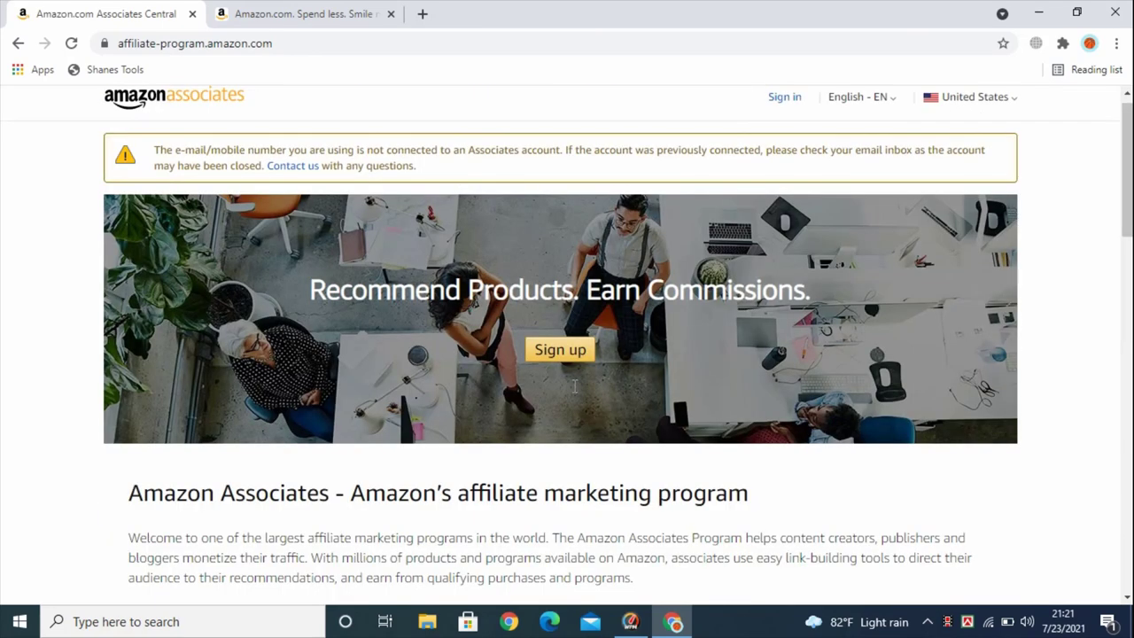
Start the Associates signup and place the cursor in the Account Information step's Payee Name field
{"action": "left_click", "coordinate": [549, 369]}
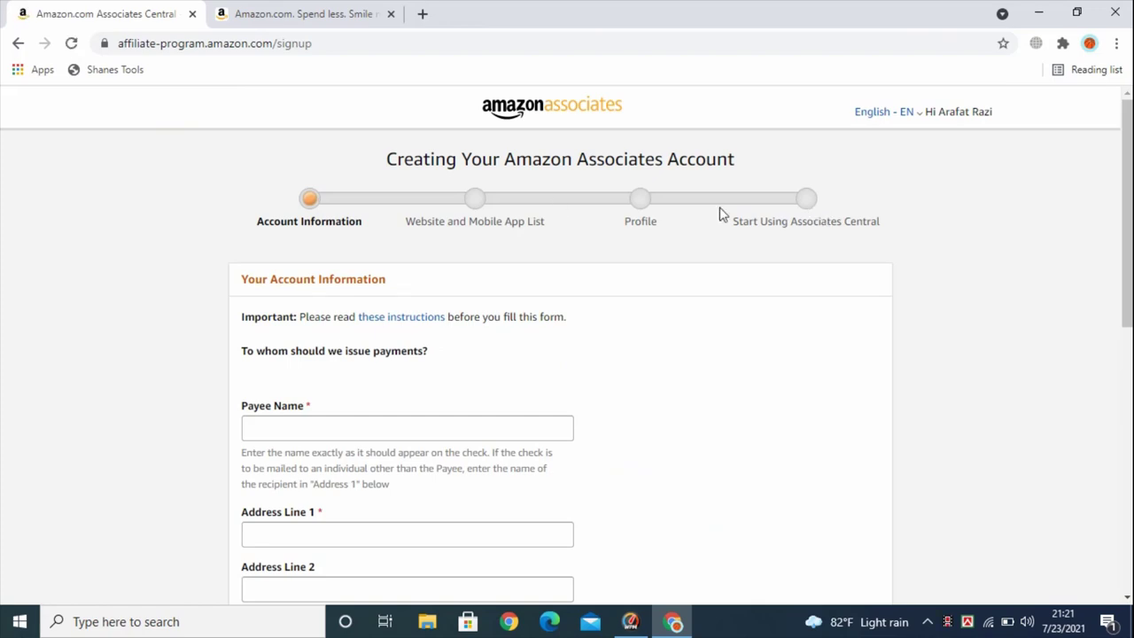
{"action": "triple_click", "coordinate": [273, 229]}
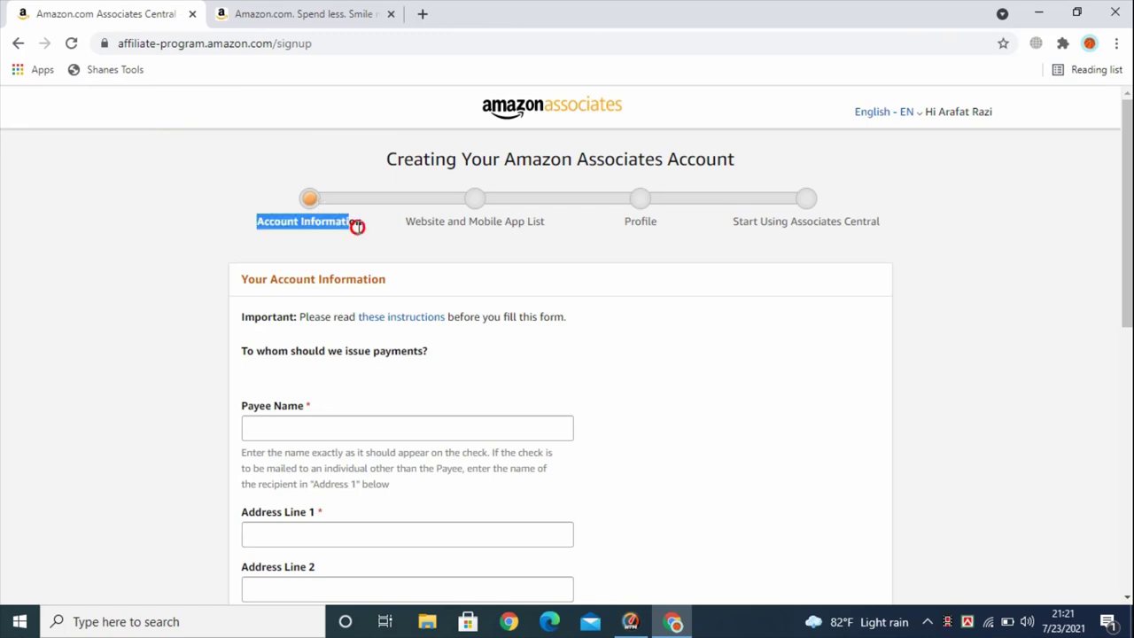
{"action": "scroll", "coordinate": [299, 269], "scroll_direction": "down", "scroll_amount": 4}
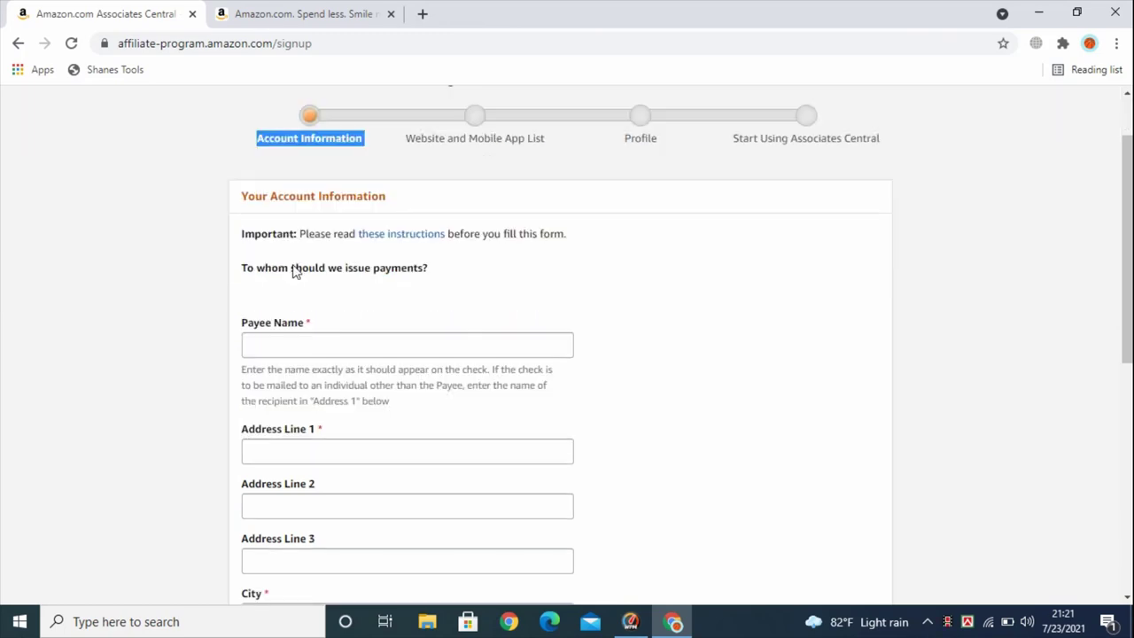
{"action": "scroll", "coordinate": [297, 310], "scroll_direction": "up", "scroll_amount": 3}
{"action": "scroll", "coordinate": [299, 310], "scroll_direction": "down", "scroll_amount": 1}
{"action": "scroll", "coordinate": [301, 307], "scroll_direction": "up", "scroll_amount": 1}
{"action": "scroll", "coordinate": [270, 257], "scroll_direction": "down", "scroll_amount": 1}
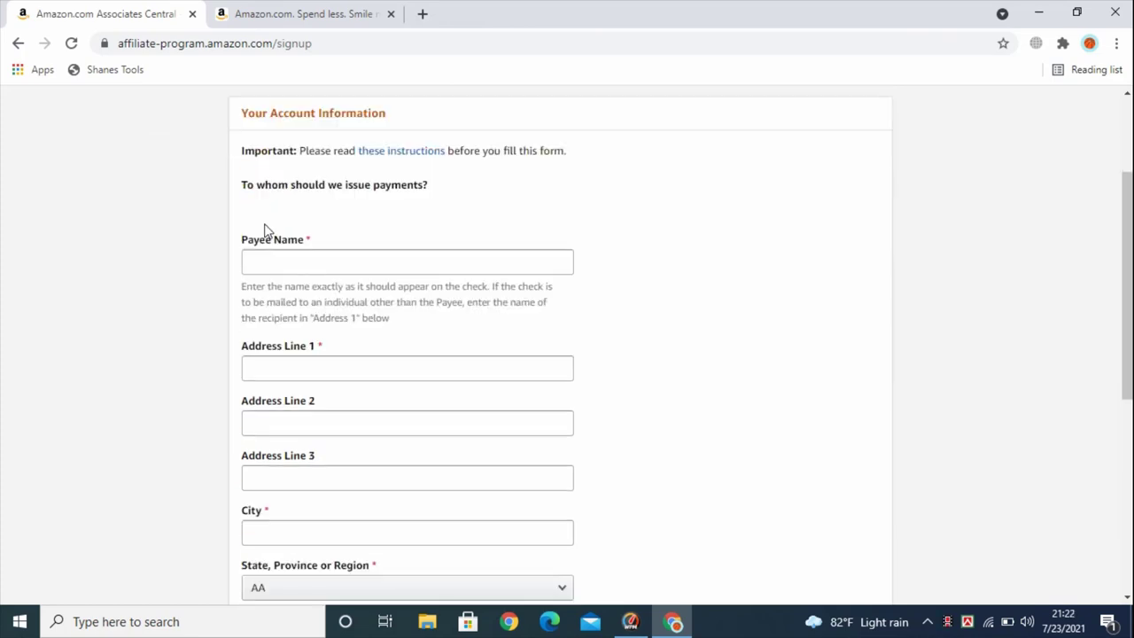
{"action": "left_click", "coordinate": [275, 260]}
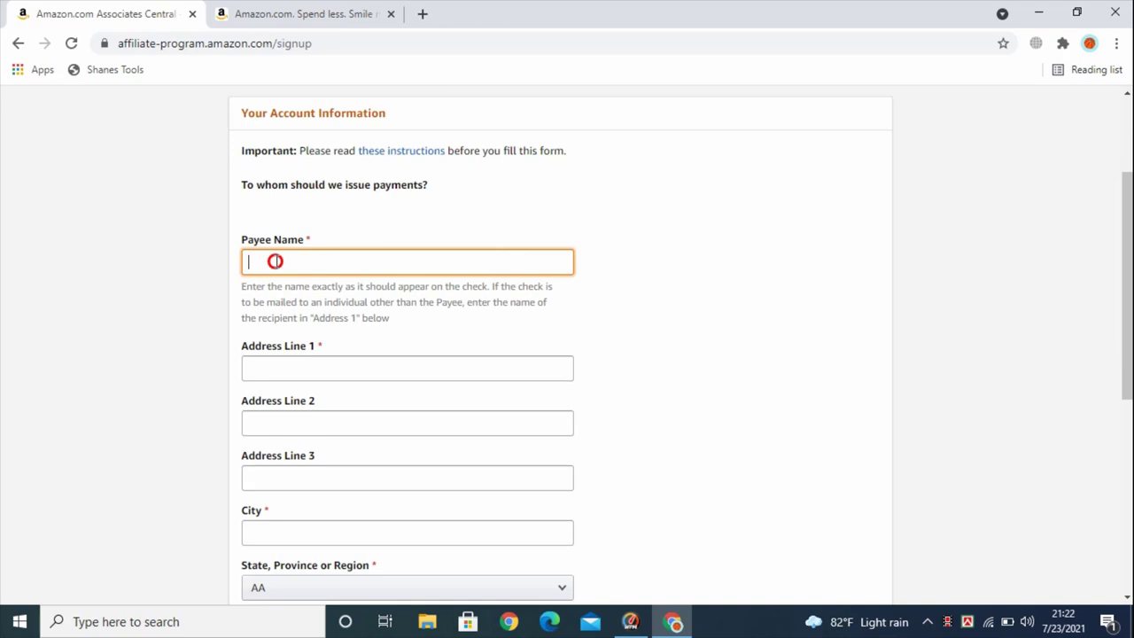
{"action": "scroll", "coordinate": [509, 303], "scroll_direction": "up", "scroll_amount": 1}
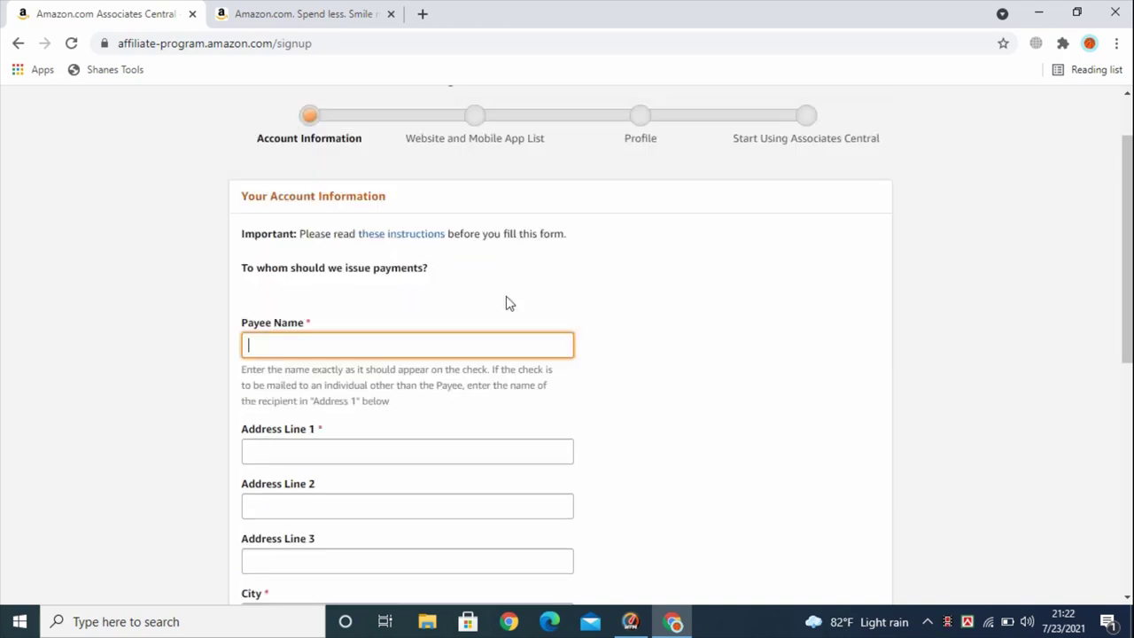
{"action": "scroll", "coordinate": [509, 303], "scroll_direction": "up", "scroll_amount": 1}
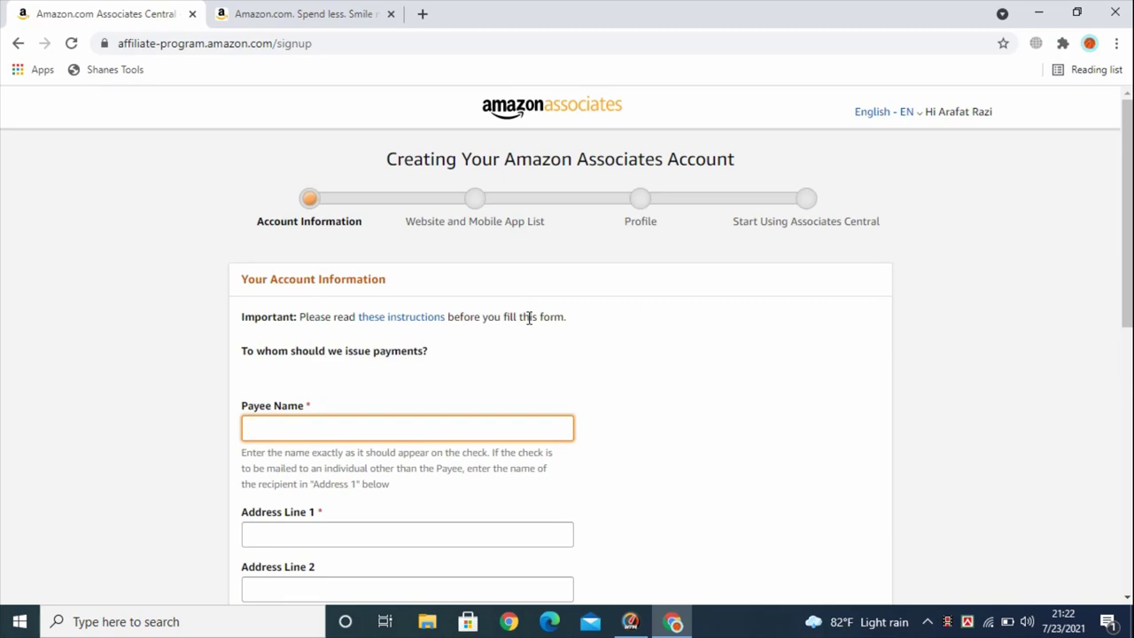
{"action": "scroll", "coordinate": [529, 318], "scroll_direction": "down", "scroll_amount": 1}
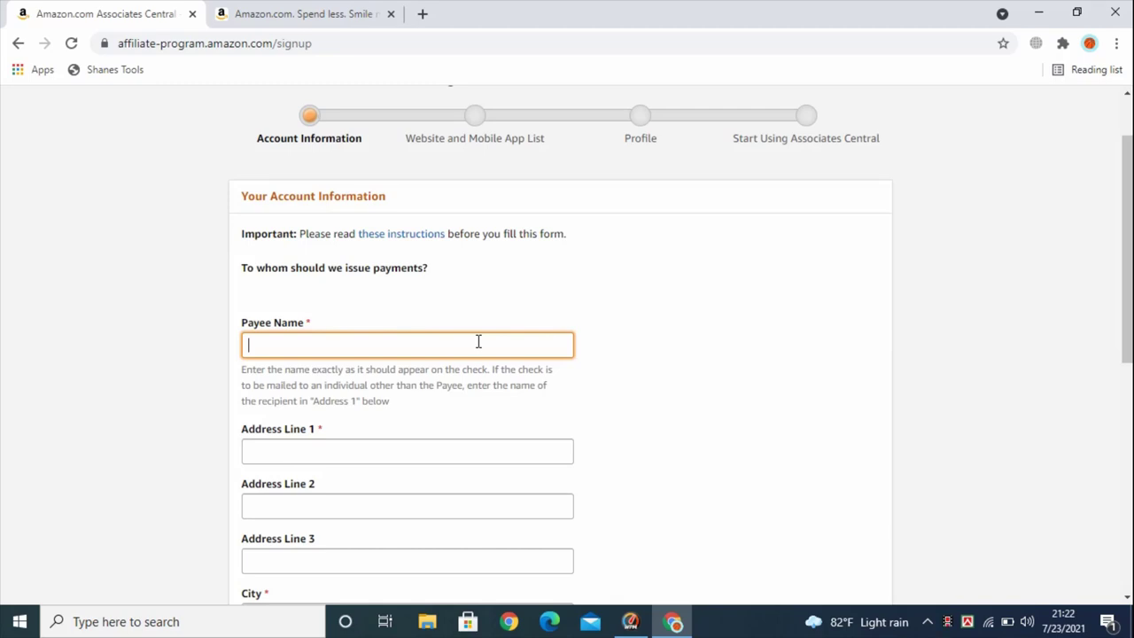
{"action": "left_click", "coordinate": [275, 343]}
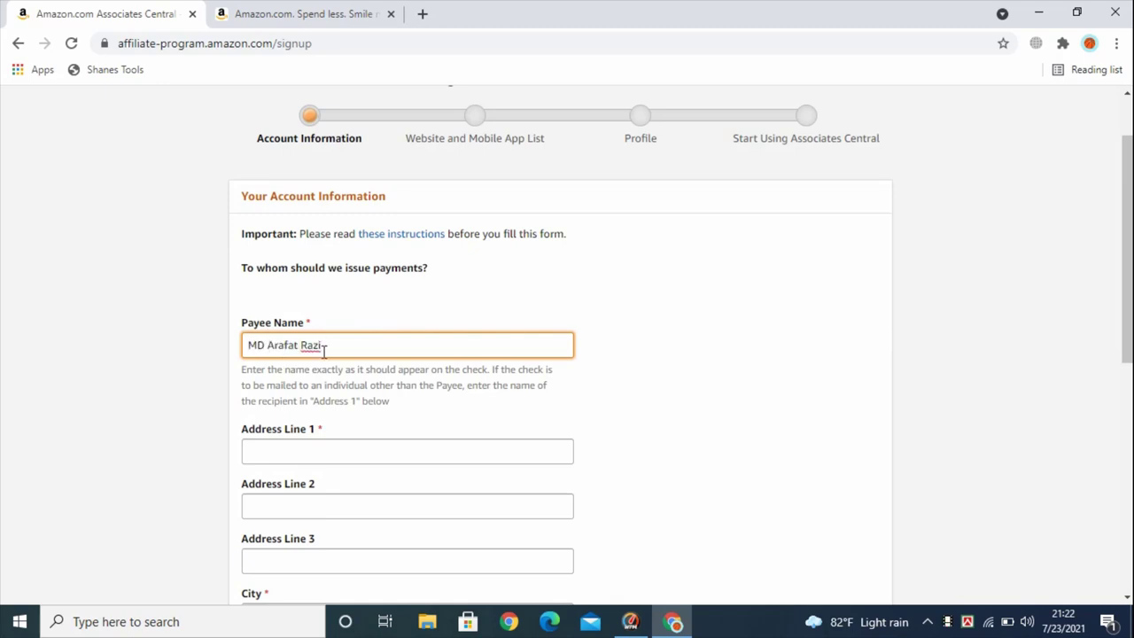
Paste the payee's full name into the Payee Name field
{"action": "left_click_drag", "start_coordinate": [324, 348], "coordinate": [239, 352]}
{"action": "left_click", "coordinate": [245, 348]}
{"action": "left_click", "coordinate": [273, 344]}
{"action": "left_click", "coordinate": [331, 347]}
{"action": "scroll", "coordinate": [287, 281], "scroll_direction": "down", "scroll_amount": 2}
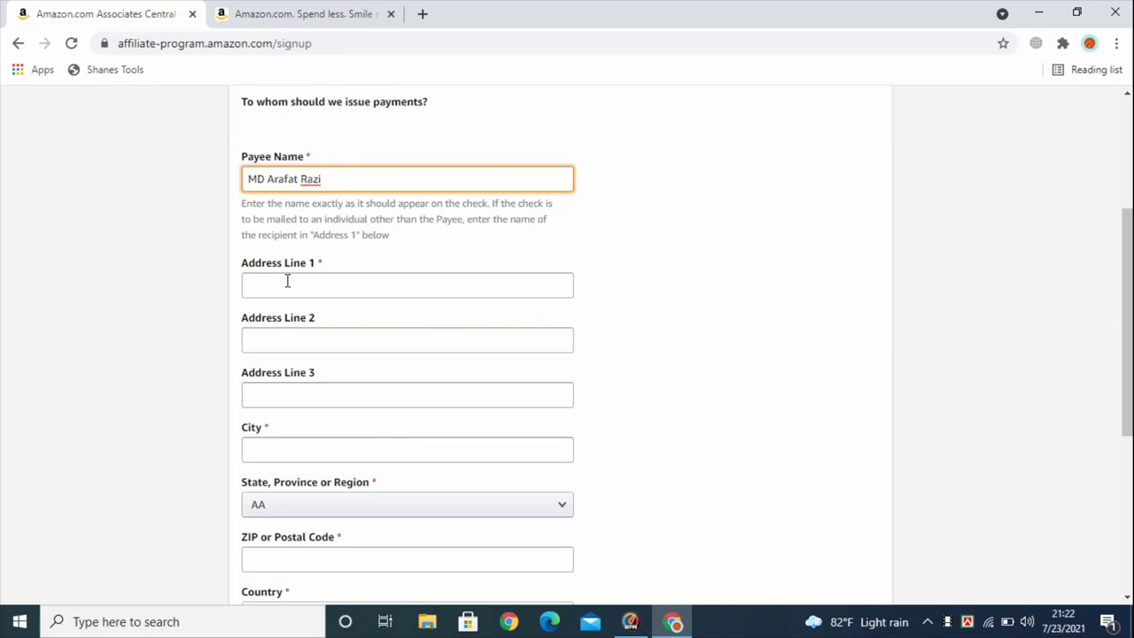
Autofill the address and city with Dhaka and postal code 1230
{"action": "left_click", "coordinate": [287, 281]}
{"action": "left_click", "coordinate": [284, 324]}
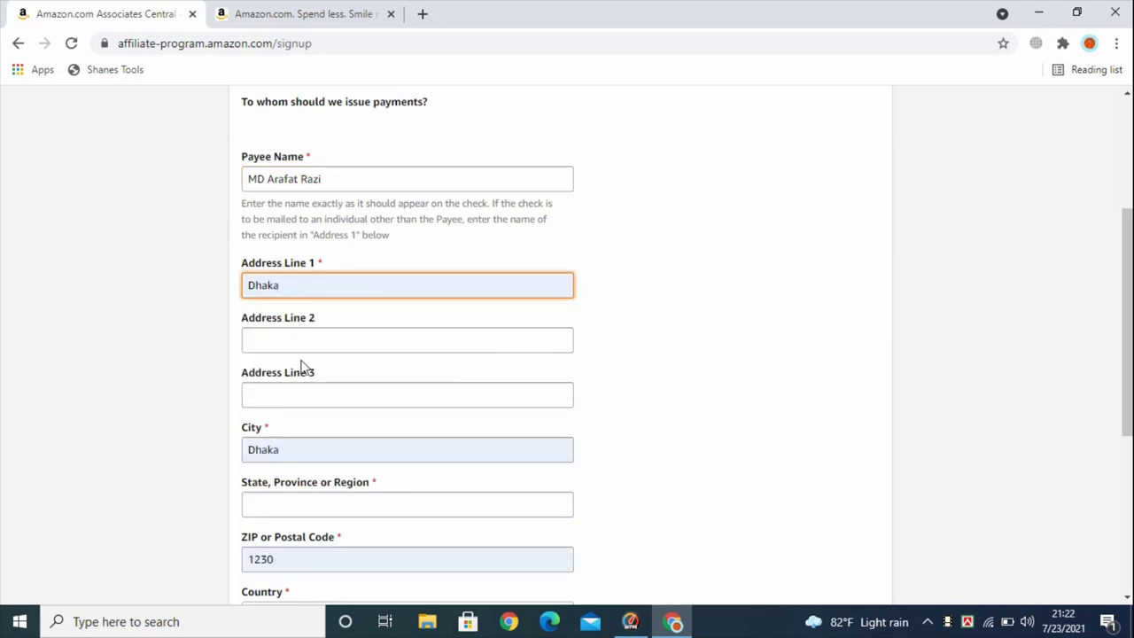
{"action": "scroll", "coordinate": [297, 336], "scroll_direction": "down", "scroll_amount": 2}
{"action": "scroll", "coordinate": [297, 310], "scroll_direction": "down", "scroll_amount": 1}
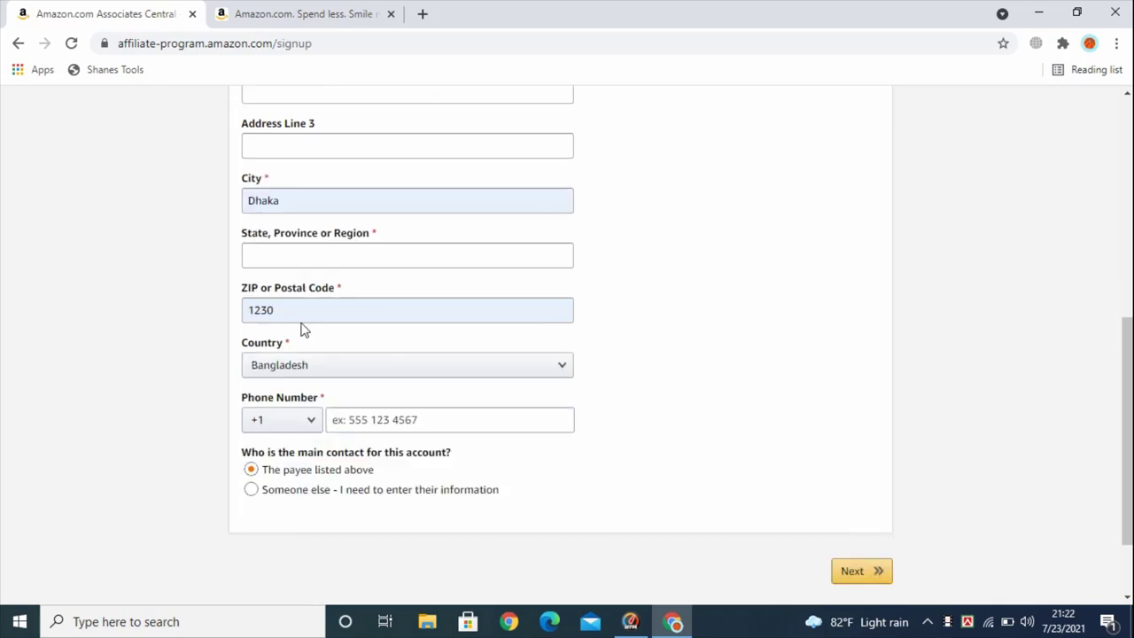
{"action": "double_click", "coordinate": [256, 306]}
{"action": "left_click", "coordinate": [233, 269]}
Fill the state or region with Dhaka from the suggestion
{"action": "left_click", "coordinate": [349, 257]}
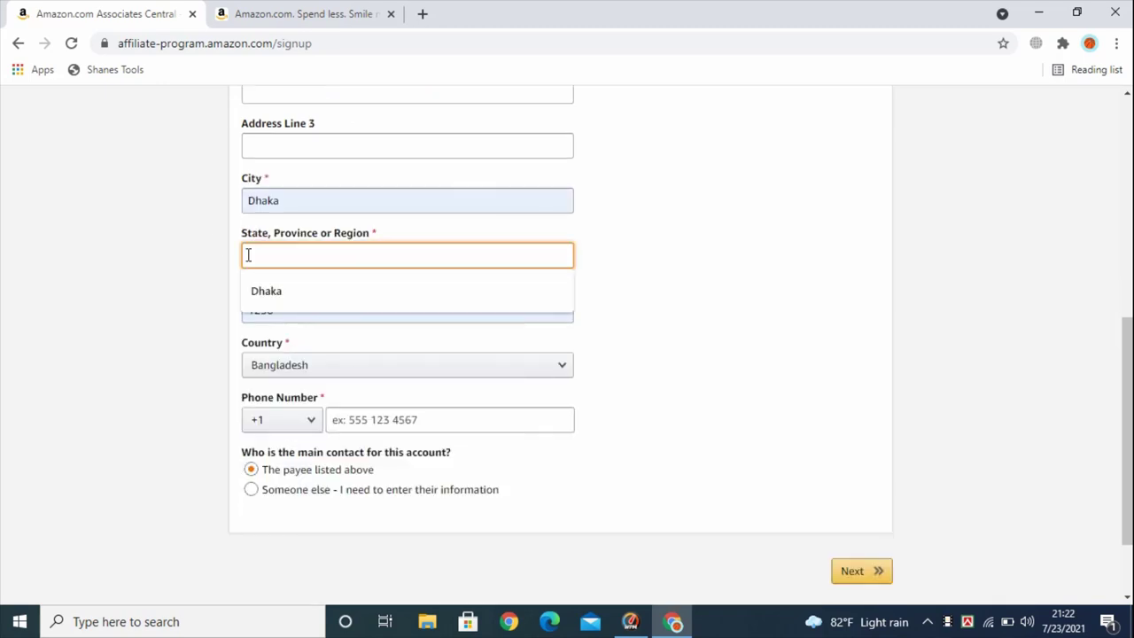
{"action": "left_click", "coordinate": [226, 232]}
{"action": "scroll", "coordinate": [274, 237], "scroll_direction": "up", "scroll_amount": 1}
{"action": "scroll", "coordinate": [301, 266], "scroll_direction": "up", "scroll_amount": 1}
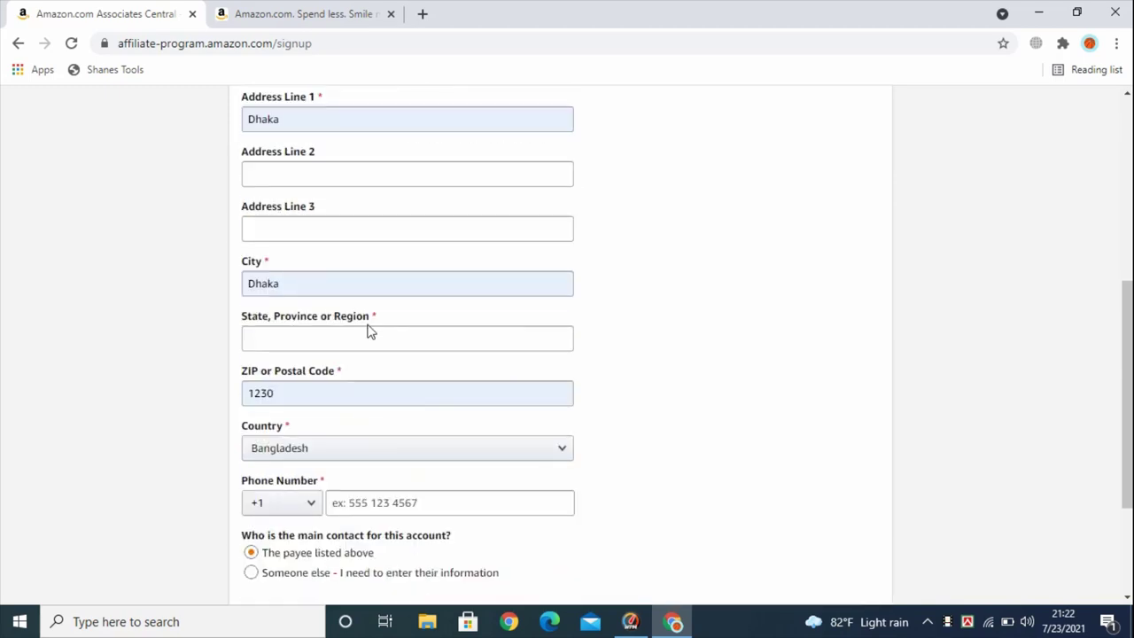
{"action": "left_click", "coordinate": [293, 341]}
{"action": "left_click", "coordinate": [271, 380]}
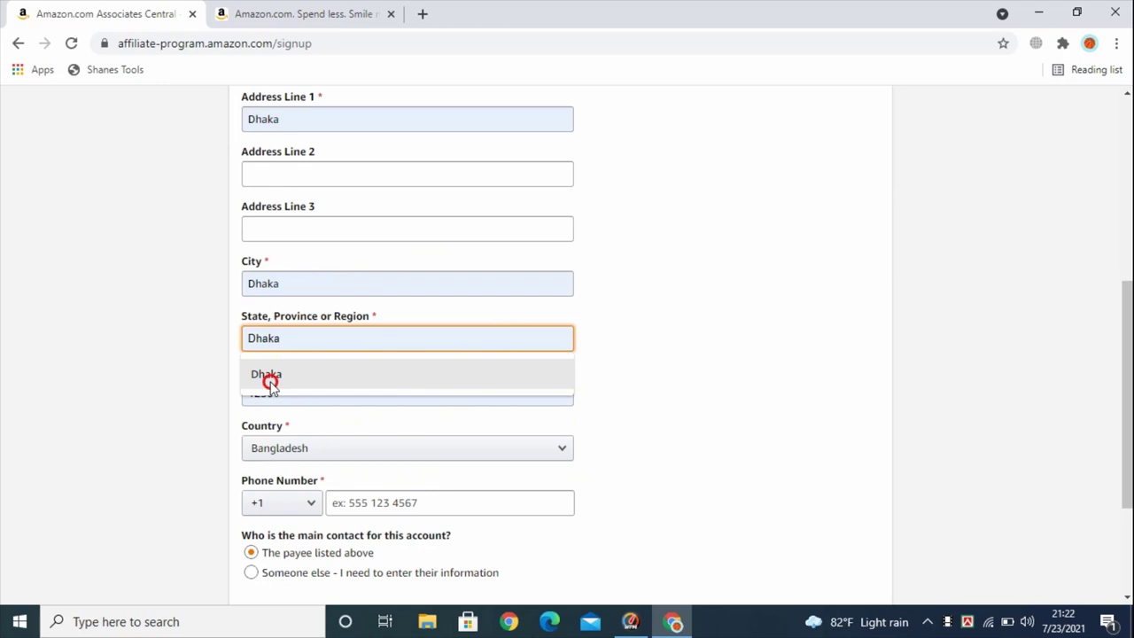
{"action": "scroll", "coordinate": [351, 382], "scroll_direction": "up", "scroll_amount": 3}
{"action": "scroll", "coordinate": [360, 359], "scroll_direction": "down", "scroll_amount": 5}
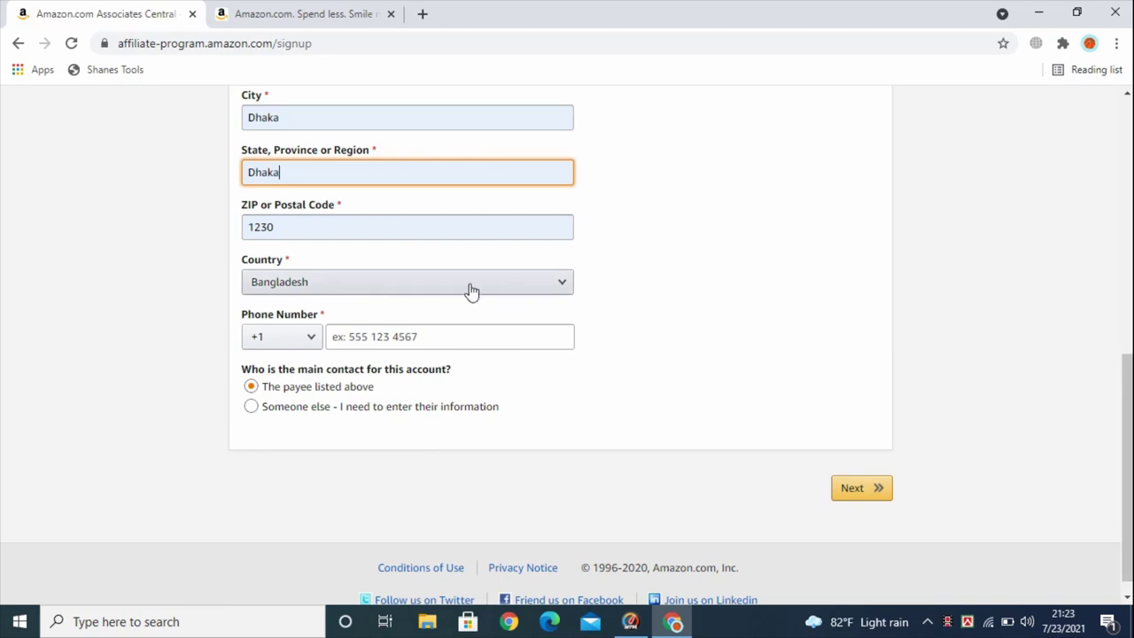
Choose the +880 Bangladesh country code and paste in the phone number
{"action": "left_click", "coordinate": [313, 340]}
{"action": "scroll", "coordinate": [300, 372], "scroll_direction": "down", "scroll_amount": 3}
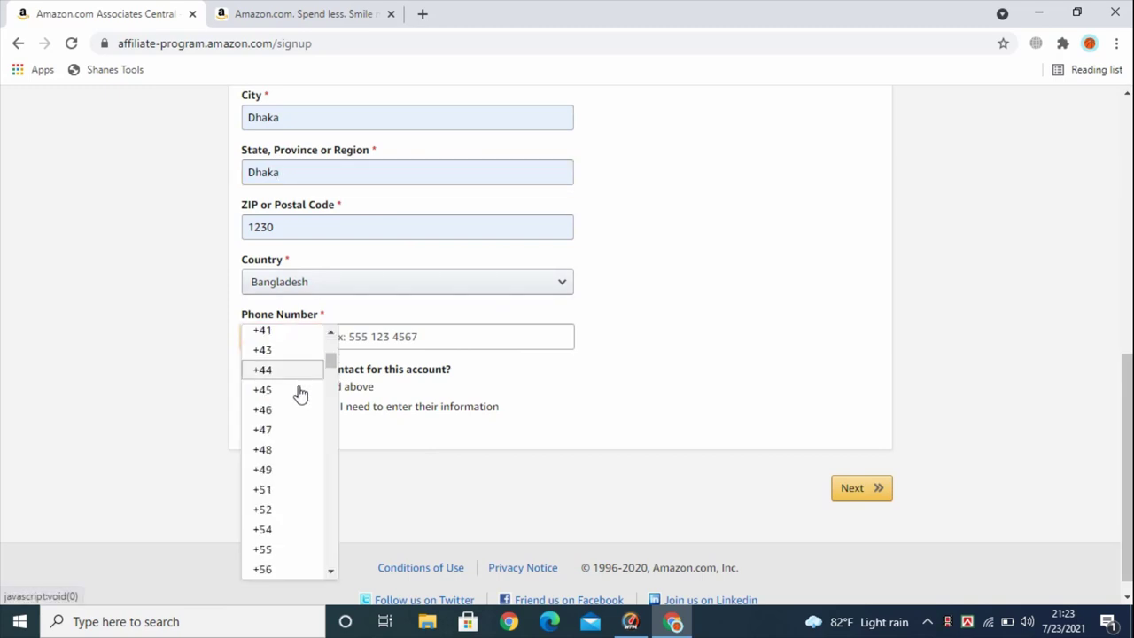
{"action": "scroll", "coordinate": [298, 390], "scroll_direction": "down", "scroll_amount": 7}
{"action": "scroll", "coordinate": [287, 501], "scroll_direction": "down", "scroll_amount": 8}
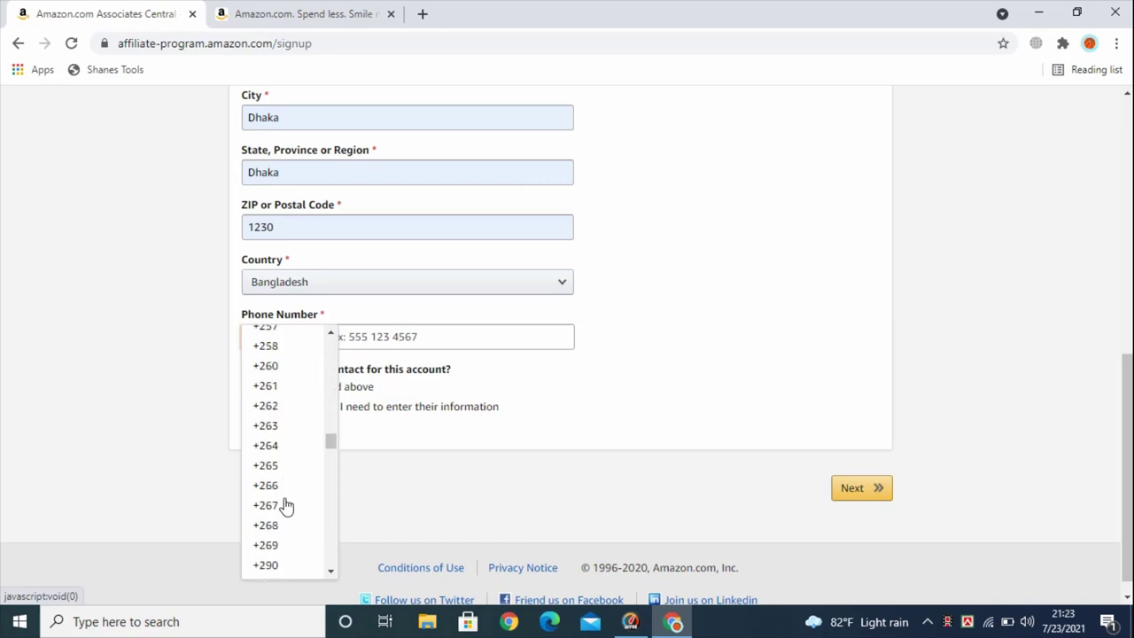
{"action": "scroll", "coordinate": [287, 505], "scroll_direction": "down", "scroll_amount": 5}
{"action": "scroll", "coordinate": [284, 509], "scroll_direction": "down", "scroll_amount": 5}
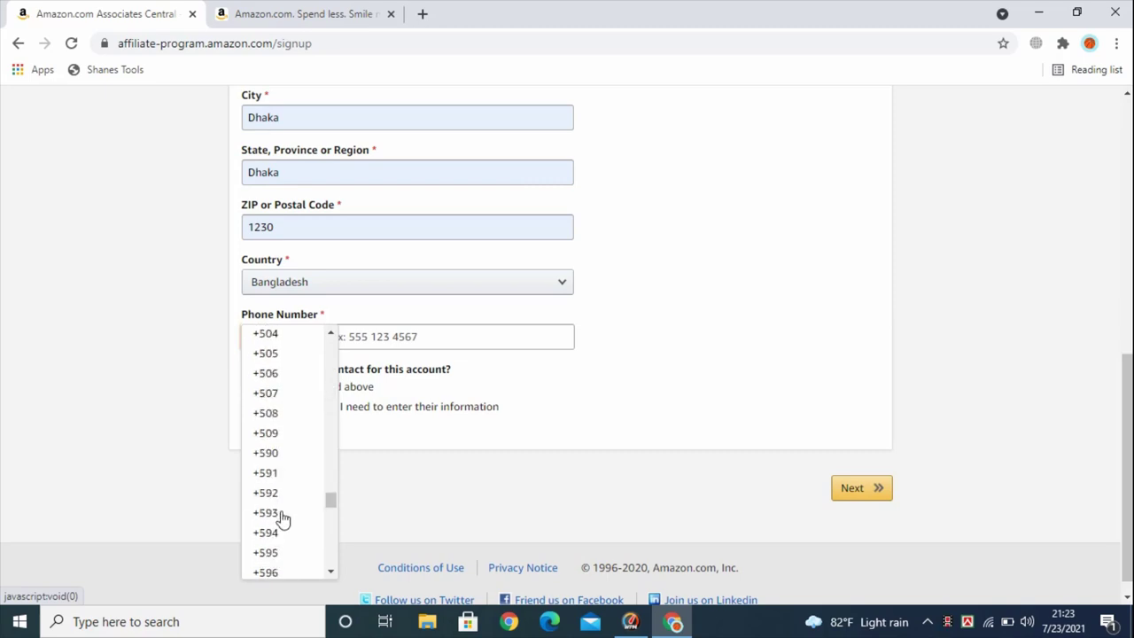
{"action": "scroll", "coordinate": [282, 543], "scroll_direction": "down", "scroll_amount": 5}
{"action": "scroll", "coordinate": [284, 550], "scroll_direction": "down", "scroll_amount": 5}
{"action": "left_click", "coordinate": [283, 446]}
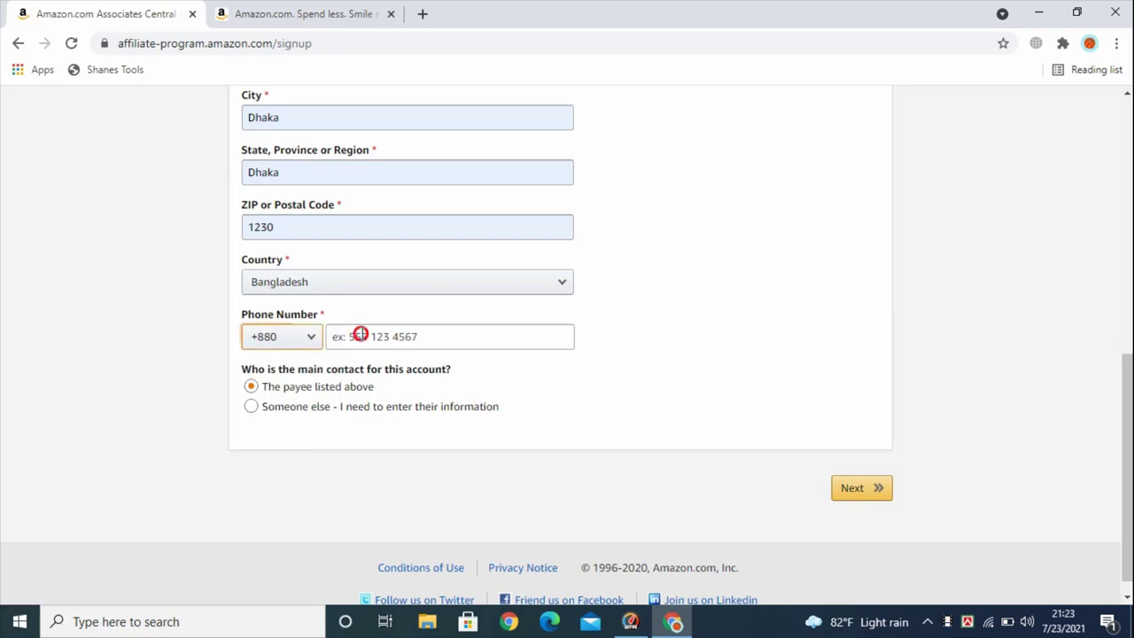
{"action": "left_click", "coordinate": [359, 336]}
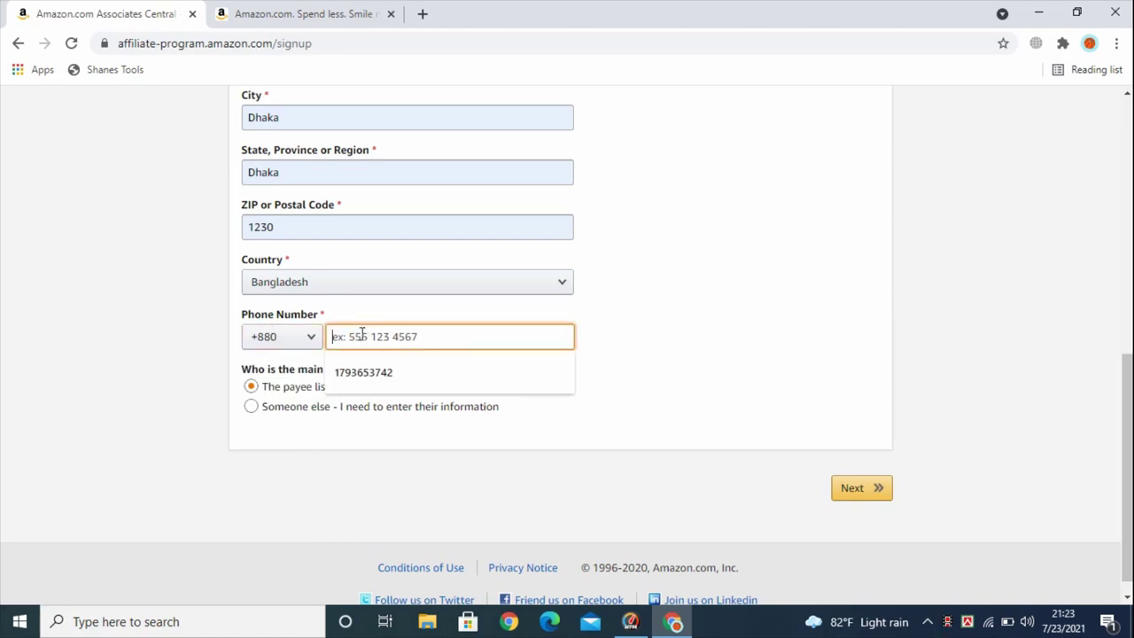
{"action": "key", "text": "ctrl+v"}
Review the account details and submit them to reach the Website and Mobile App List step
{"action": "scroll", "coordinate": [403, 345], "scroll_direction": "down", "scroll_amount": 1}
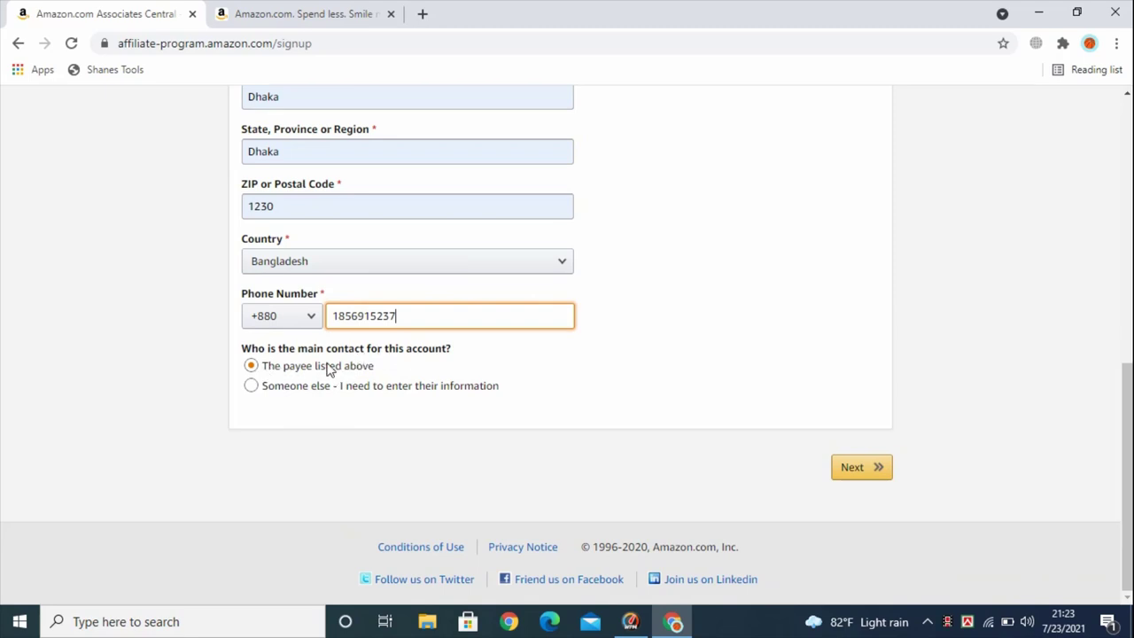
{"action": "scroll", "coordinate": [417, 375], "scroll_direction": "up", "scroll_amount": 2}
{"action": "scroll", "coordinate": [420, 372], "scroll_direction": "down", "scroll_amount": 2}
{"action": "scroll", "coordinate": [378, 240], "scroll_direction": "up", "scroll_amount": 2}
{"action": "scroll", "coordinate": [380, 232], "scroll_direction": "down", "scroll_amount": 2}
{"action": "left_click", "coordinate": [853, 470]}
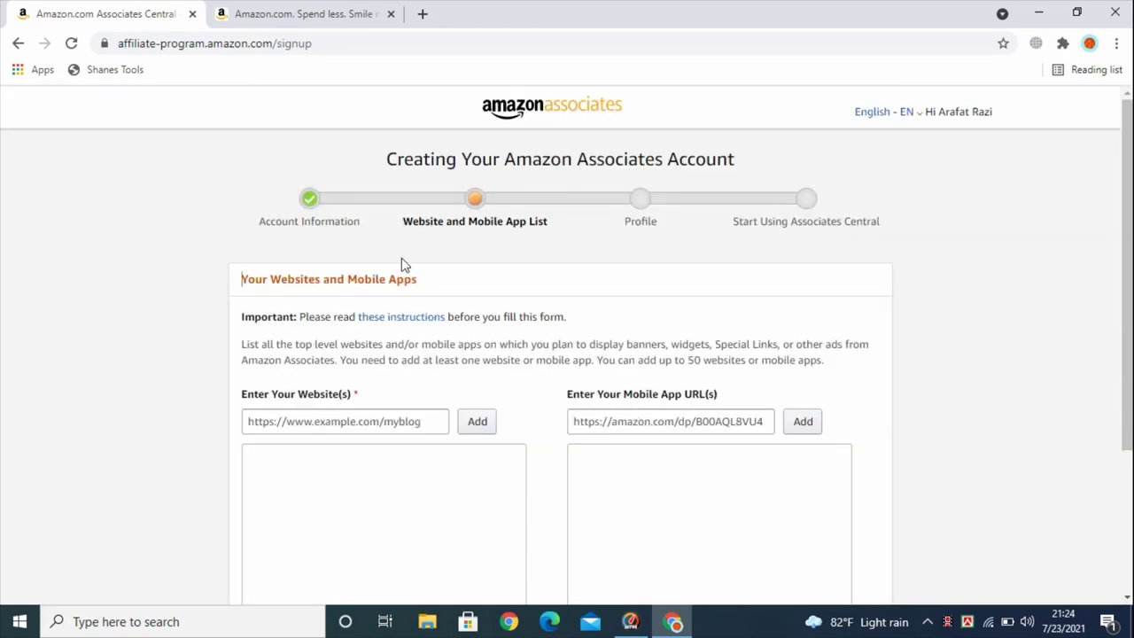
Review the Your Websites and Mobile Apps heading on the website list step
{"action": "scroll", "coordinate": [426, 425], "scroll_direction": "down", "scroll_amount": 3}
{"action": "scroll", "coordinate": [425, 429], "scroll_direction": "up", "scroll_amount": 3}
{"action": "left_click", "coordinate": [242, 278]}
{"action": "left_click_drag", "start_coordinate": [242, 278], "coordinate": [442, 282]}
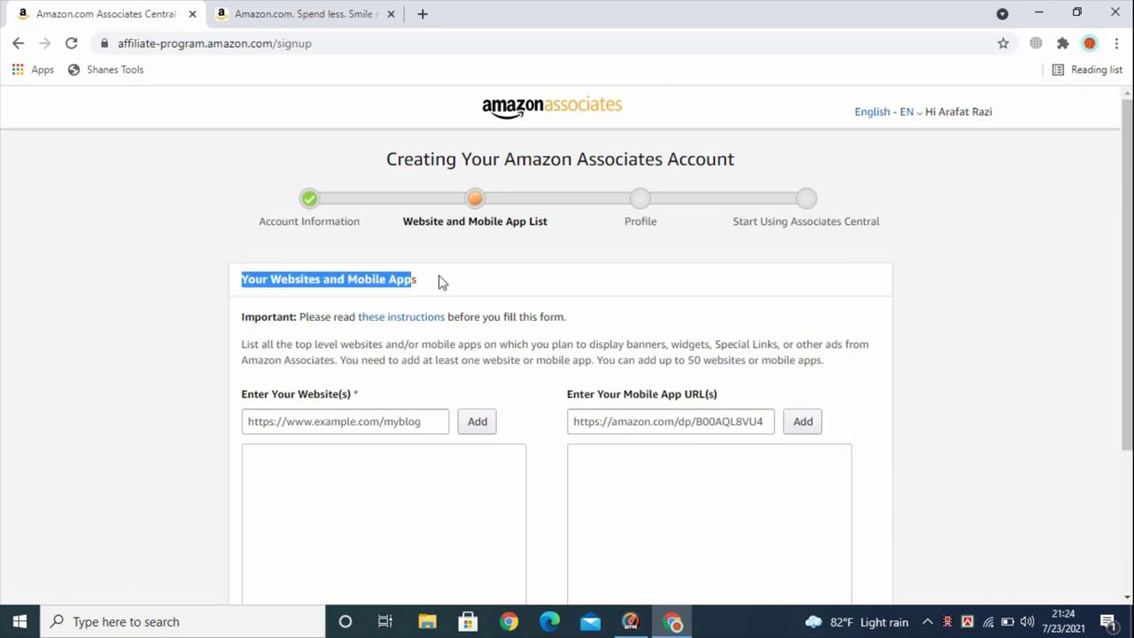
{"action": "left_click", "coordinate": [452, 297]}
{"action": "scroll", "coordinate": [463, 314], "scroll_direction": "down", "scroll_amount": 1}
{"action": "scroll", "coordinate": [463, 315], "scroll_direction": "down", "scroll_amount": 1}
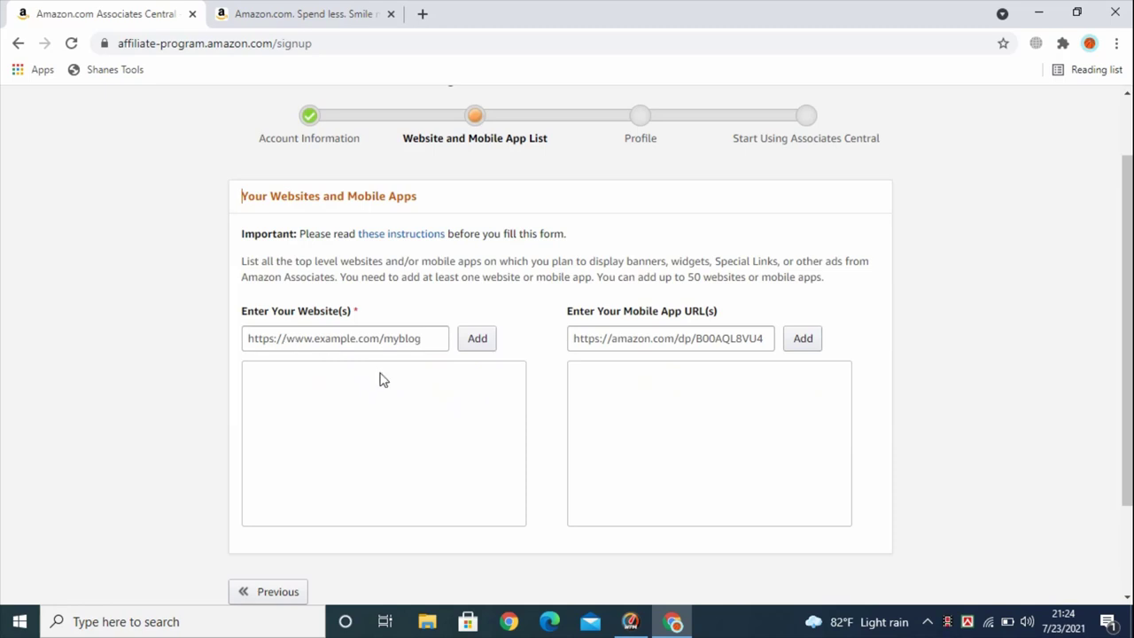
{"action": "scroll", "coordinate": [383, 379], "scroll_direction": "up", "scroll_amount": 1}
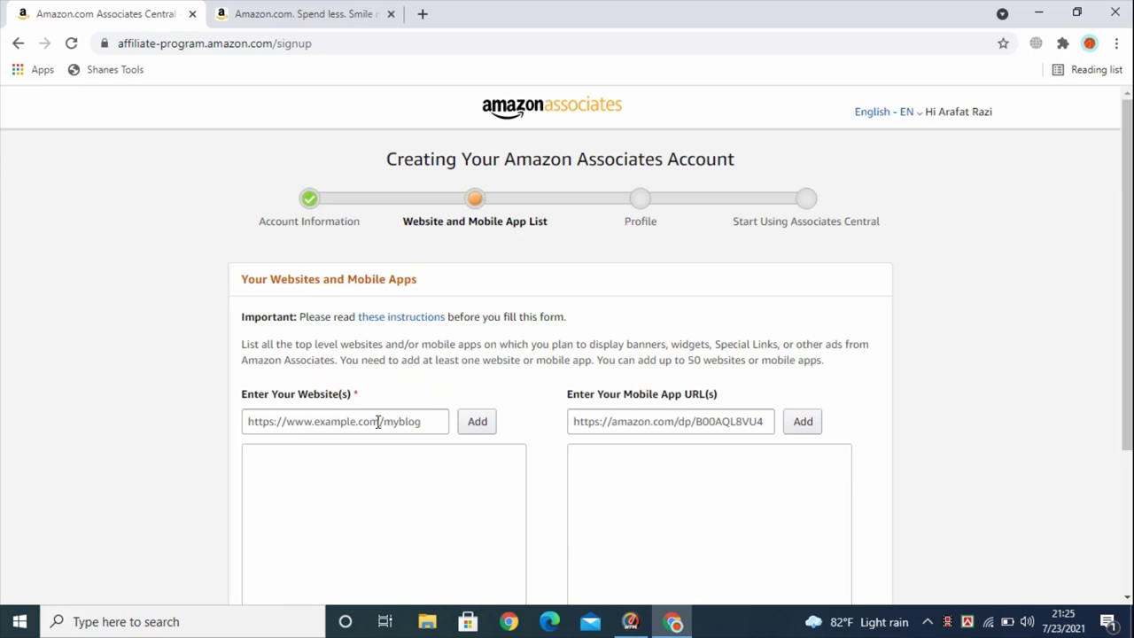
Look over the website address and mobile app URL fields, leaving the website field focused
{"action": "left_click", "coordinate": [347, 471]}
{"action": "scroll", "coordinate": [319, 332], "scroll_direction": "down", "scroll_amount": 1}
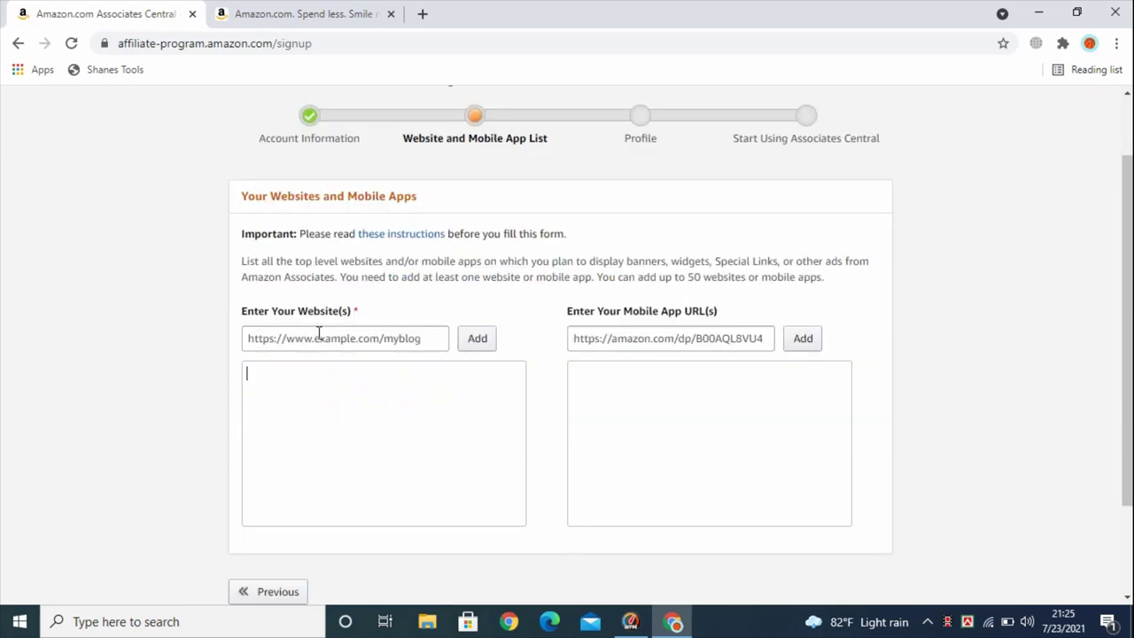
{"action": "left_click", "coordinate": [333, 339]}
{"action": "left_click", "coordinate": [334, 398]}
{"action": "left_click", "coordinate": [335, 333]}
{"action": "left_click_drag", "start_coordinate": [264, 312], "coordinate": [359, 312]}
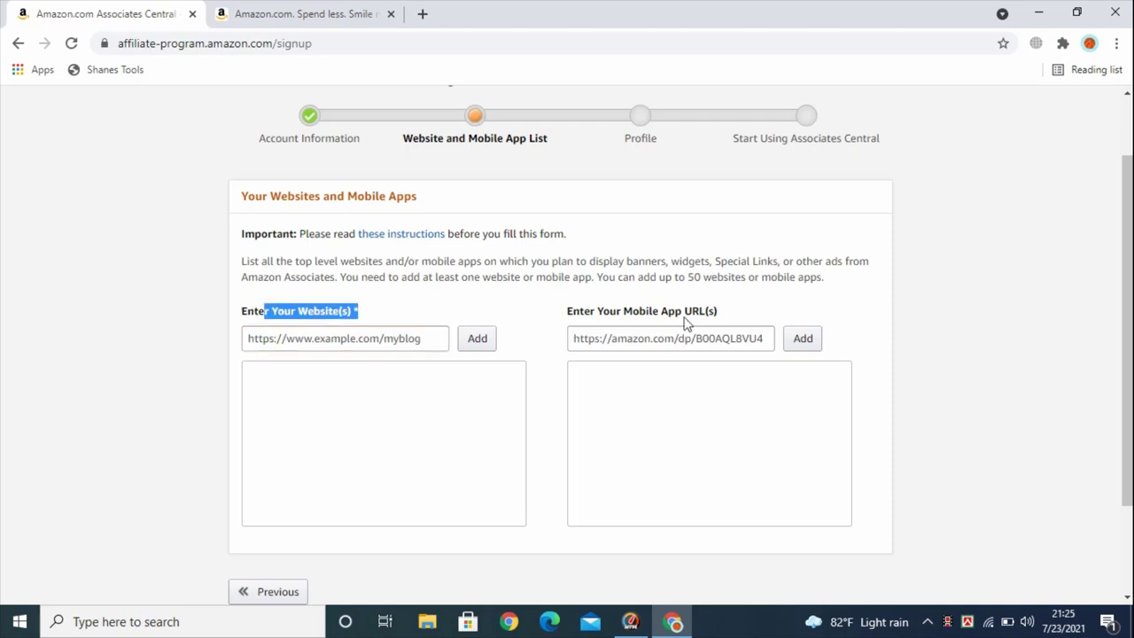
{"action": "left_click", "coordinate": [716, 312]}
{"action": "left_click_drag", "start_coordinate": [716, 312], "coordinate": [567, 312]}
{"action": "left_click", "coordinate": [641, 338]}
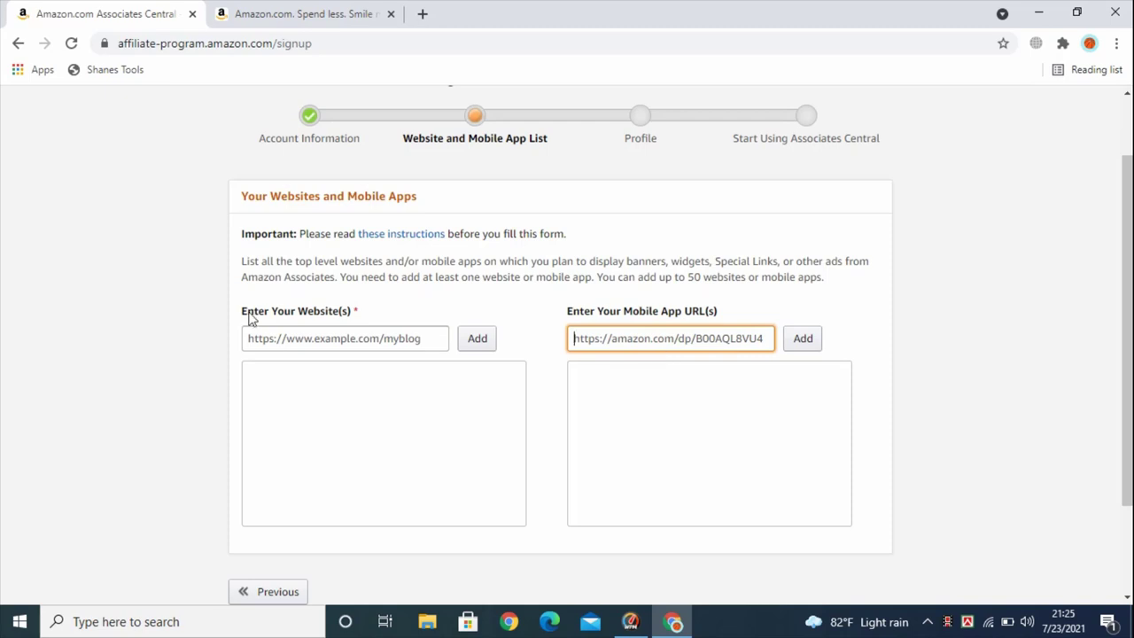
{"action": "left_click_drag", "start_coordinate": [249, 316], "coordinate": [337, 322]}
{"action": "left_click", "coordinate": [329, 337]}
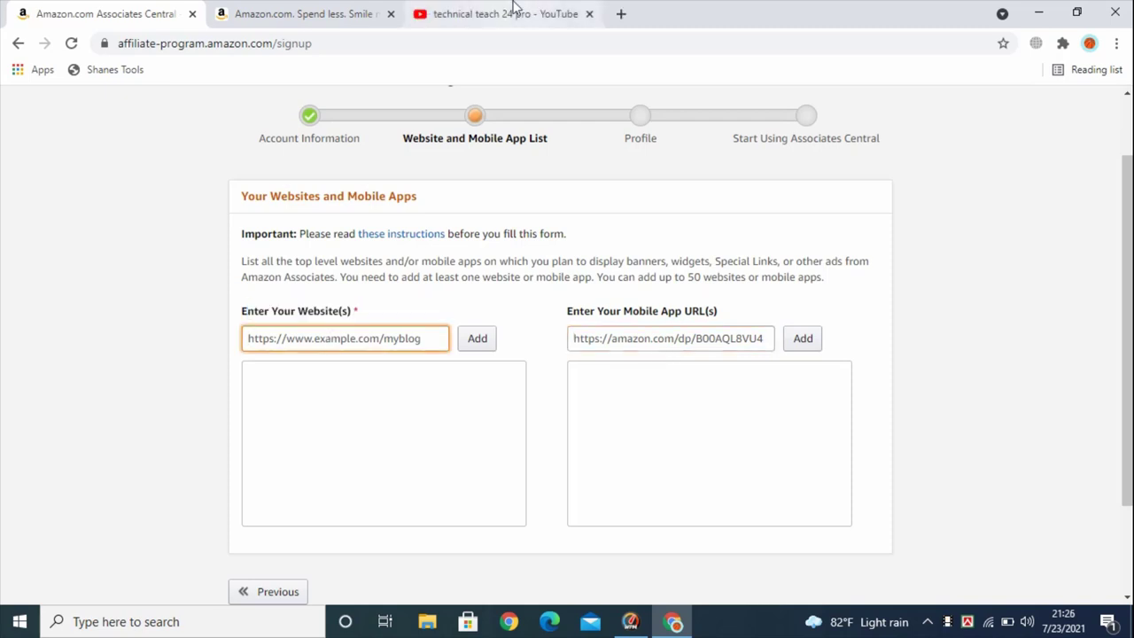
Copy the Technical Teach 24 Pro channel link from YouTube and return to the Associates form
{"action": "left_click", "coordinate": [513, 9]}
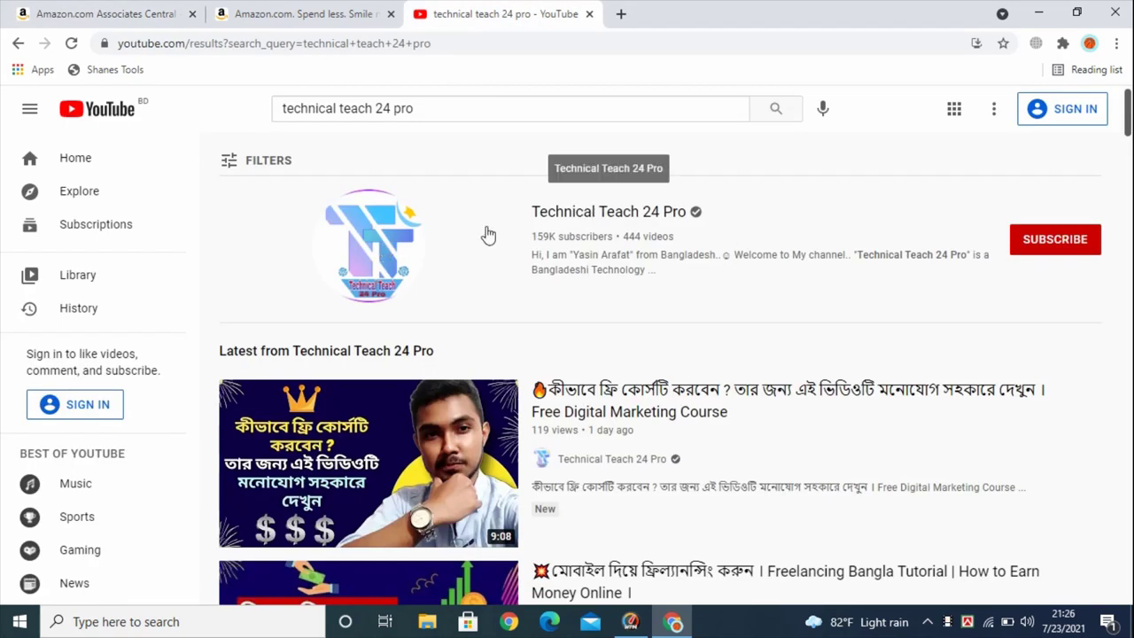
{"action": "right_click", "coordinate": [391, 233]}
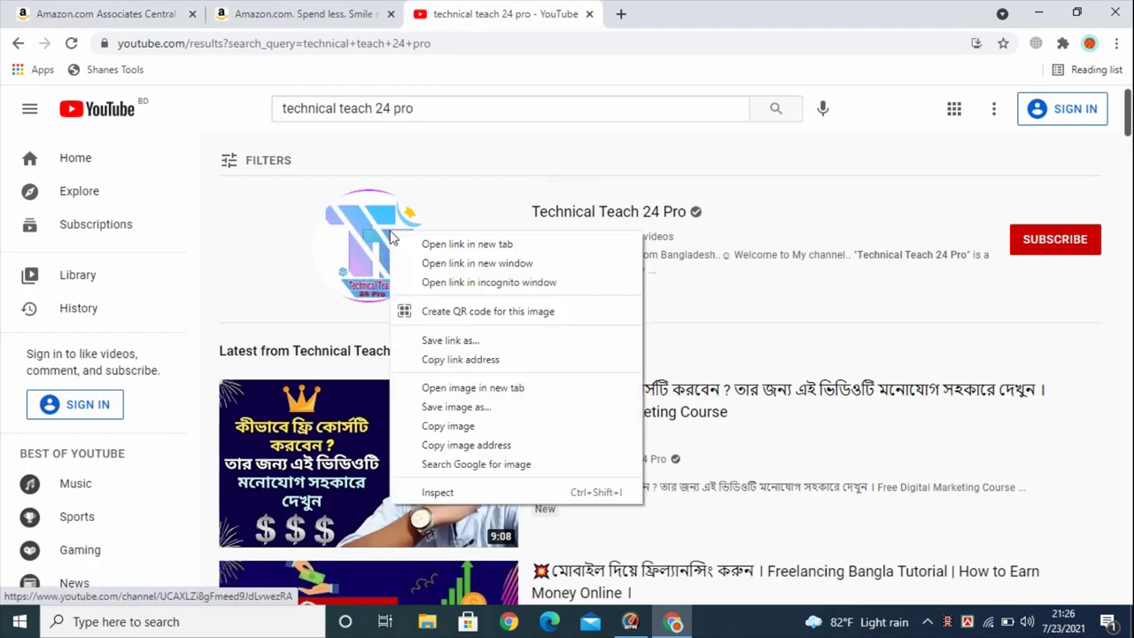
{"action": "left_click", "coordinate": [469, 361]}
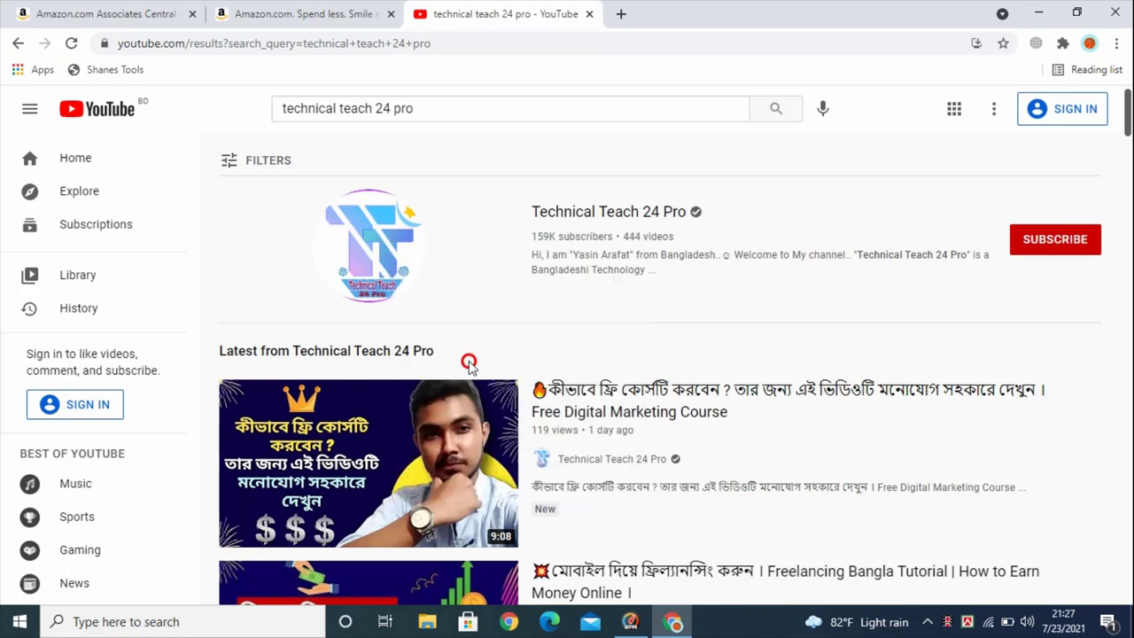
{"action": "left_click", "coordinate": [18, 11]}
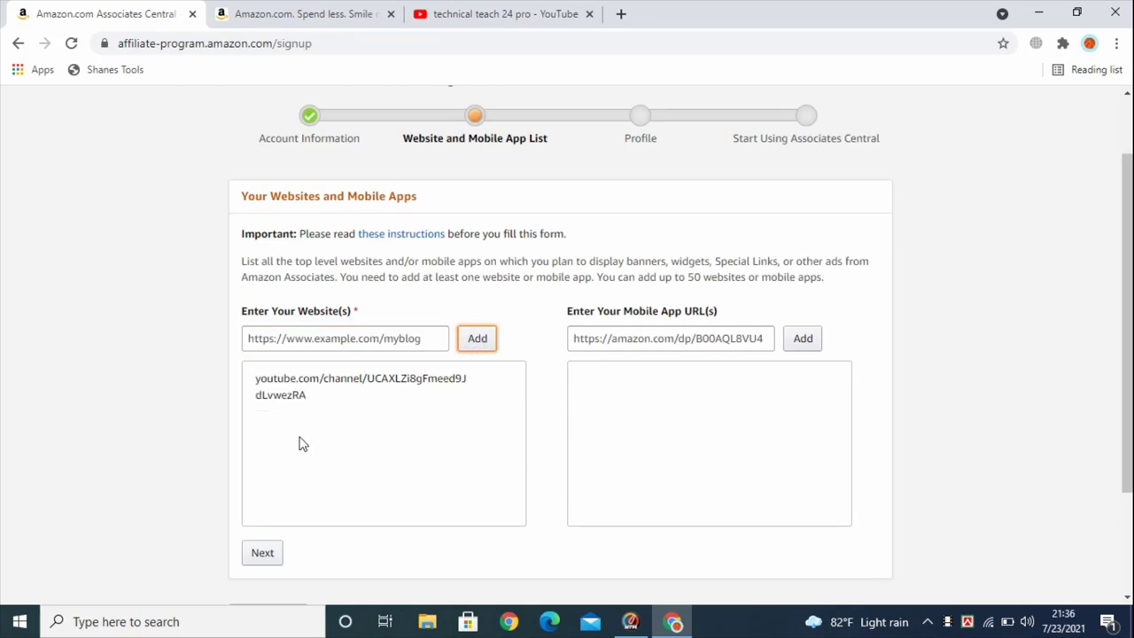
Continue past the website list holding the YouTube channel link
{"action": "left_click", "coordinate": [342, 338]}
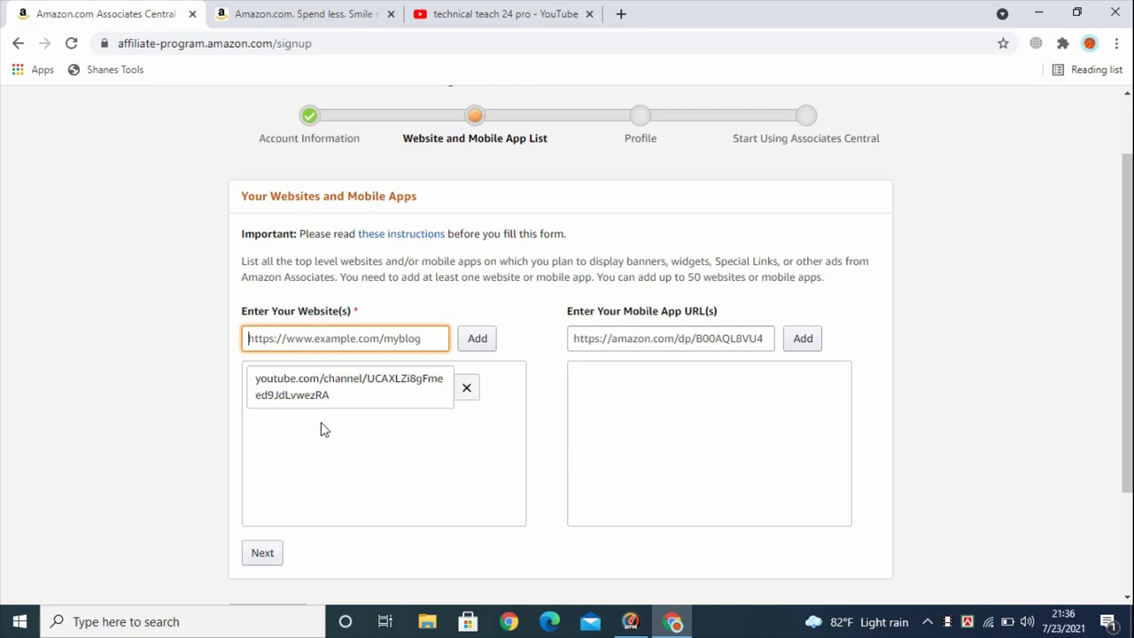
{"action": "mouse_move", "coordinate": [291, 392]}
{"action": "left_click", "coordinate": [262, 554]}
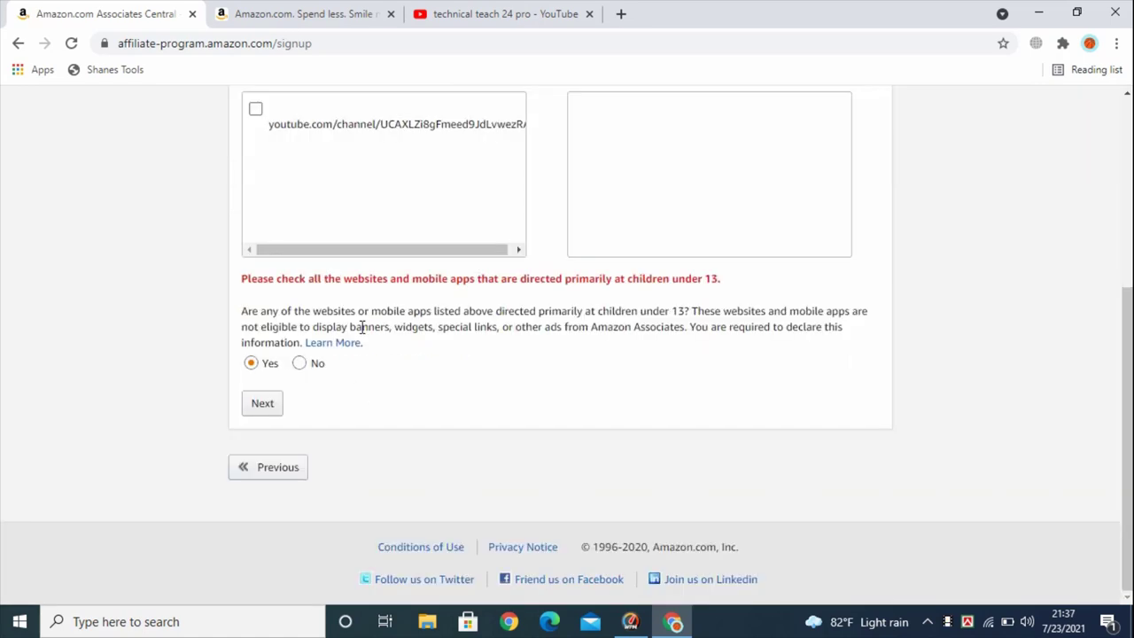
Answer No to the children-under-13 question and confirm the website list
{"action": "left_click", "coordinate": [300, 364]}
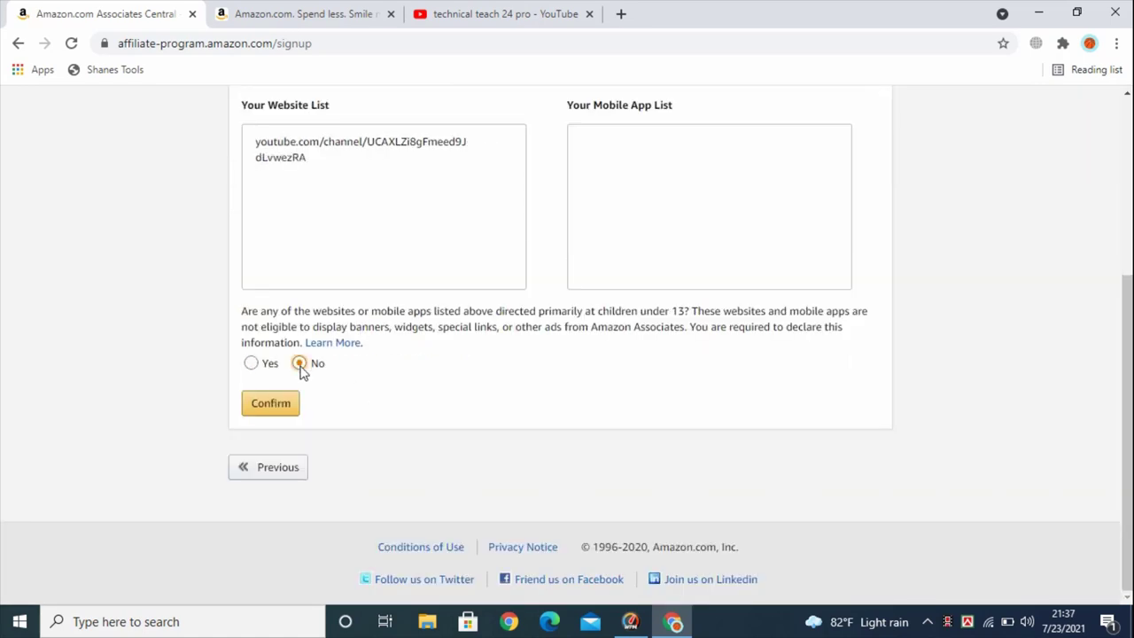
{"action": "left_click_drag", "start_coordinate": [272, 312], "coordinate": [693, 327]}
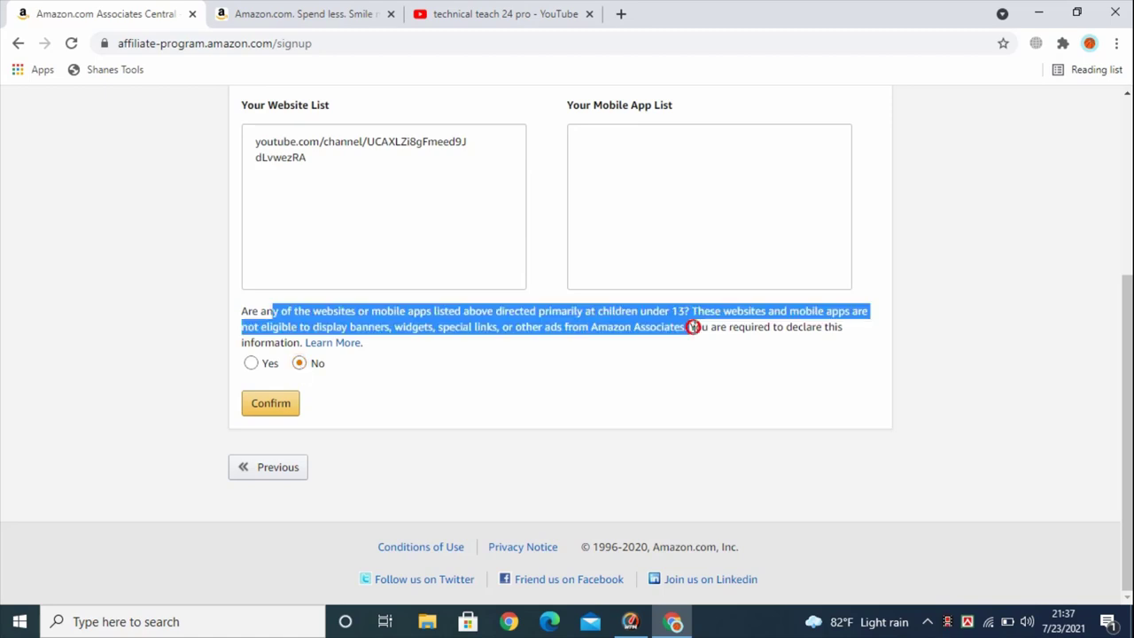
{"action": "left_click", "coordinate": [597, 311]}
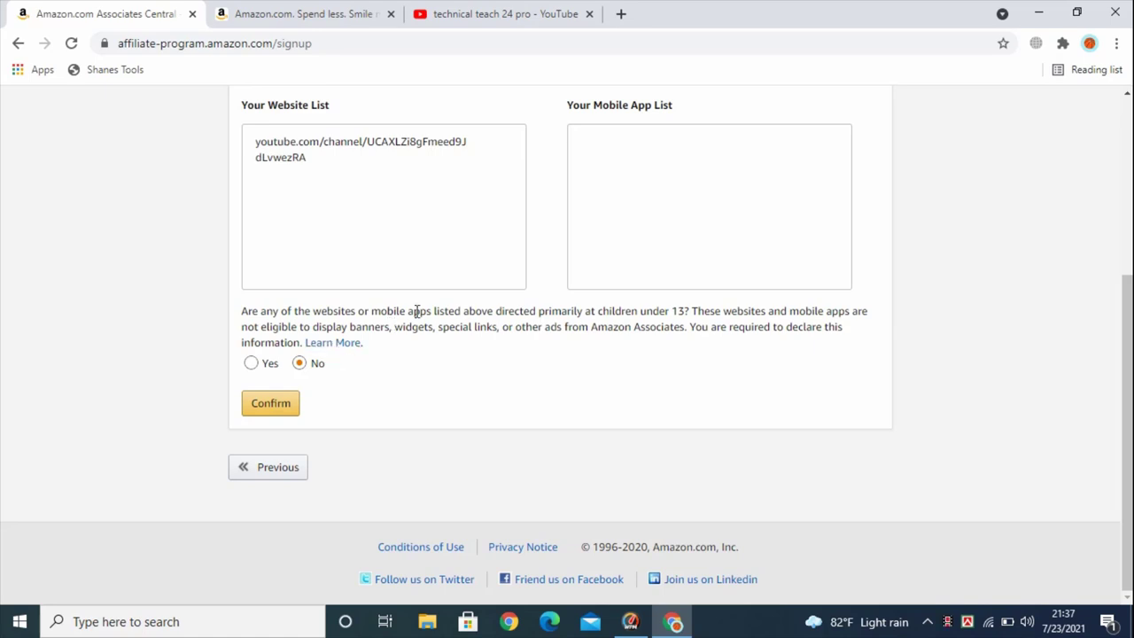
{"action": "left_click_drag", "start_coordinate": [416, 311], "coordinate": [678, 312]}
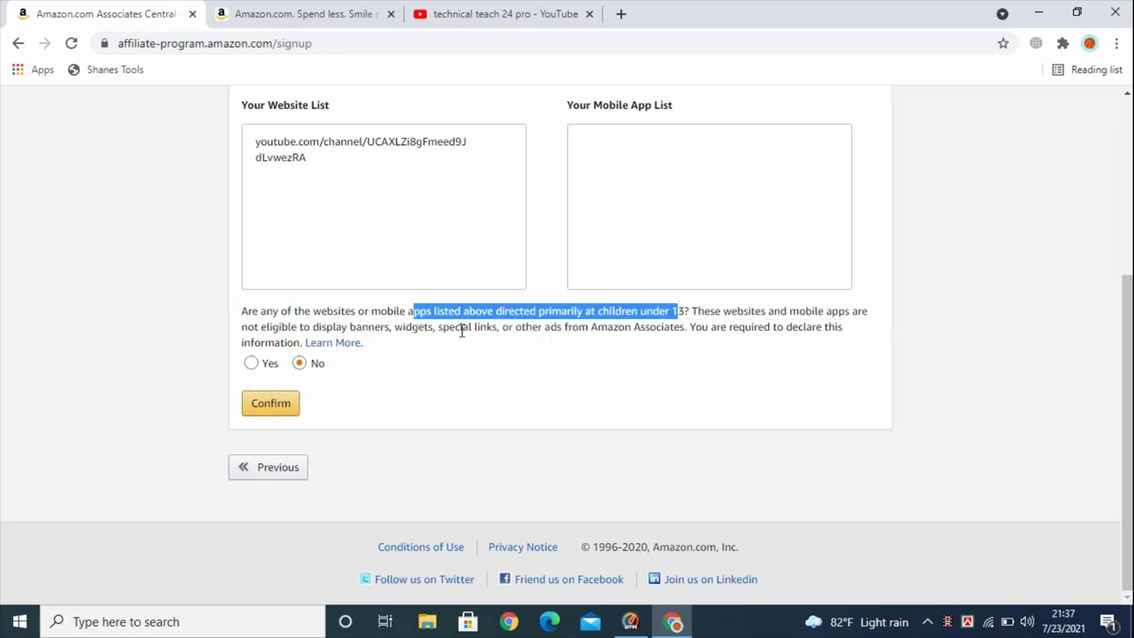
{"action": "left_click", "coordinate": [300, 365]}
{"action": "left_click", "coordinate": [271, 403]}
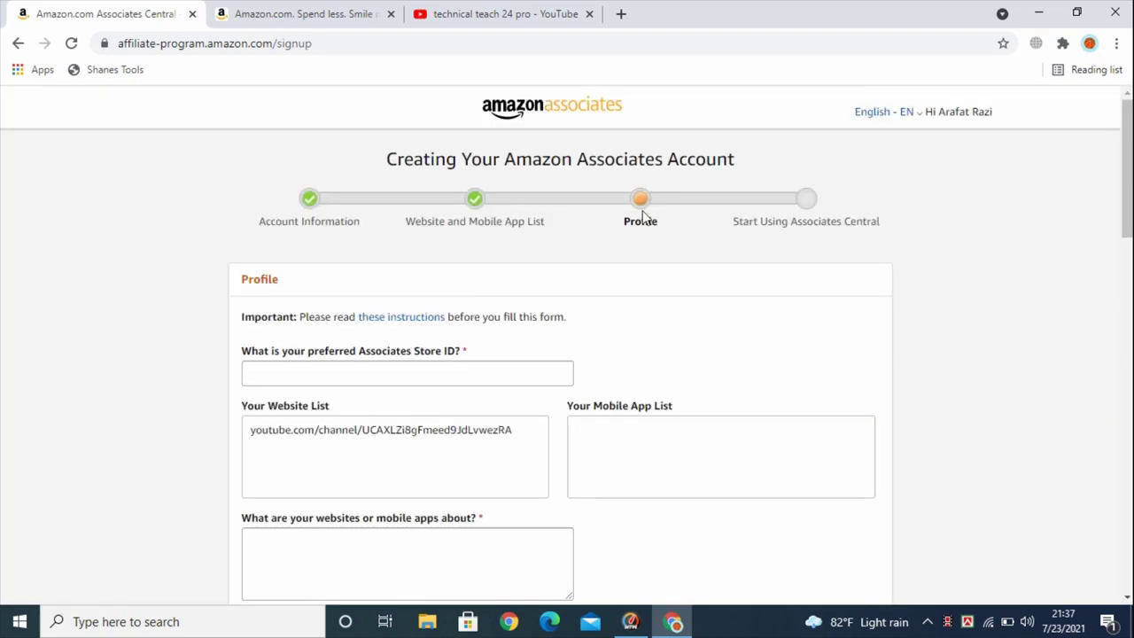
Fill the preferred Store ID from the saved suggestion and append 2
{"action": "scroll", "coordinate": [643, 214], "scroll_direction": "down", "scroll_amount": 2}
{"action": "scroll", "coordinate": [645, 220], "scroll_direction": "up", "scroll_amount": 1}
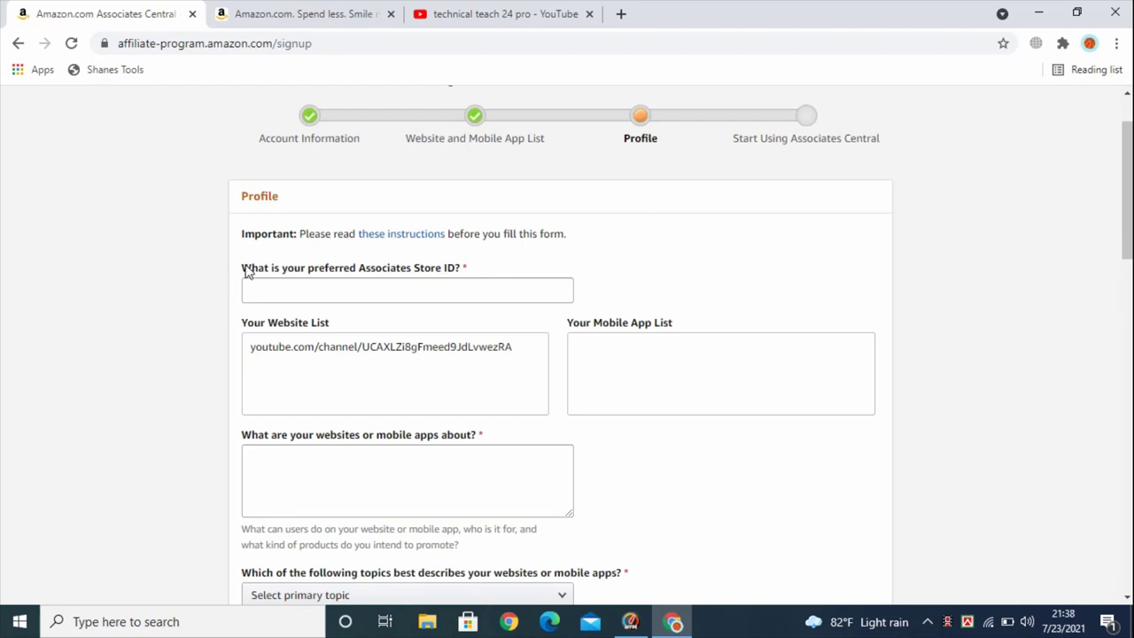
{"action": "left_click_drag", "start_coordinate": [247, 270], "coordinate": [446, 275]}
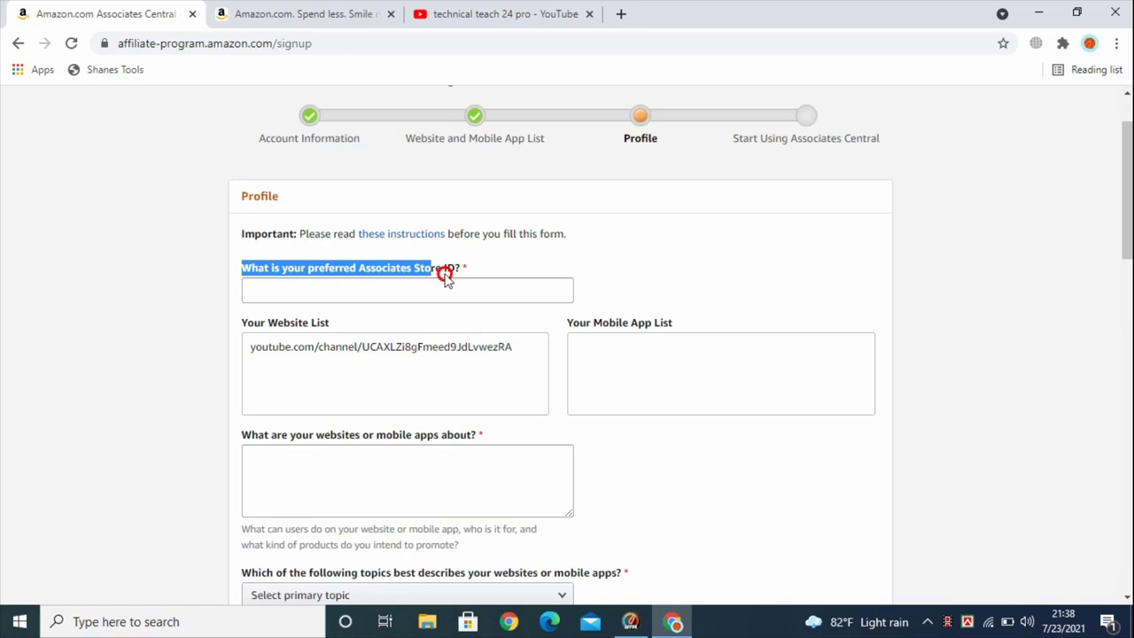
{"action": "left_click", "coordinate": [468, 271]}
{"action": "left_click", "coordinate": [409, 288]}
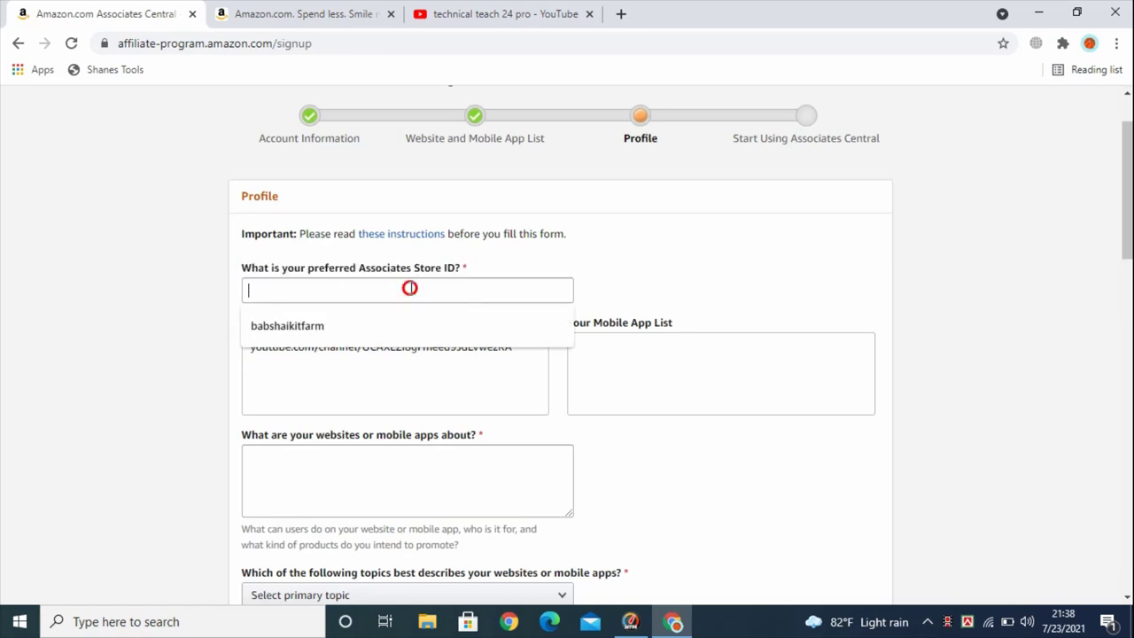
{"action": "left_click", "coordinate": [663, 253]}
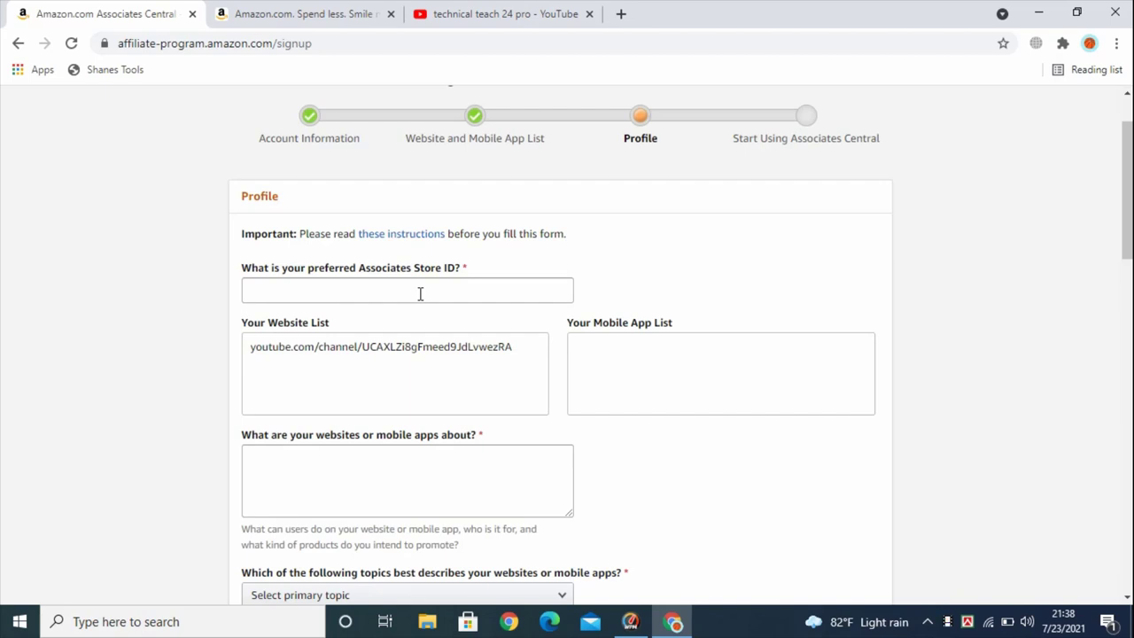
{"action": "left_click", "coordinate": [420, 292]}
{"action": "double_click", "coordinate": [417, 266]}
{"action": "left_click", "coordinate": [398, 290]}
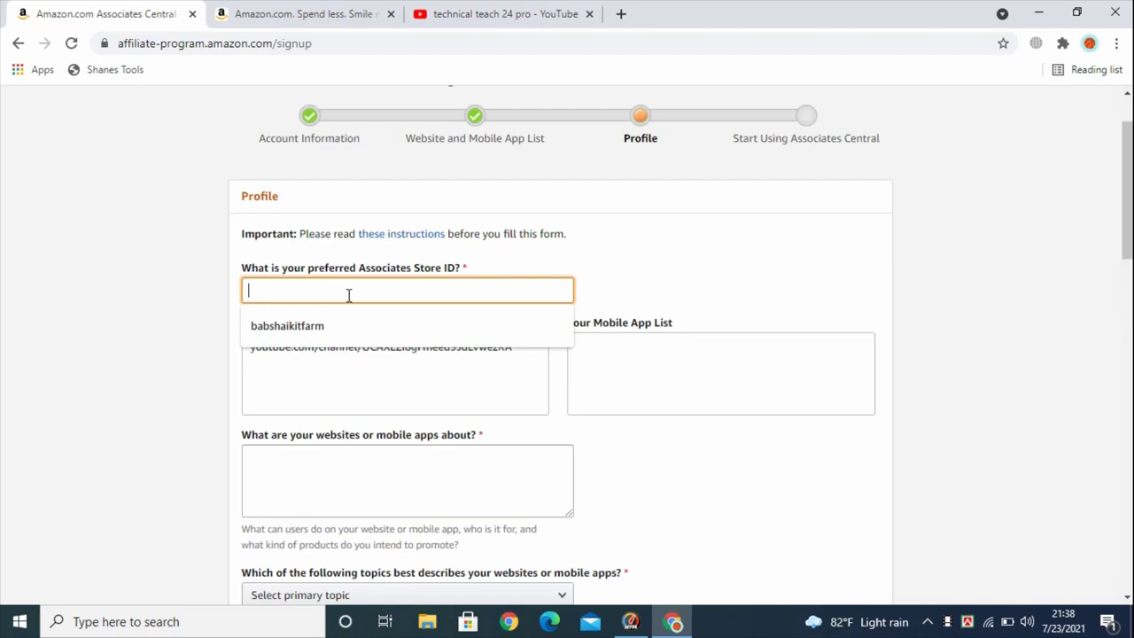
{"action": "left_click", "coordinate": [316, 328]}
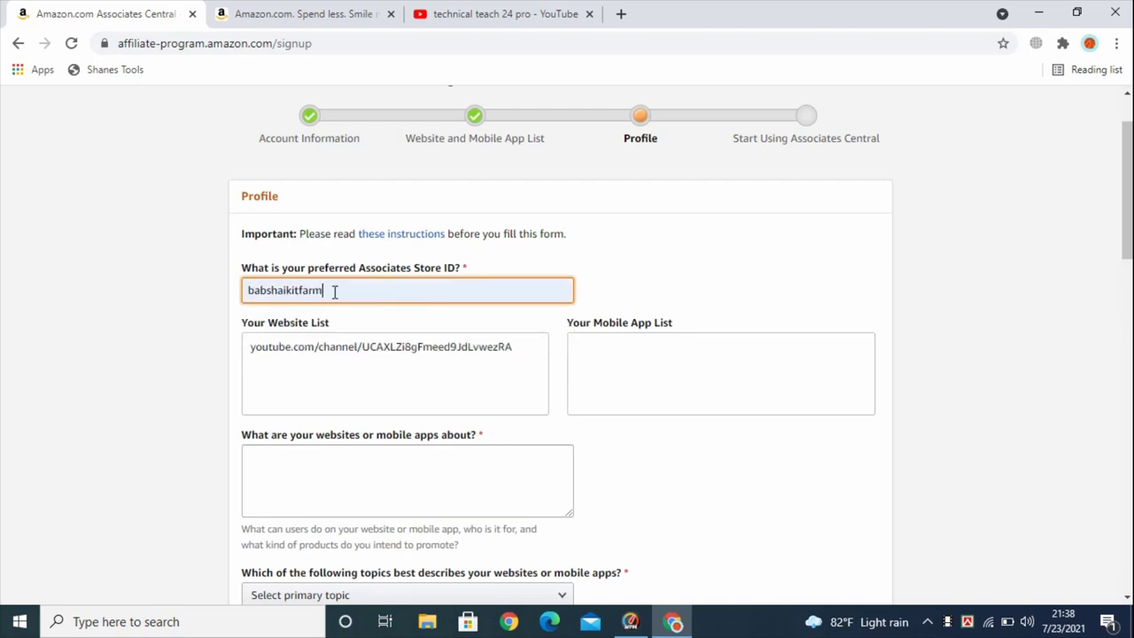
{"action": "type", "text": "2"}
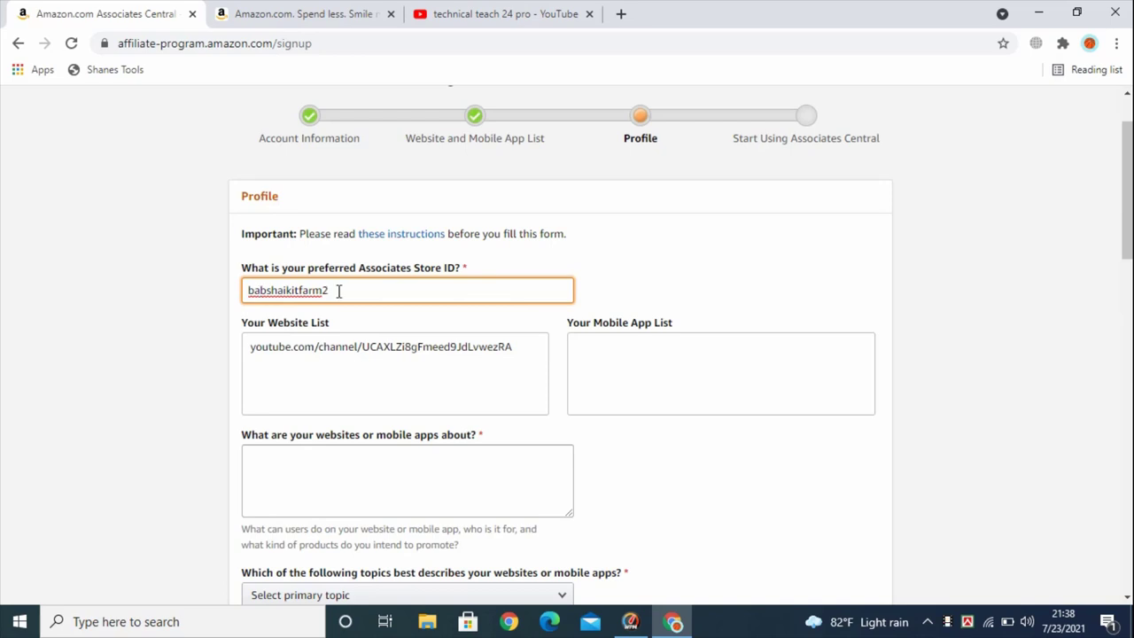
{"action": "scroll", "coordinate": [339, 291], "scroll_direction": "down", "scroll_amount": 1}
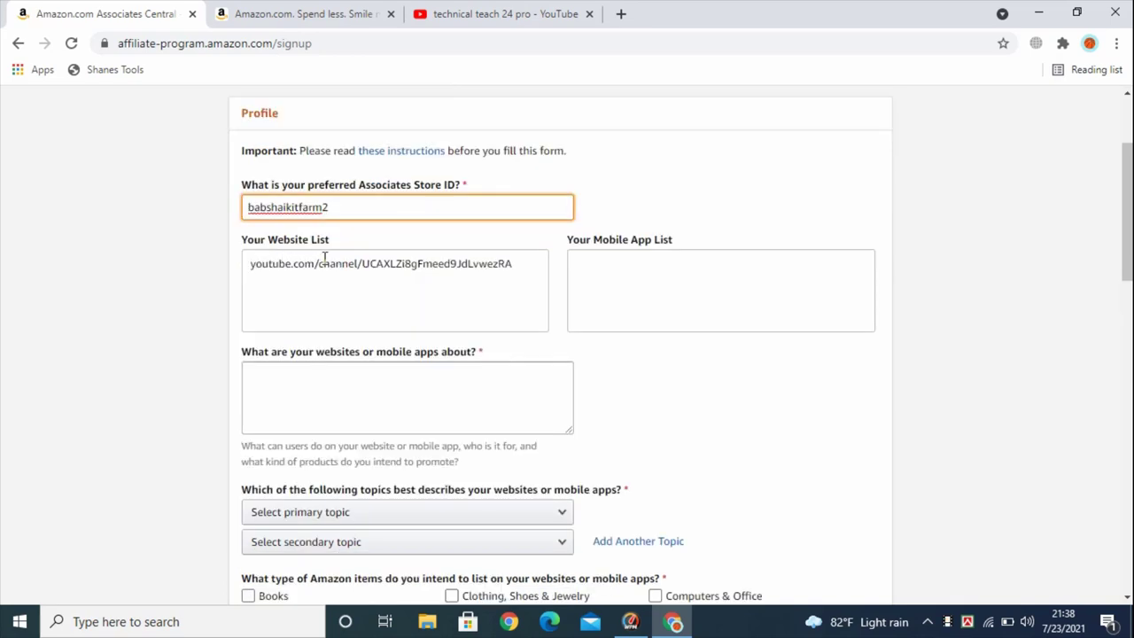
Describe the site as a product-unboxing YouTube channel uploading technology videos daily
{"action": "left_click", "coordinate": [221, 276]}
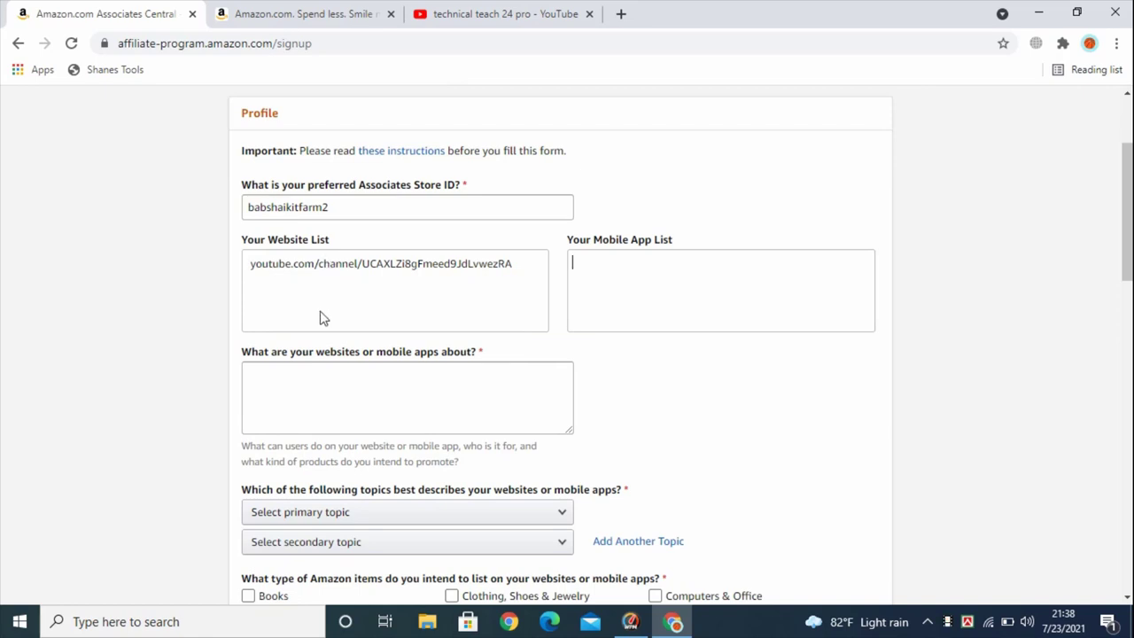
{"action": "scroll", "coordinate": [301, 305], "scroll_direction": "down", "scroll_amount": 1}
{"action": "left_click", "coordinate": [273, 294]}
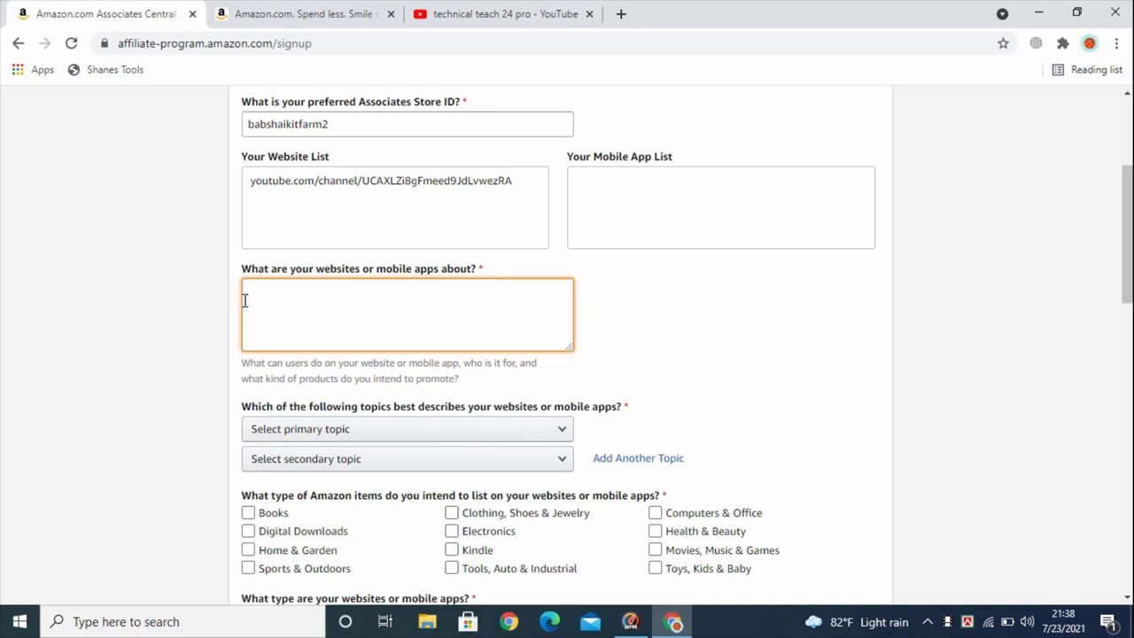
{"action": "left_click", "coordinate": [356, 181]}
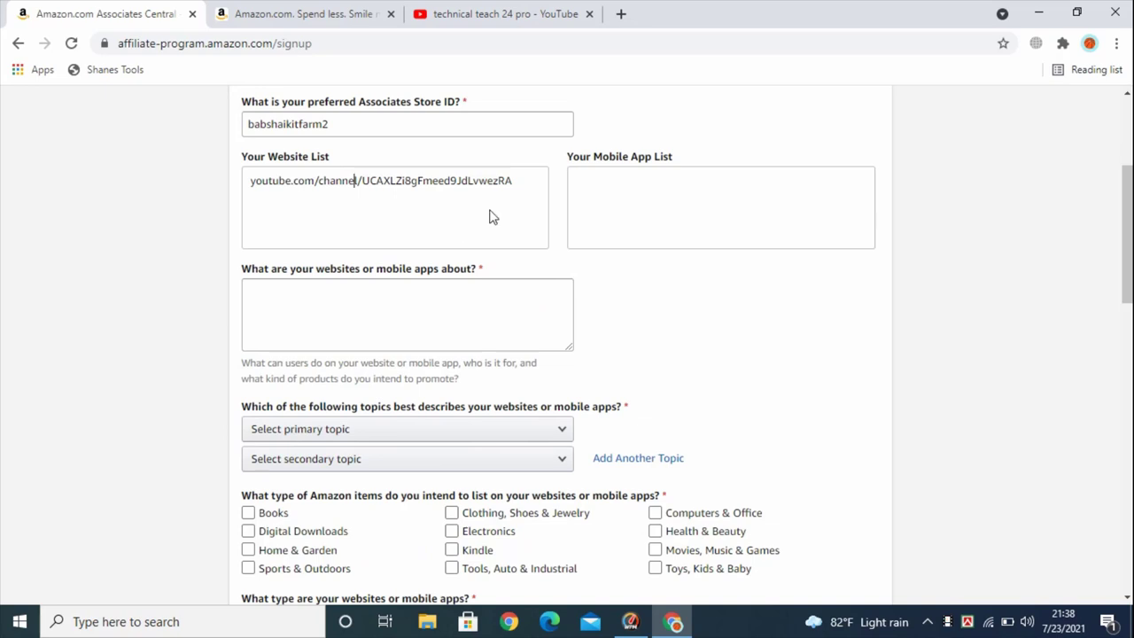
{"action": "left_click", "coordinate": [269, 296]}
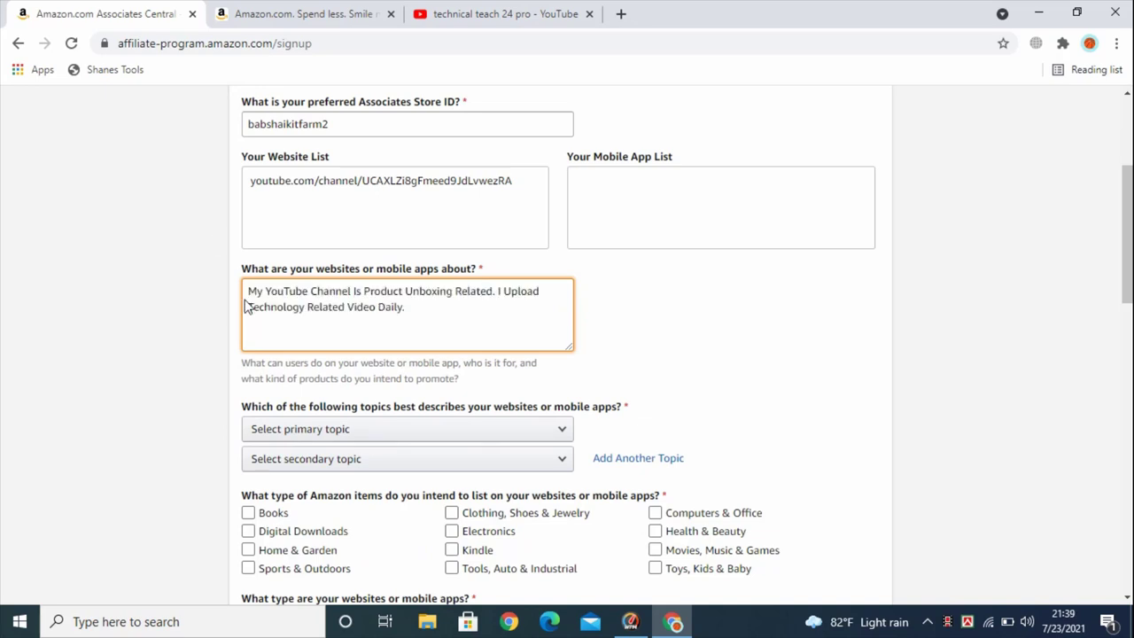
{"action": "left_click_drag", "start_coordinate": [452, 313], "coordinate": [248, 292]}
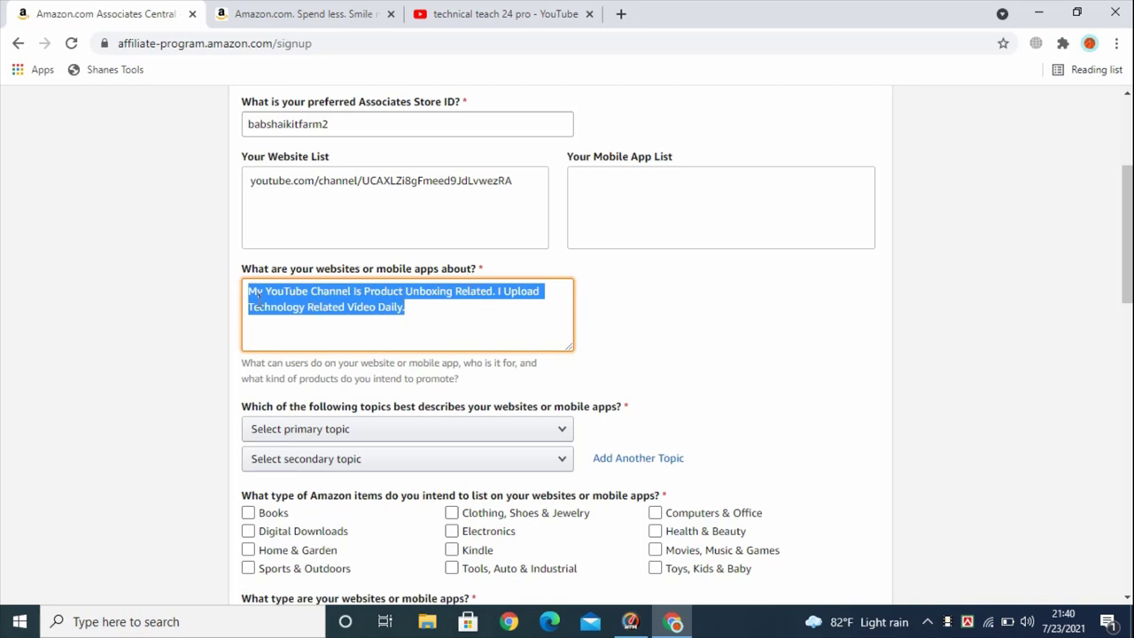
{"action": "scroll", "coordinate": [333, 163], "scroll_direction": "down", "scroll_amount": 2}
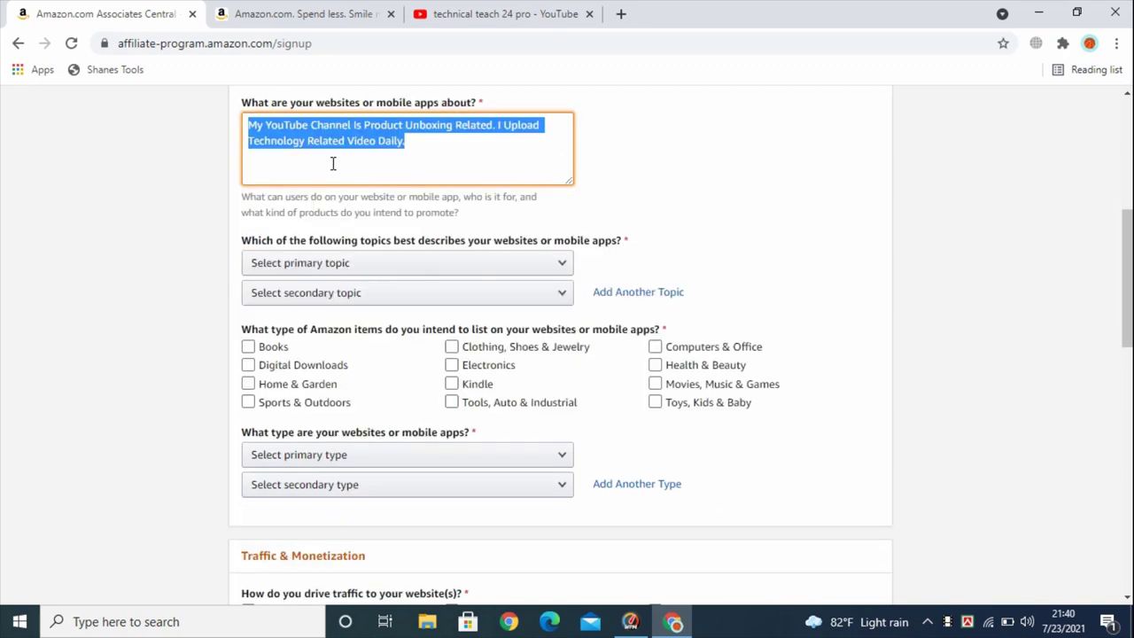
{"action": "left_click", "coordinate": [354, 150]}
{"action": "scroll", "coordinate": [257, 175], "scroll_direction": "down", "scroll_amount": 1}
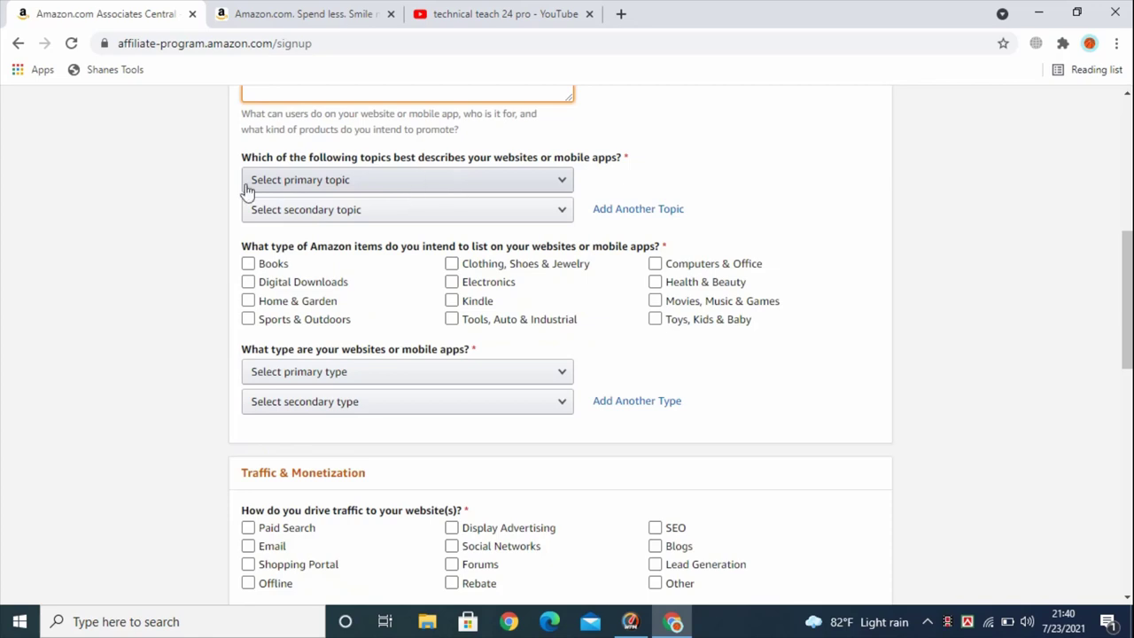
Set primary topic Education/ School /Reference/News and secondary topic Computers/Software/Technology
{"action": "left_click", "coordinate": [421, 188]}
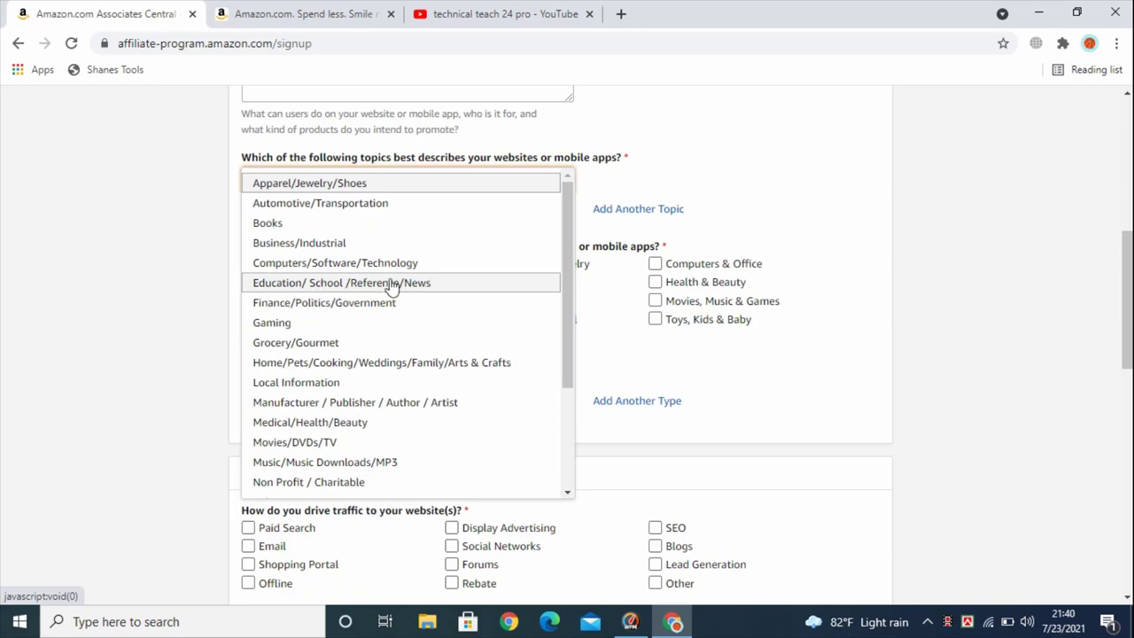
{"action": "left_click", "coordinate": [449, 285]}
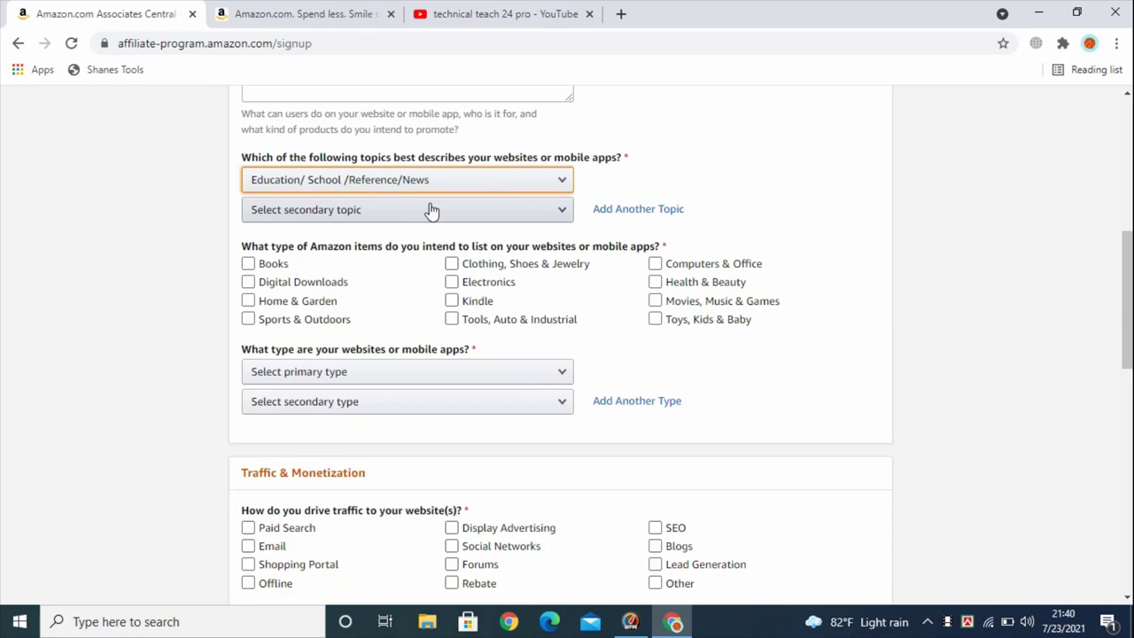
{"action": "left_click", "coordinate": [321, 222]}
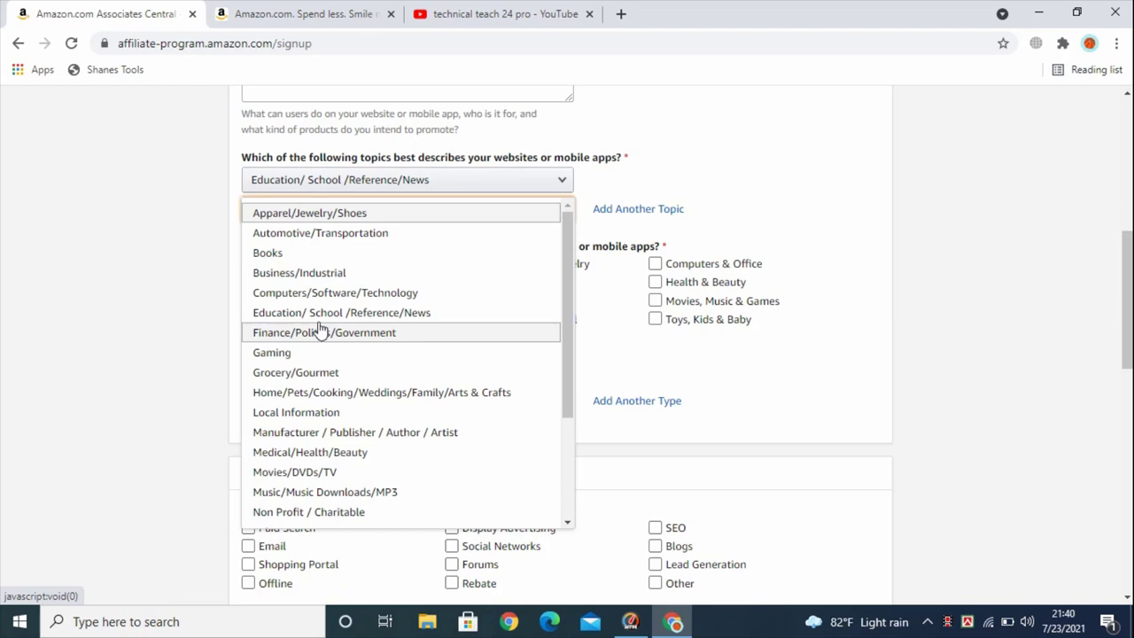
{"action": "left_click", "coordinate": [403, 298]}
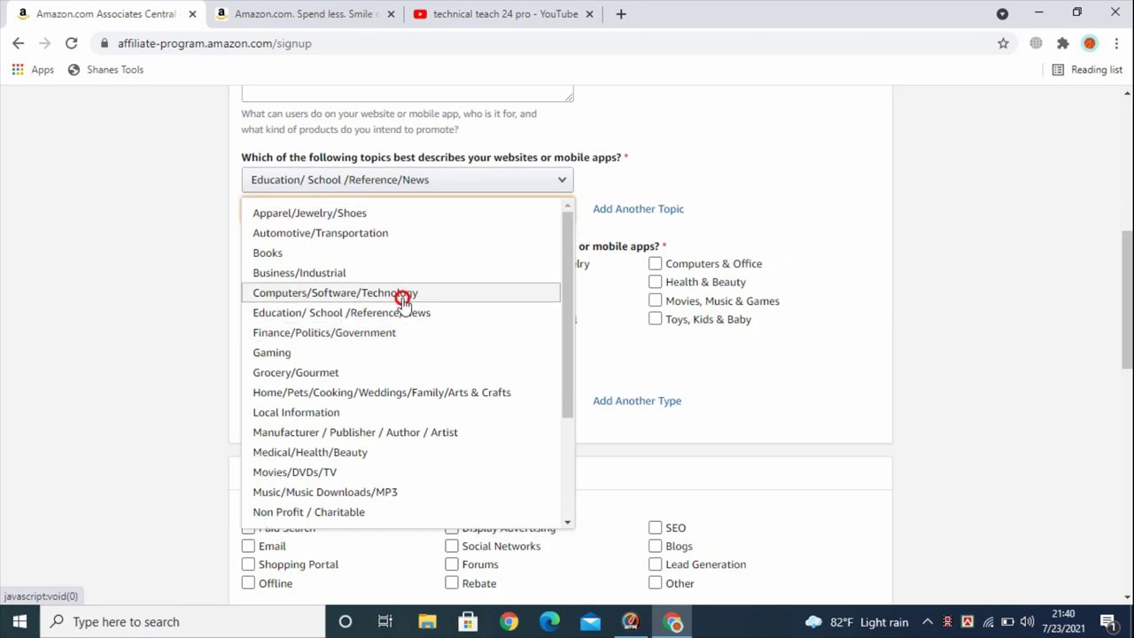
Tick Digital Downloads and Books as item types
{"action": "scroll", "coordinate": [433, 202], "scroll_direction": "down", "scroll_amount": 1}
{"action": "left_click", "coordinate": [427, 204]}
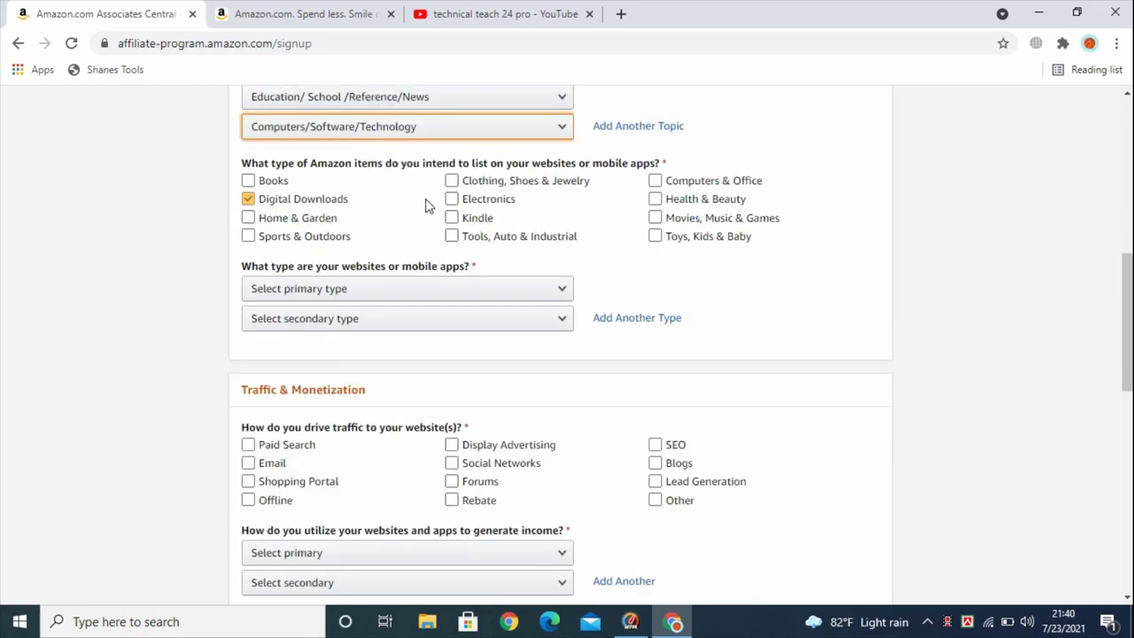
{"action": "scroll", "coordinate": [425, 205], "scroll_direction": "up", "scroll_amount": 1}
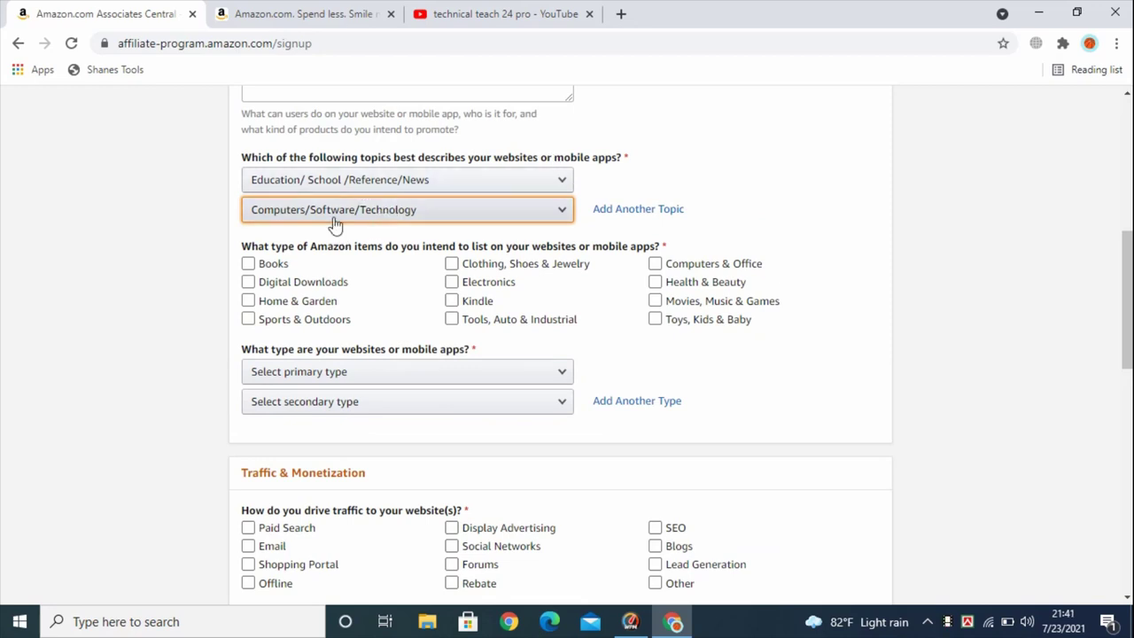
{"action": "left_click", "coordinate": [274, 263]}
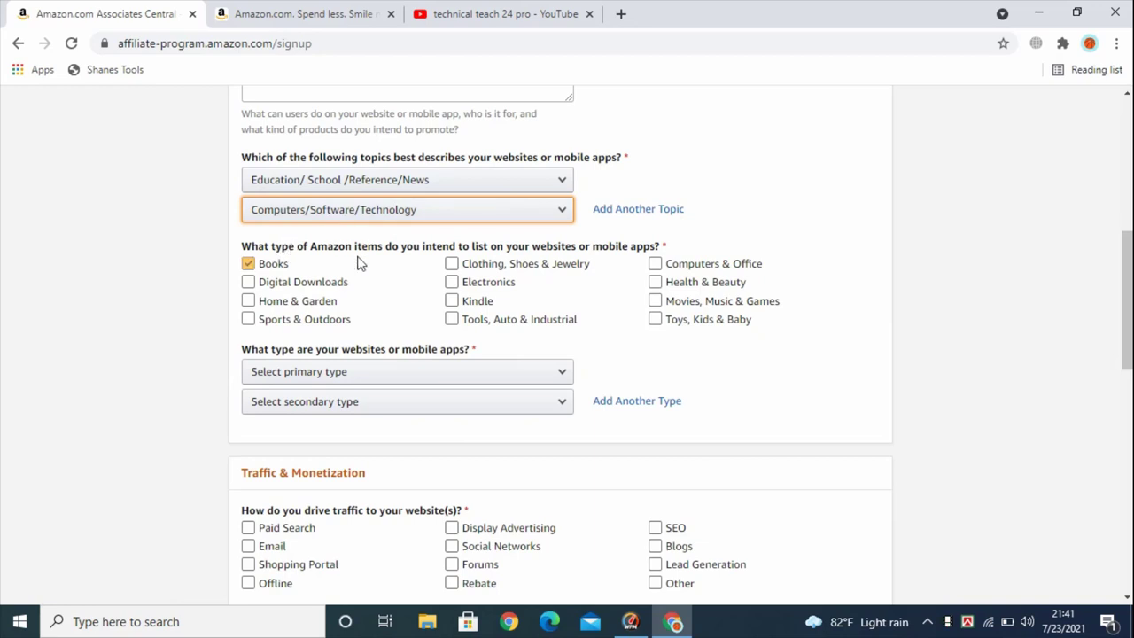
Untick Books; tick Kindle, Electronics, Computers & Office, Movies, Music & Games, Toys, Kids & Baby
{"action": "left_click", "coordinate": [359, 263]}
{"action": "left_click", "coordinate": [486, 301]}
{"action": "left_click", "coordinate": [486, 301]}
{"action": "left_click", "coordinate": [454, 282]}
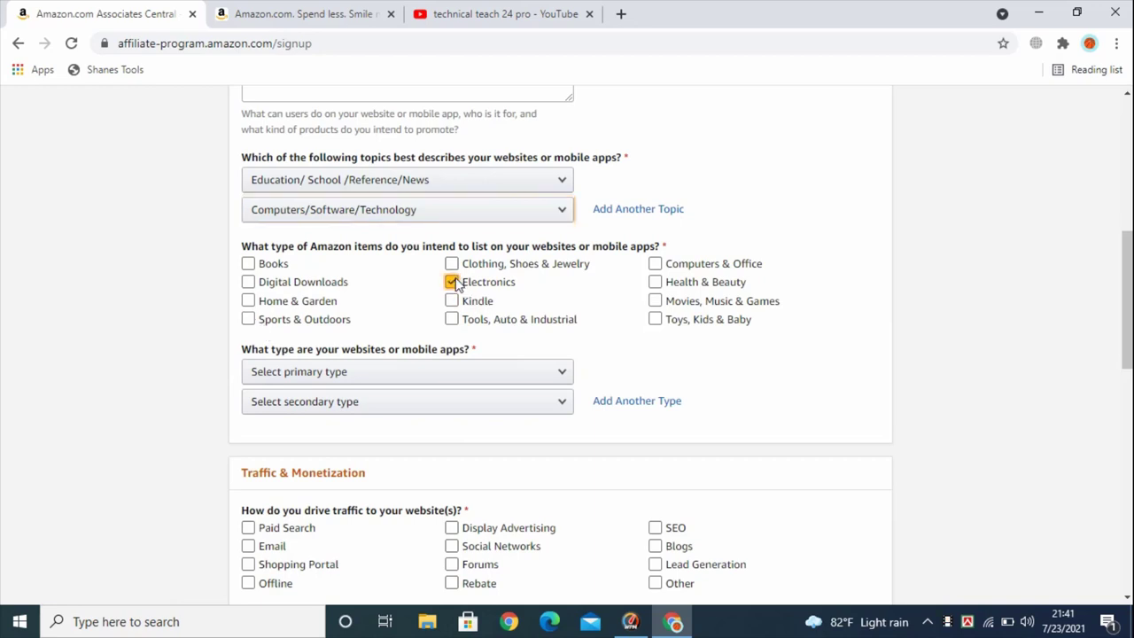
{"action": "left_click", "coordinate": [657, 264]}
{"action": "left_click", "coordinate": [656, 301]}
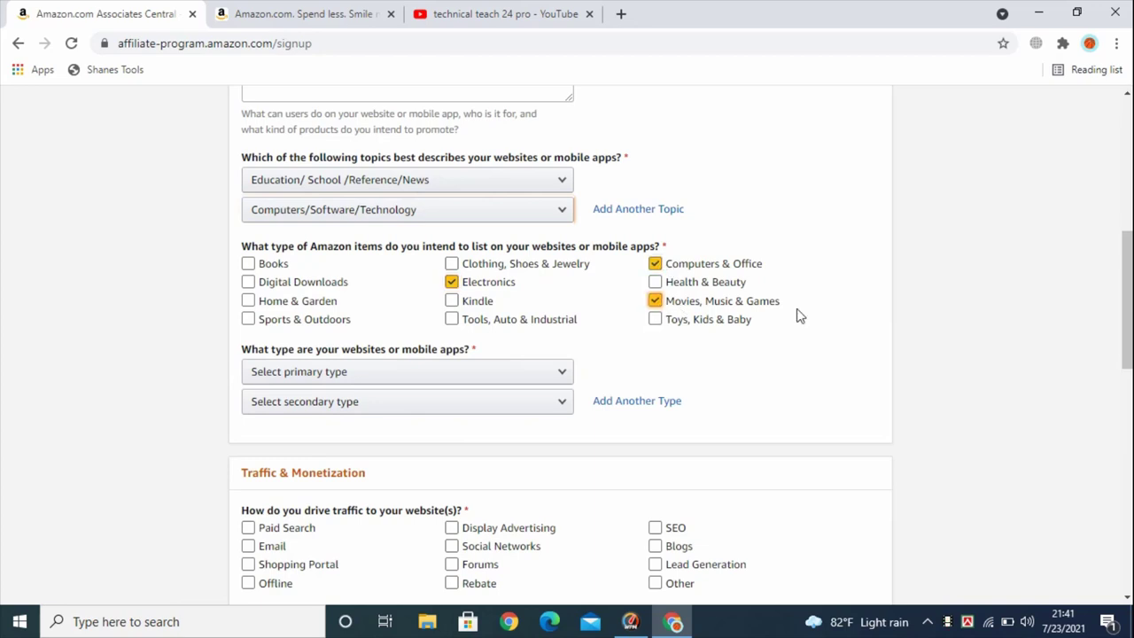
{"action": "left_click", "coordinate": [656, 321]}
{"action": "left_click", "coordinate": [659, 323]}
Tick Health & Beauty, Kindle, Tools, Digital Downloads, Clothing, Shoes & Jewelry, and Sports & Outdoors
{"action": "left_click", "coordinate": [653, 279]}
{"action": "left_click", "coordinate": [453, 301]}
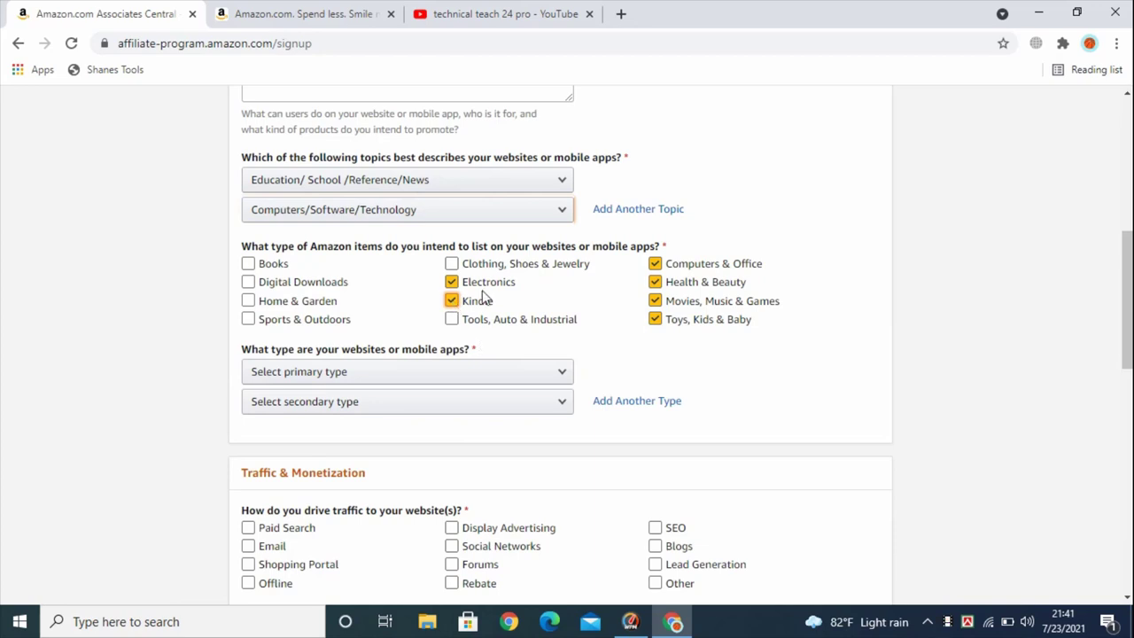
{"action": "left_click", "coordinate": [482, 323]}
{"action": "left_click", "coordinate": [249, 282]}
{"action": "left_click", "coordinate": [454, 264]}
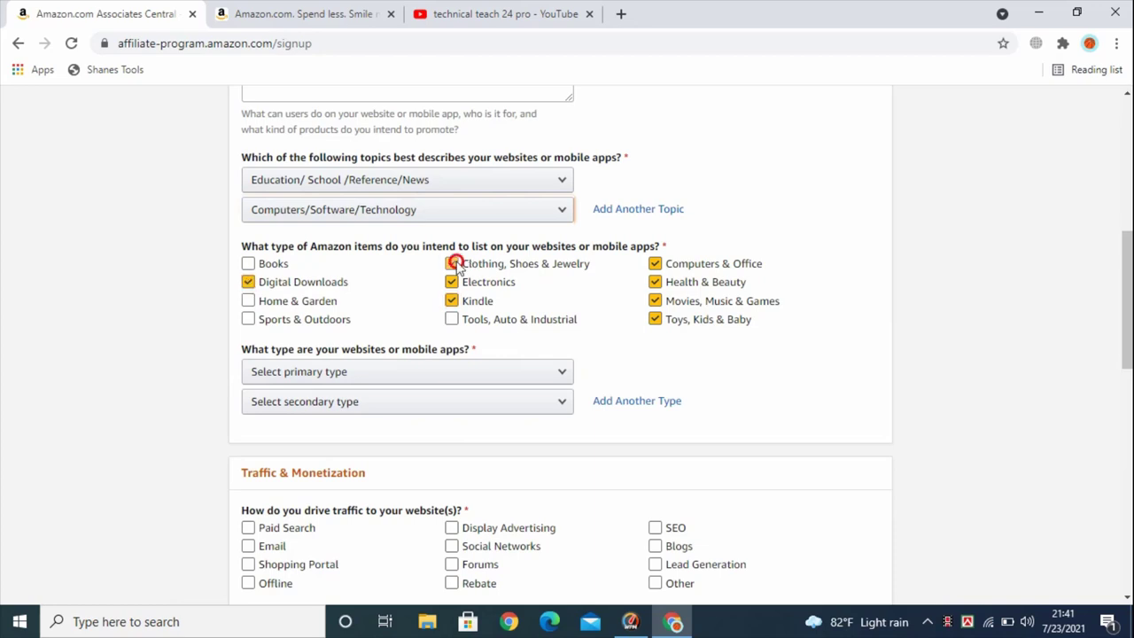
{"action": "left_click", "coordinate": [252, 323]}
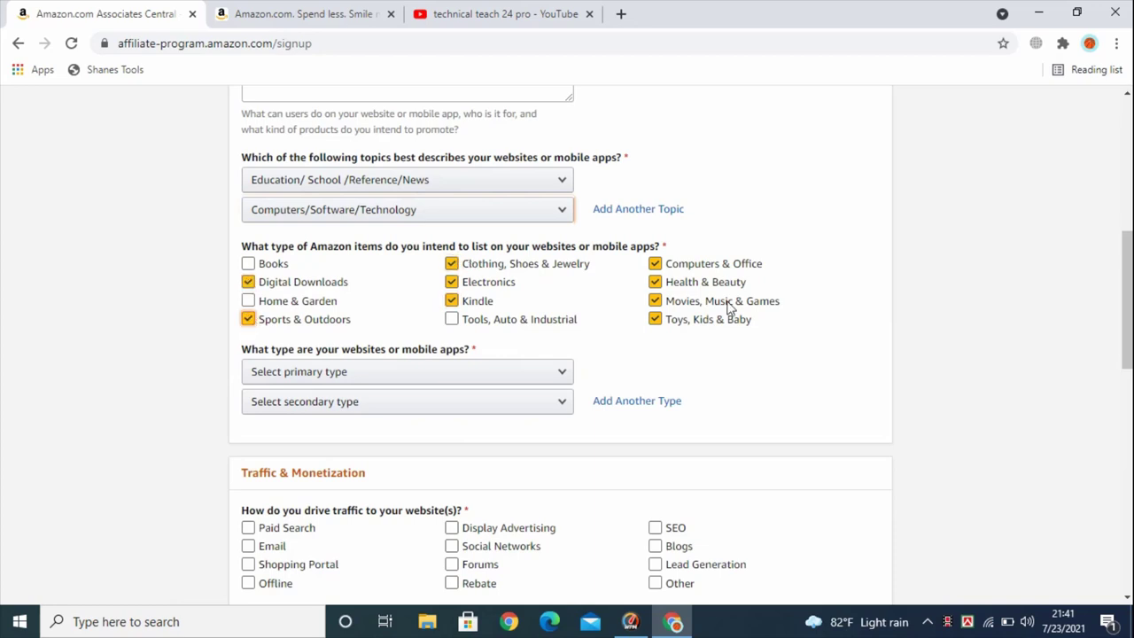
{"action": "scroll", "coordinate": [730, 305], "scroll_direction": "down", "scroll_amount": 1}
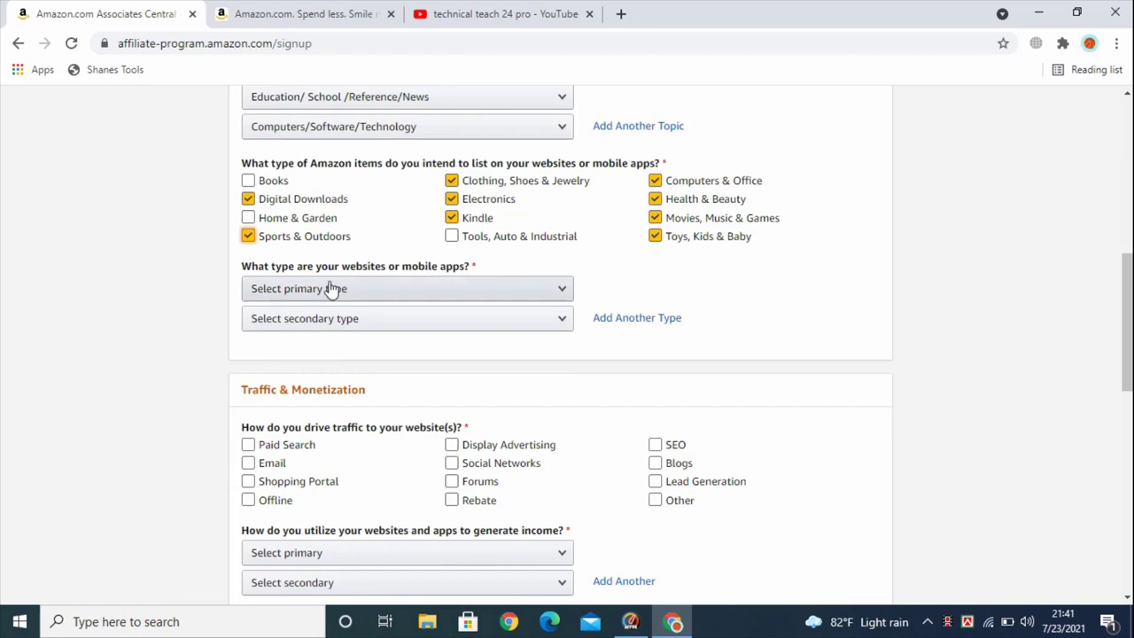
Choose Content or Niche Website as the primary website type and Blog as the secondary
{"action": "left_click", "coordinate": [486, 291]}
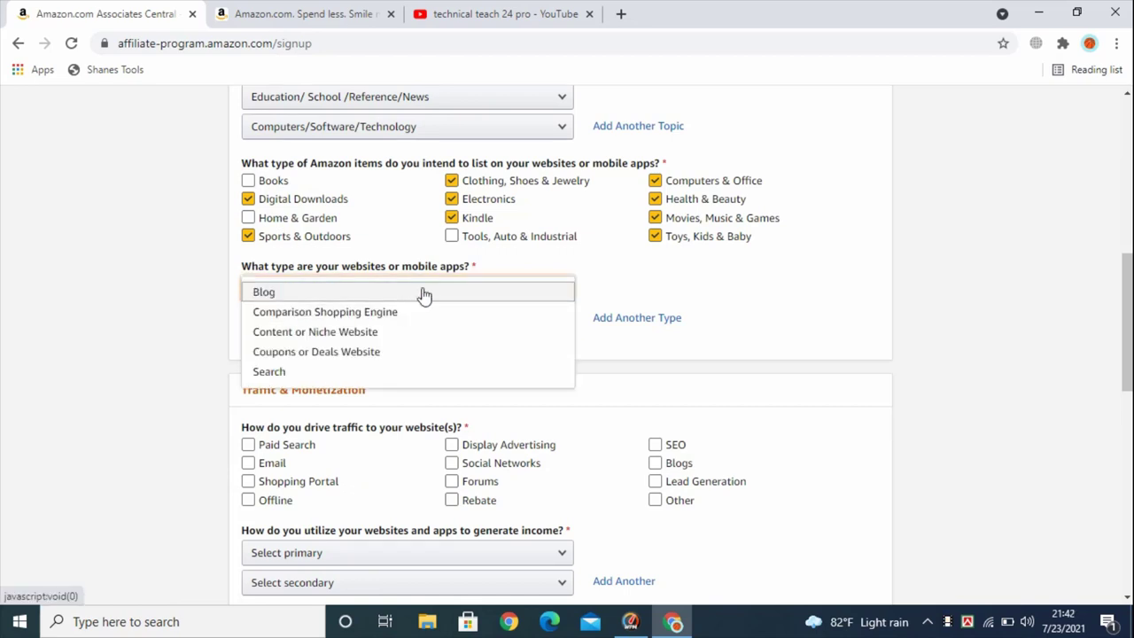
{"action": "left_click", "coordinate": [387, 334]}
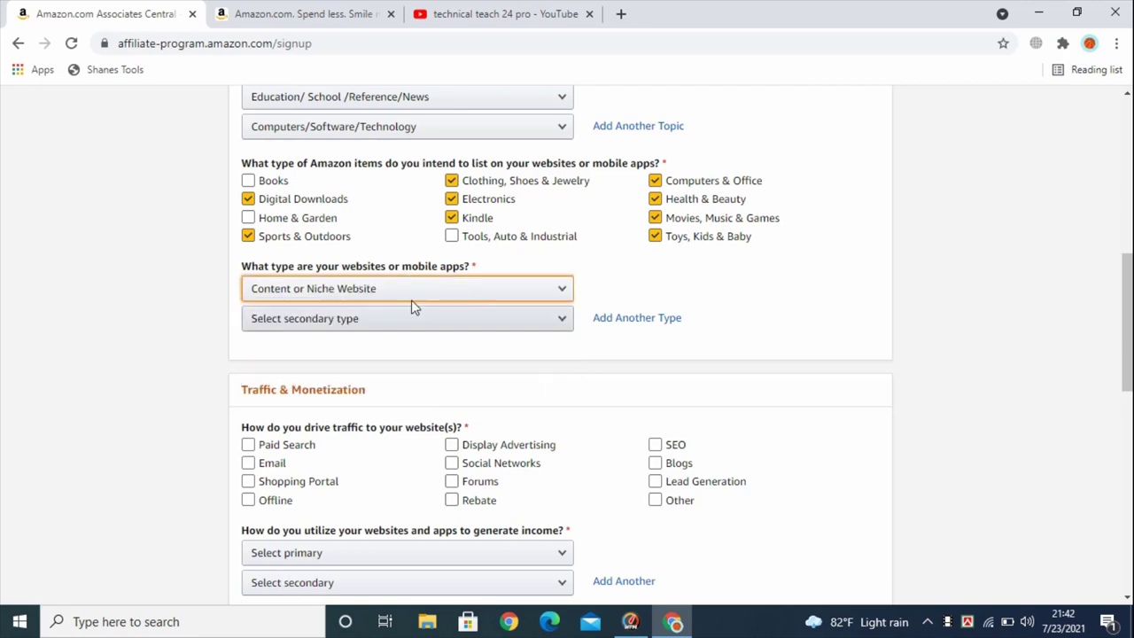
{"action": "left_click", "coordinate": [415, 295]}
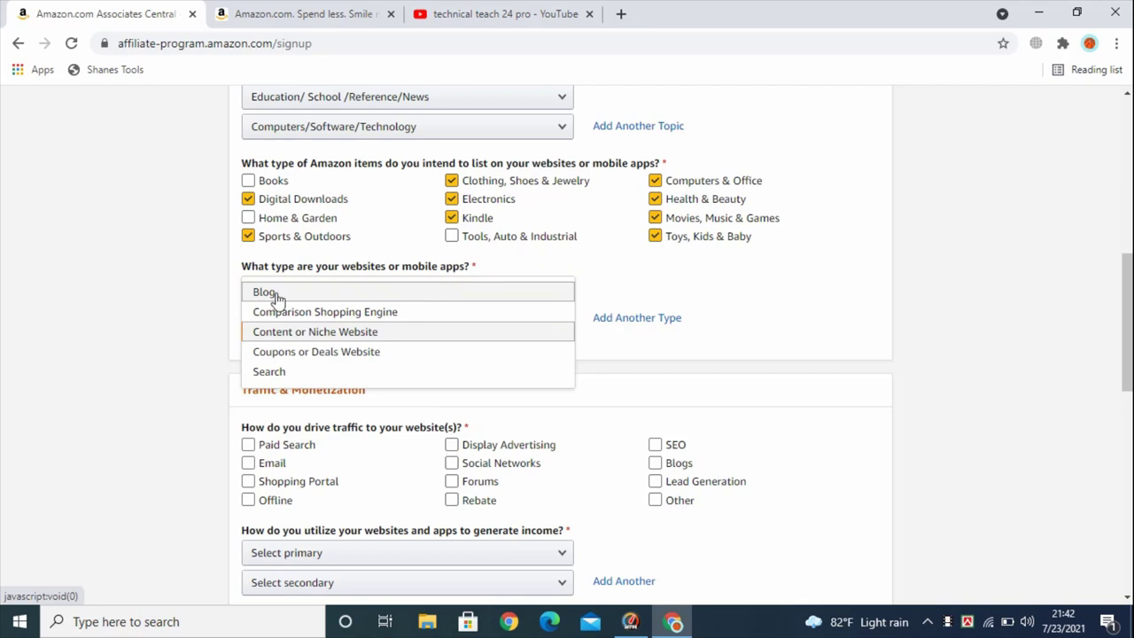
{"action": "left_click", "coordinate": [450, 301]}
{"action": "left_click", "coordinate": [450, 299]}
{"action": "left_click", "coordinate": [359, 334]}
{"action": "left_click", "coordinate": [362, 318]}
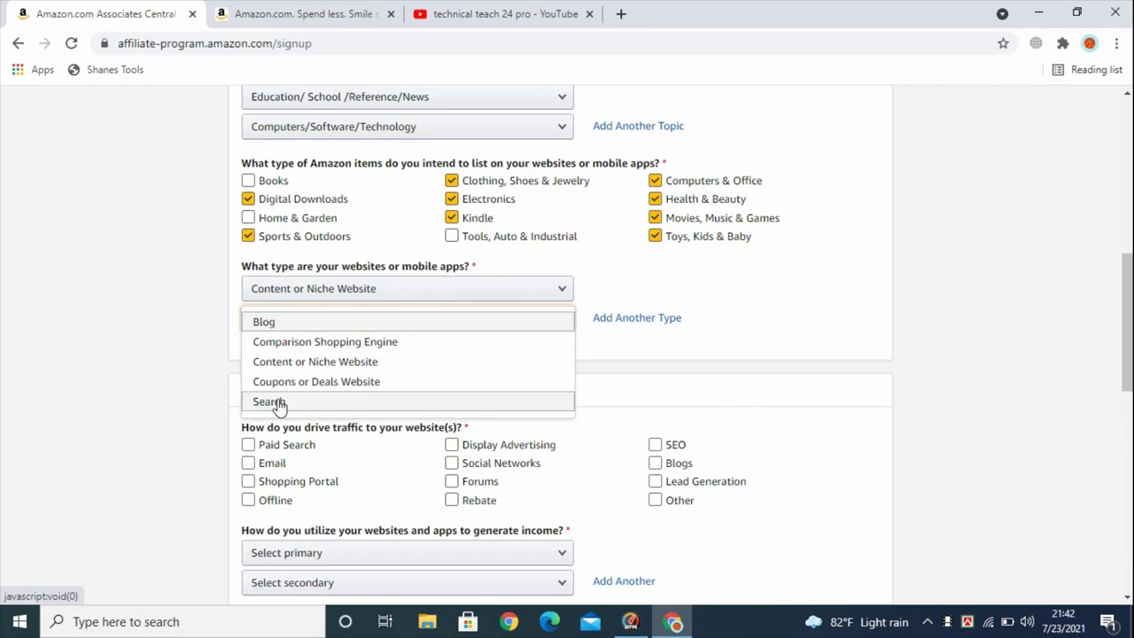
{"action": "left_click", "coordinate": [274, 322]}
{"action": "scroll", "coordinate": [357, 327], "scroll_direction": "down", "scroll_amount": 2}
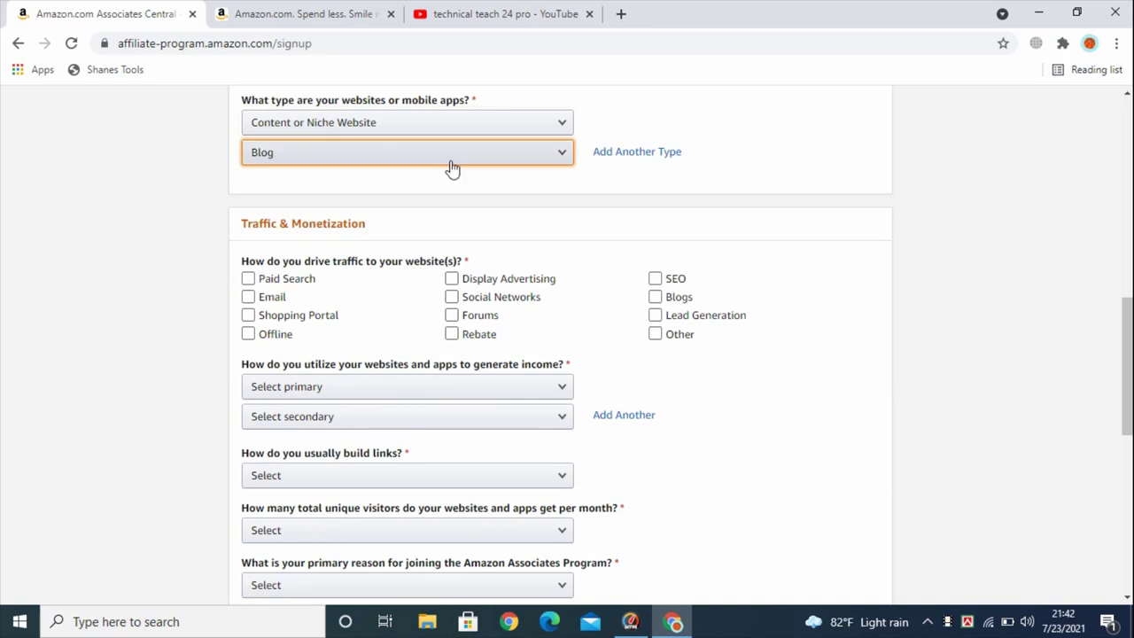
{"action": "scroll", "coordinate": [434, 346], "scroll_direction": "up", "scroll_amount": 2}
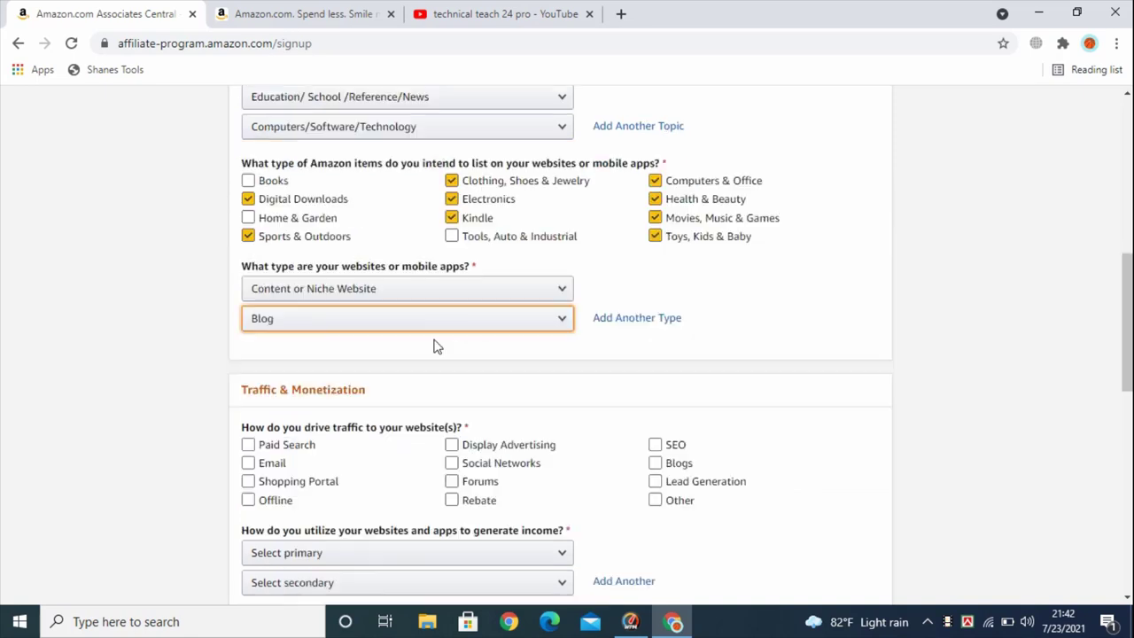
{"action": "scroll", "coordinate": [434, 346], "scroll_direction": "down", "scroll_amount": 2}
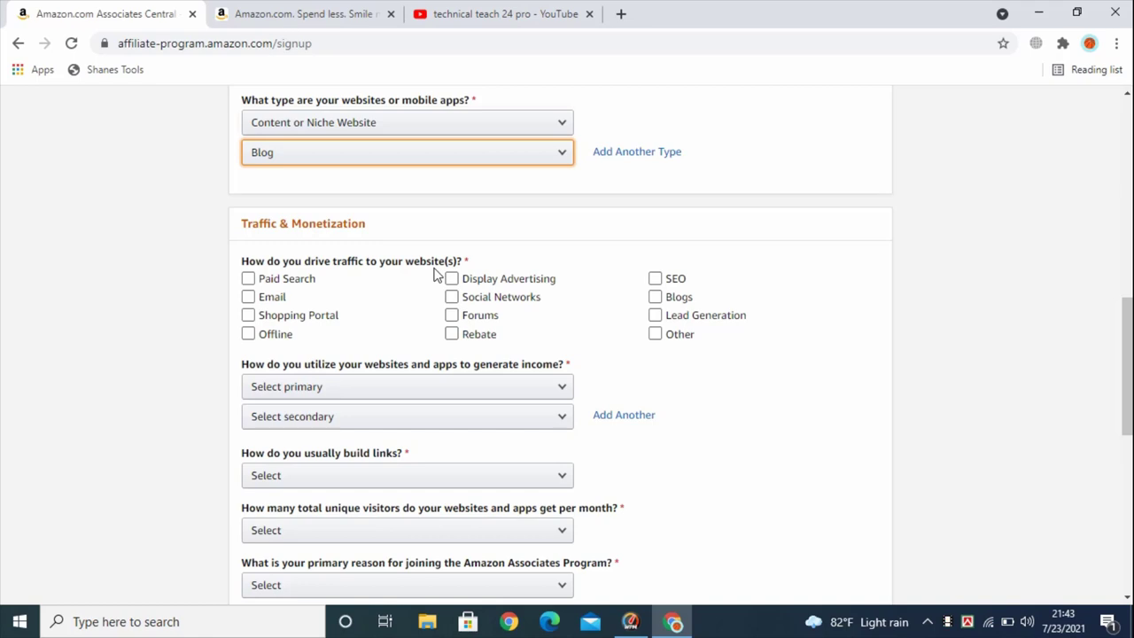
Tick Email, Display Advertising and Social Networks as traffic sources
{"action": "key", "text": "Tab"}
{"action": "key", "text": "Tab"}
{"action": "key", "text": "space"}
{"action": "scroll", "coordinate": [429, 282], "scroll_direction": "down", "scroll_amount": 1}
{"action": "left_click", "coordinate": [248, 195]}
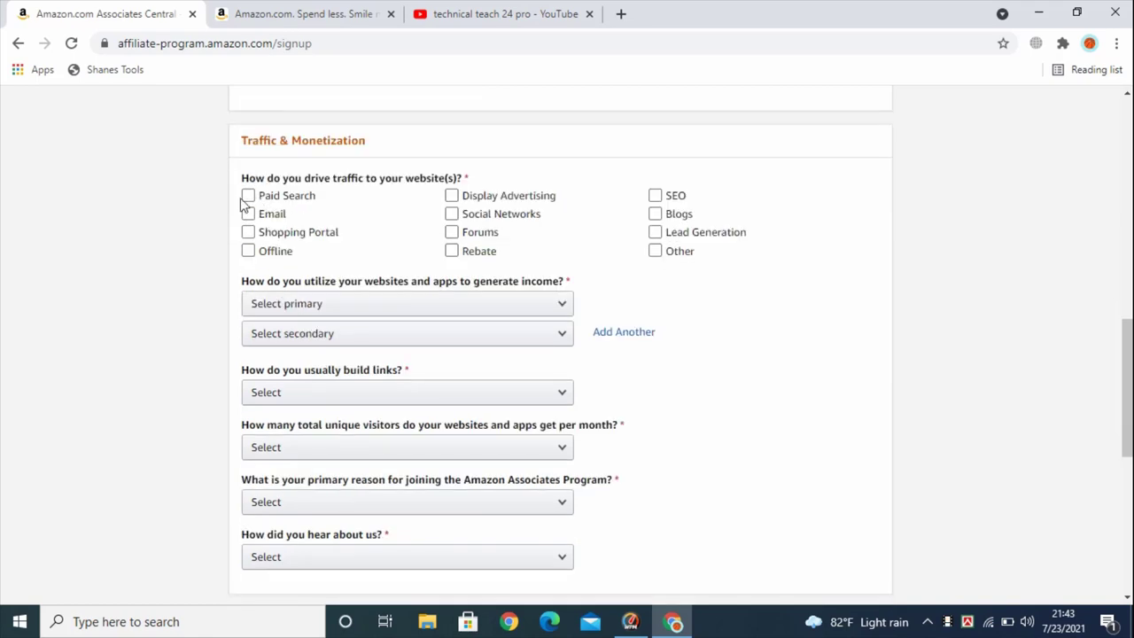
{"action": "left_click", "coordinate": [248, 214]}
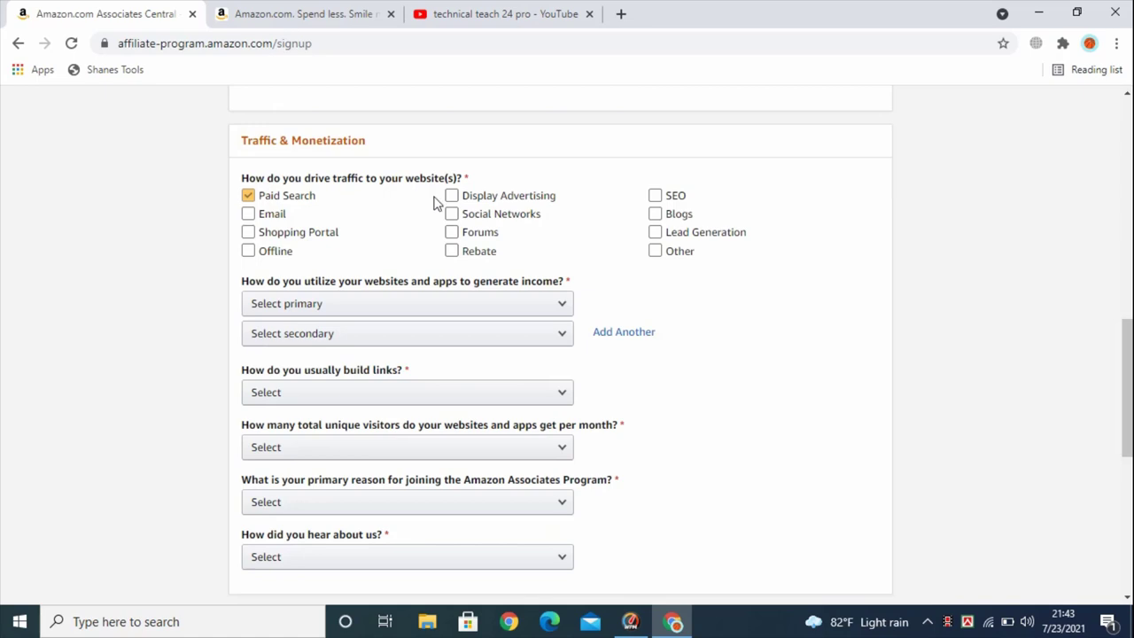
{"action": "left_click", "coordinate": [451, 196]}
{"action": "left_click", "coordinate": [452, 213]}
{"action": "left_click", "coordinate": [451, 196]}
{"action": "left_click", "coordinate": [452, 213]}
{"action": "left_click", "coordinate": [452, 251]}
Tick SEO, Blogs, Paid Search and Email, leaving Offline unticked
{"action": "left_click", "coordinate": [656, 196]}
{"action": "left_click", "coordinate": [709, 213]}
{"action": "left_click", "coordinate": [714, 233]}
{"action": "left_click", "coordinate": [655, 215]}
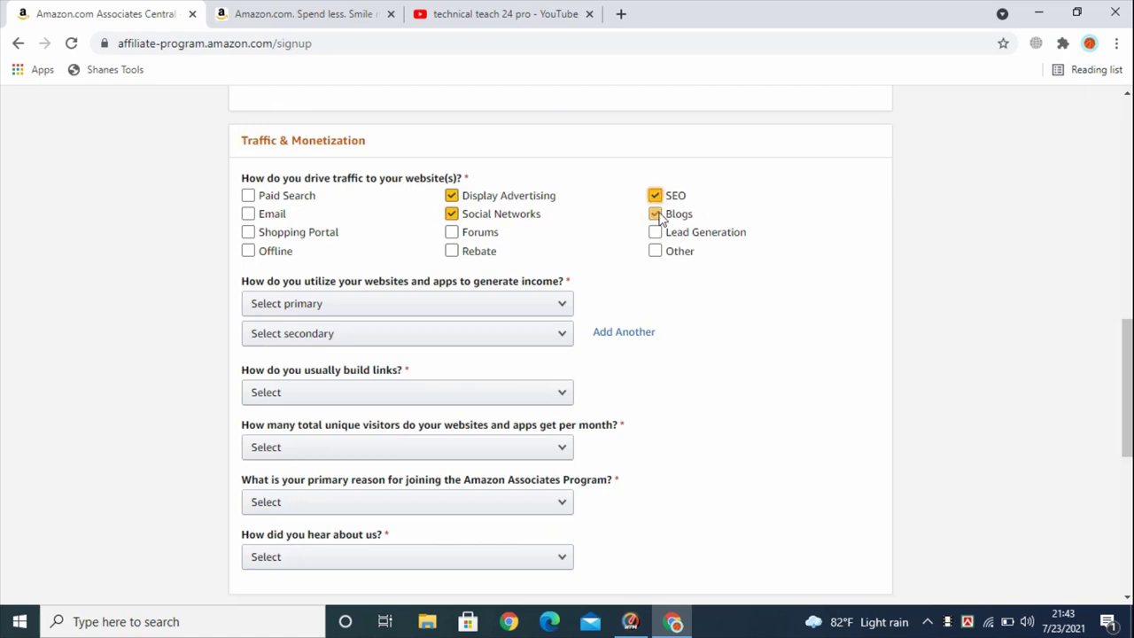
{"action": "left_click", "coordinate": [249, 196]}
{"action": "left_click", "coordinate": [249, 215]}
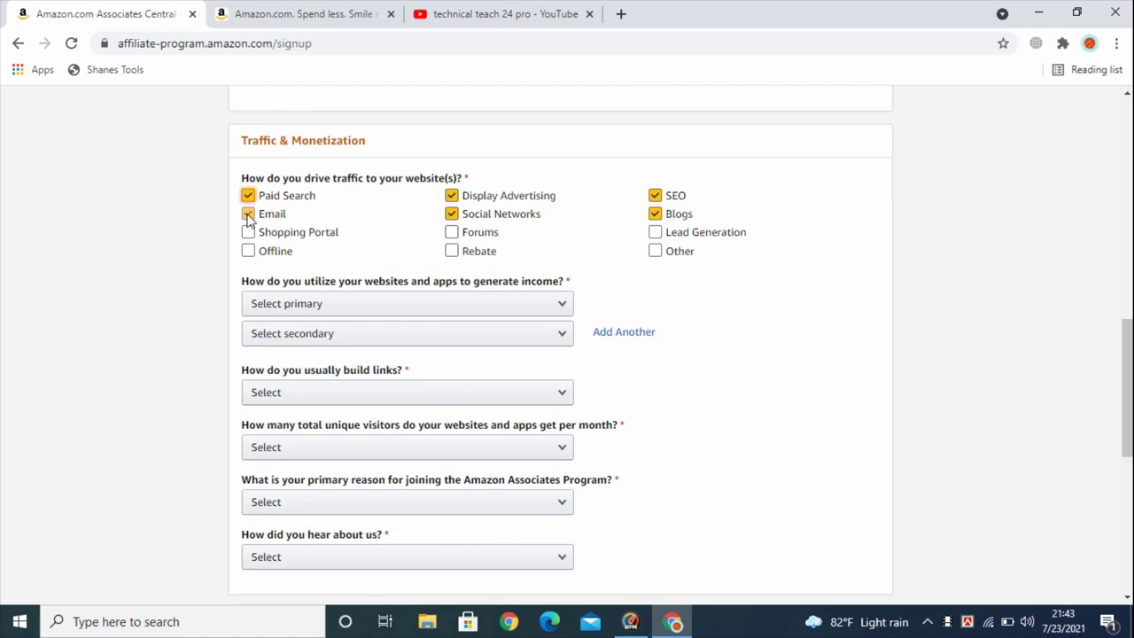
{"action": "left_click", "coordinate": [373, 260]}
{"action": "left_click", "coordinate": [374, 266]}
{"action": "scroll", "coordinate": [743, 276], "scroll_direction": "up", "scroll_amount": 1}
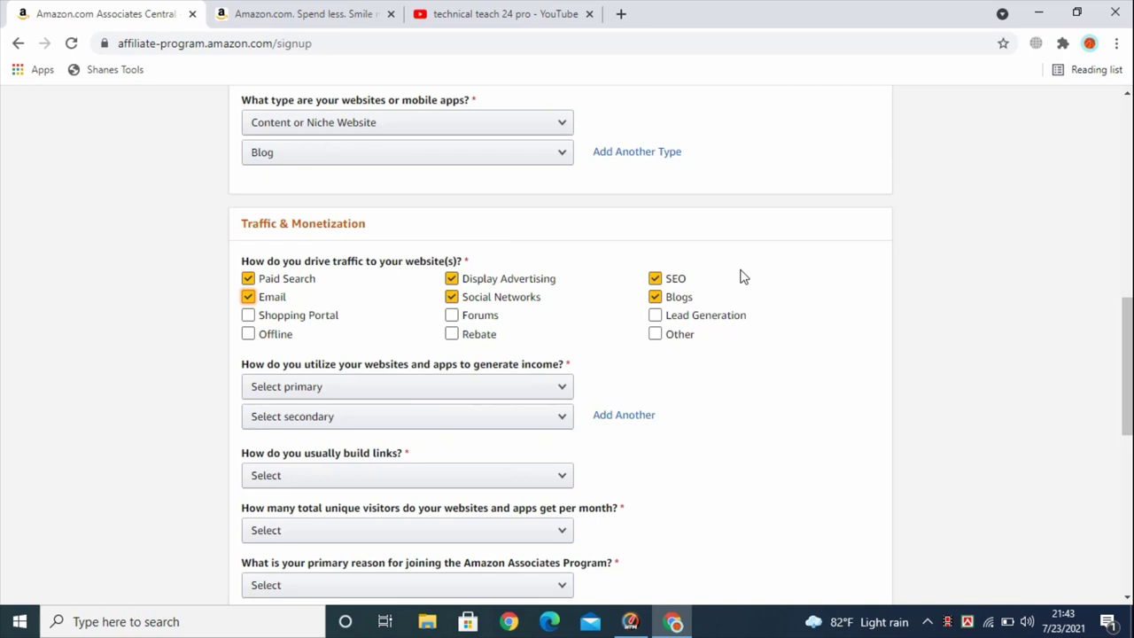
{"action": "scroll", "coordinate": [549, 284], "scroll_direction": "down", "scroll_amount": 2}
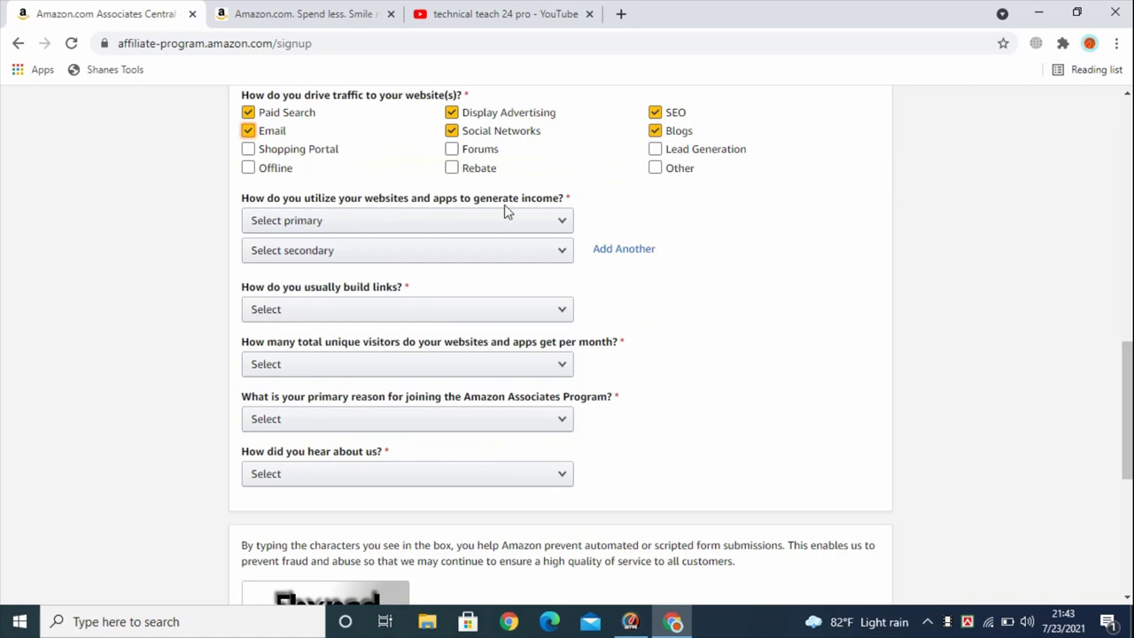
Pick Contextual Advertising (e.g. Google Adsense) as the primary income source
{"action": "left_click", "coordinate": [318, 225]}
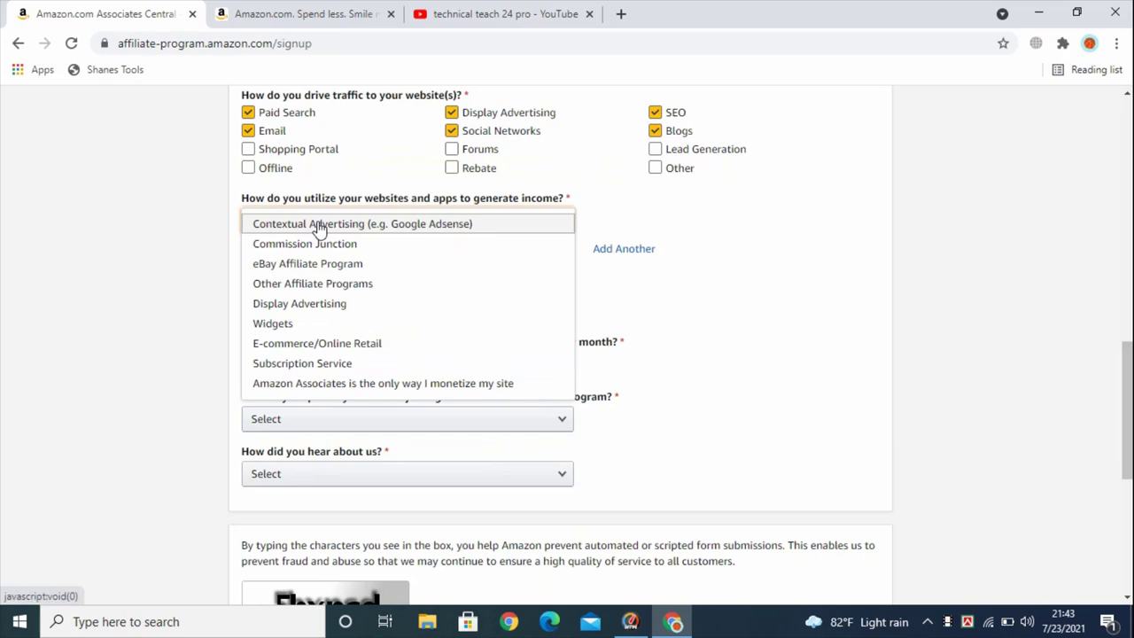
{"action": "left_click", "coordinate": [418, 226]}
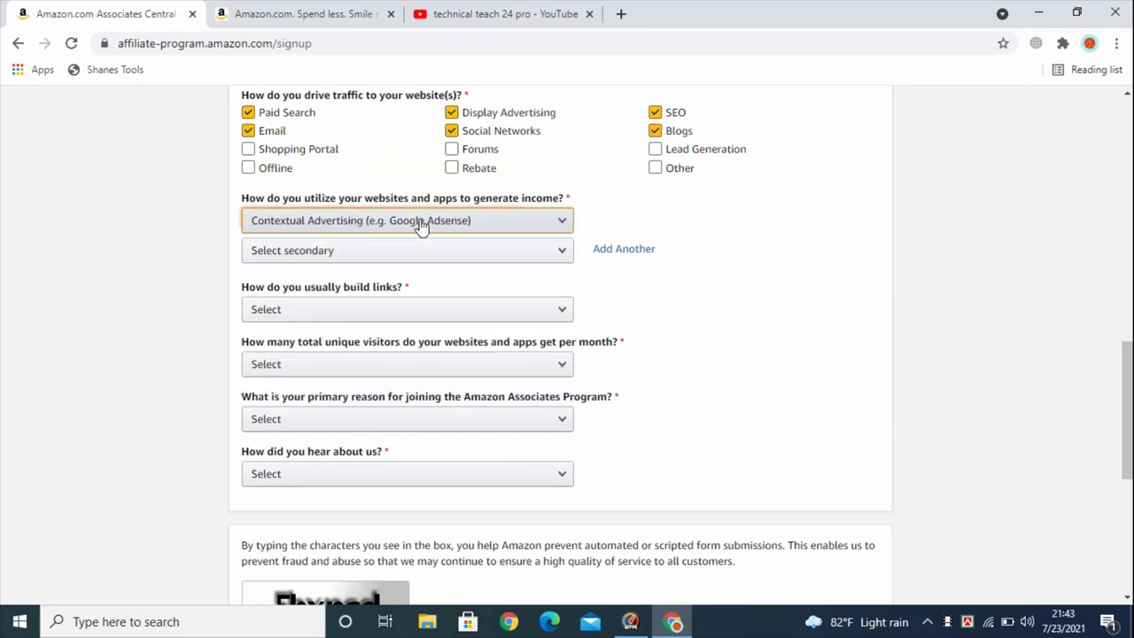
{"action": "left_click", "coordinate": [422, 227]}
{"action": "left_click", "coordinate": [477, 222]}
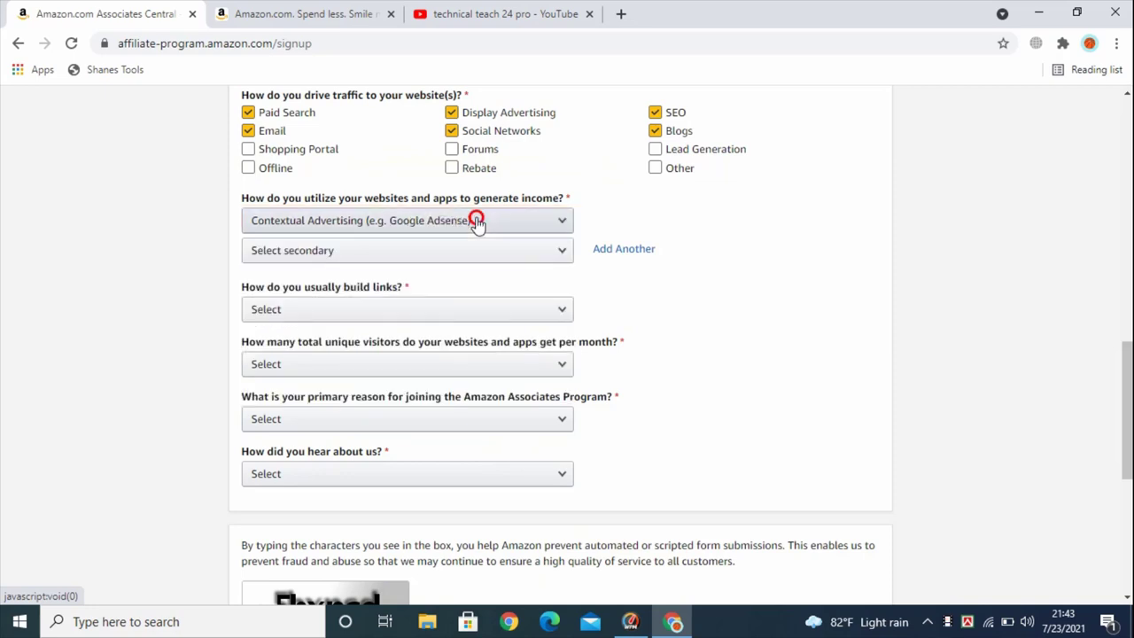
Pick Other Affiliate Programs as the secondary income source
{"action": "left_click", "coordinate": [325, 252]}
{"action": "left_click", "coordinate": [325, 252]}
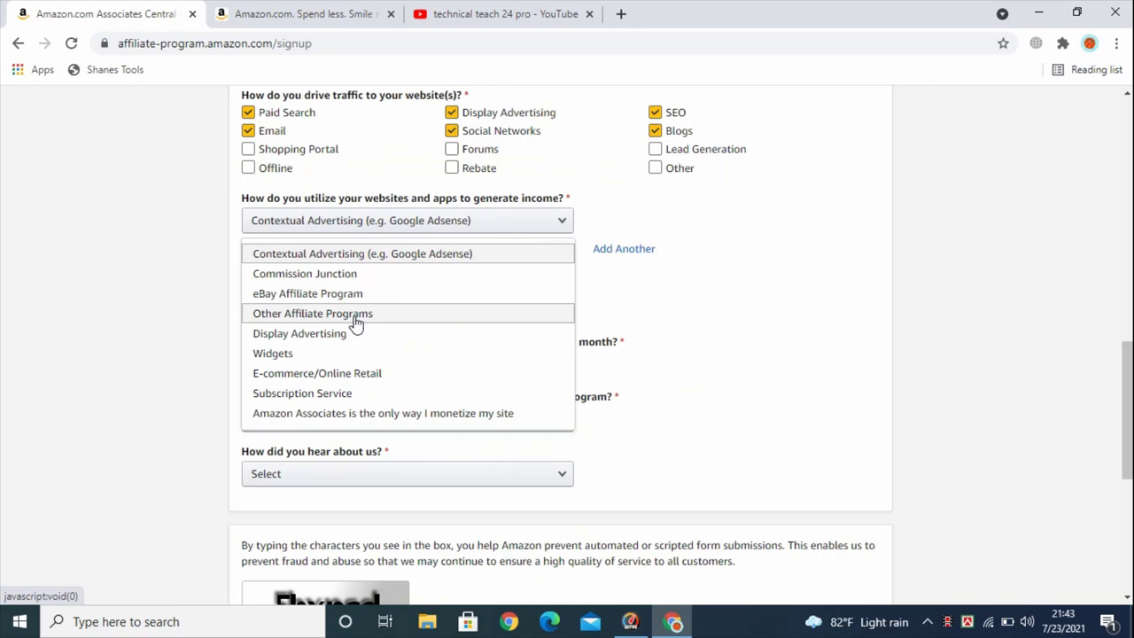
{"action": "left_click", "coordinate": [354, 315]}
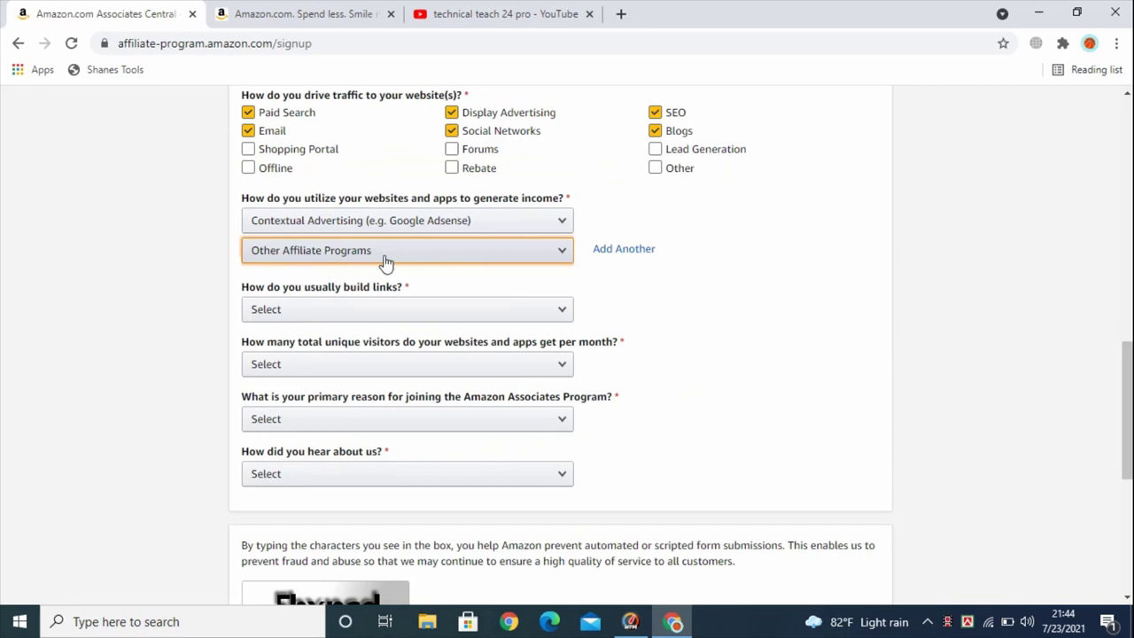
{"action": "left_click", "coordinate": [426, 258]}
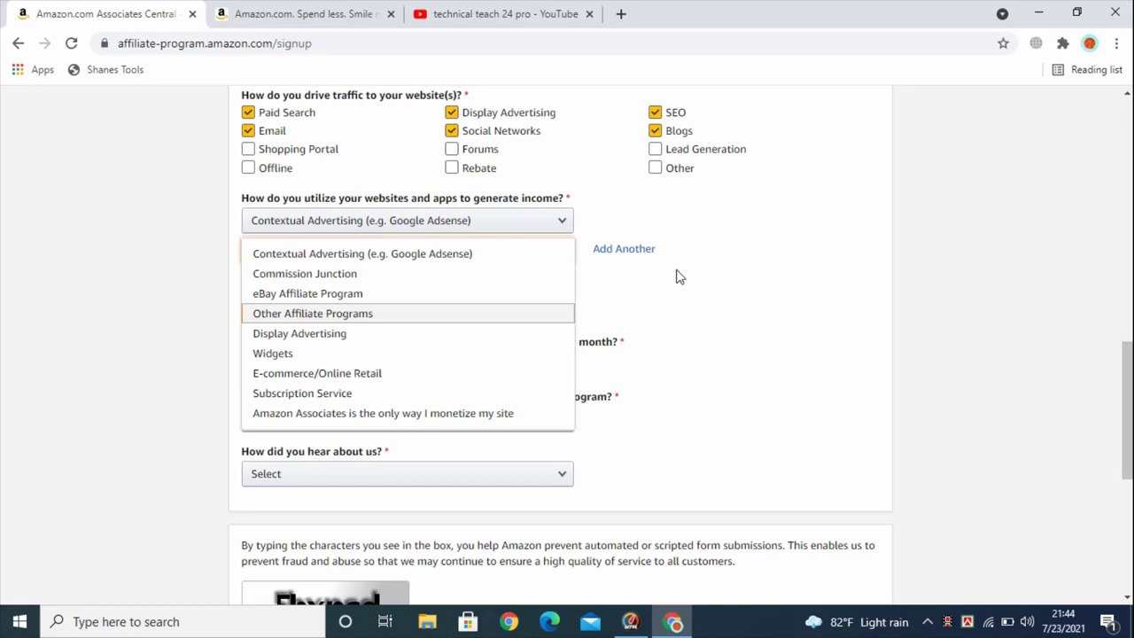
{"action": "left_click", "coordinate": [342, 312]}
{"action": "scroll", "coordinate": [413, 307], "scroll_direction": "down", "scroll_amount": 1}
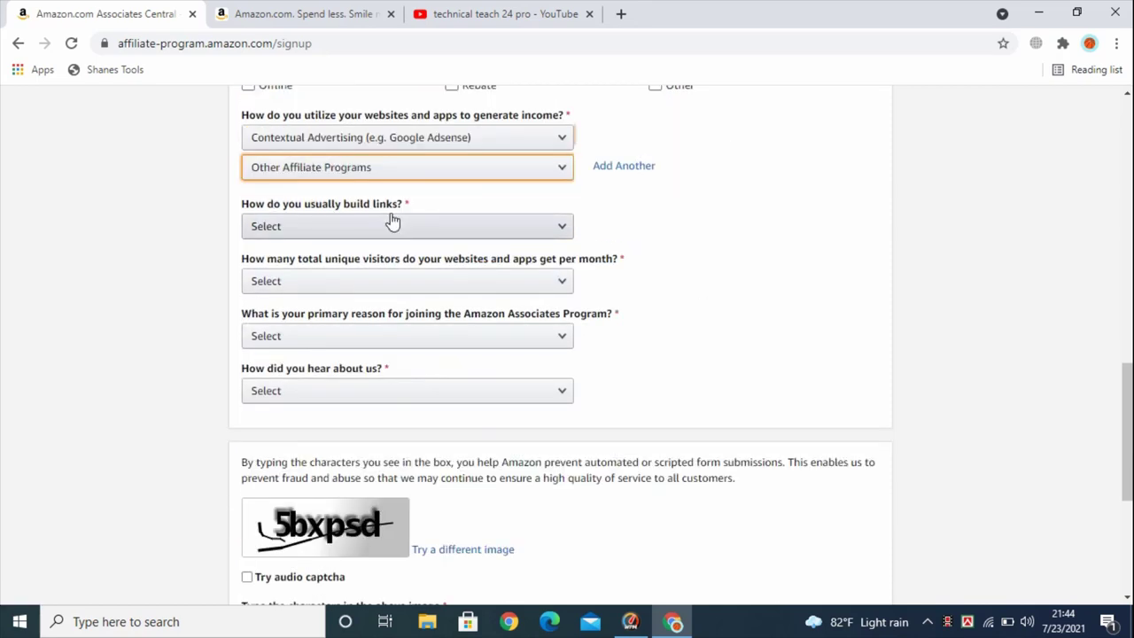
Answer Blog Editor for building links and From 5,001 to 50,000 monthly visitors
{"action": "left_click", "coordinate": [355, 229]}
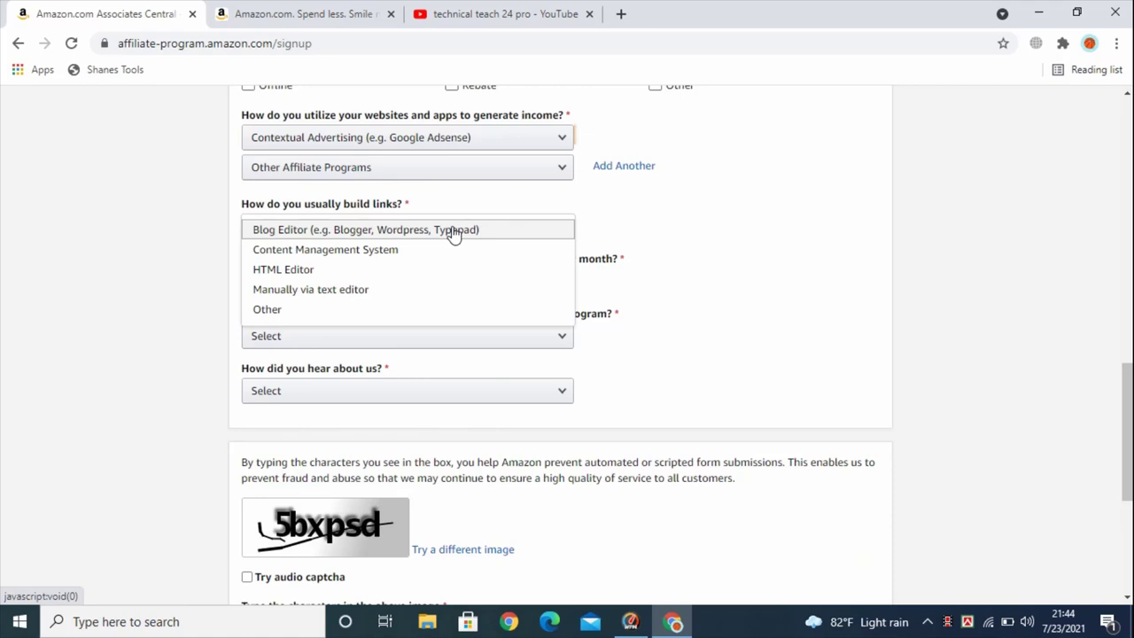
{"action": "left_click", "coordinate": [354, 234]}
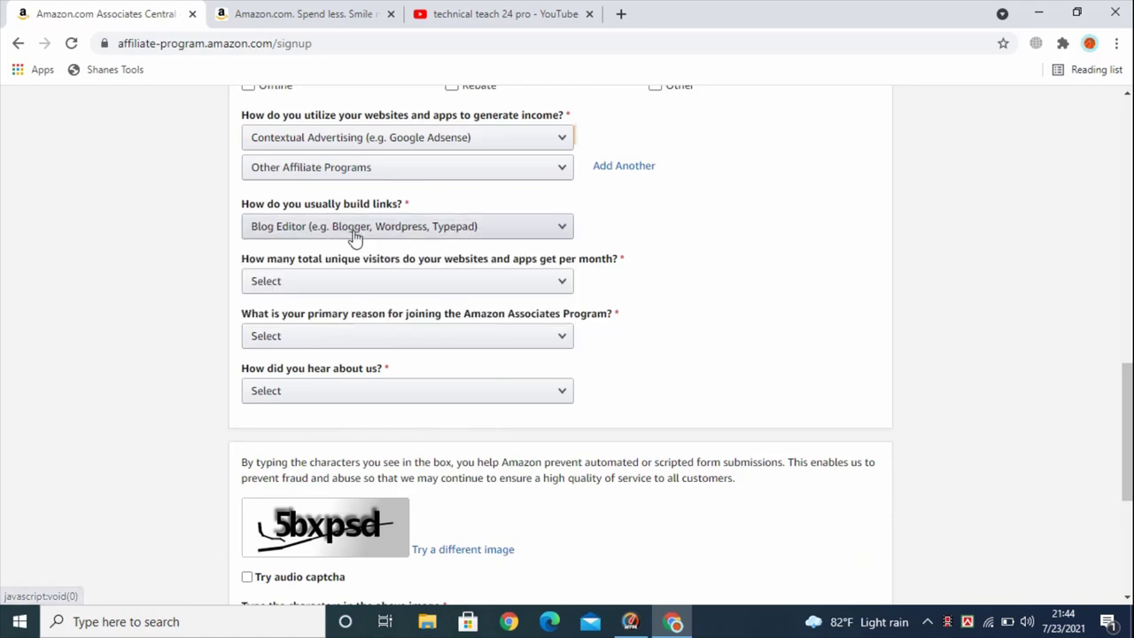
{"action": "scroll", "coordinate": [253, 186], "scroll_direction": "down", "scroll_amount": 1}
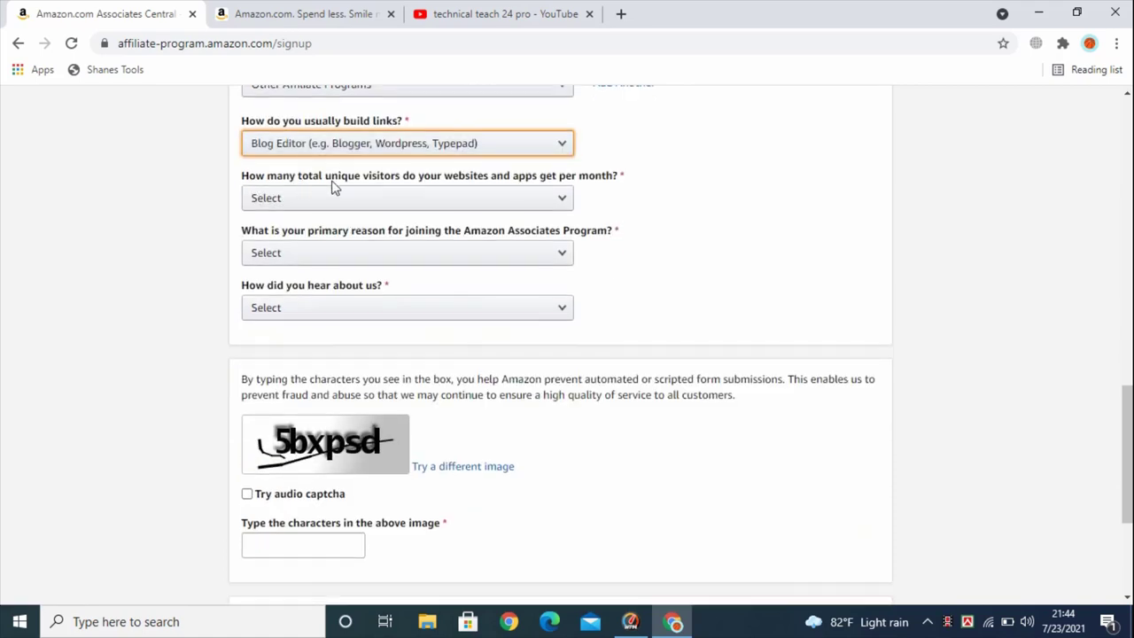
{"action": "left_click", "coordinate": [517, 207]}
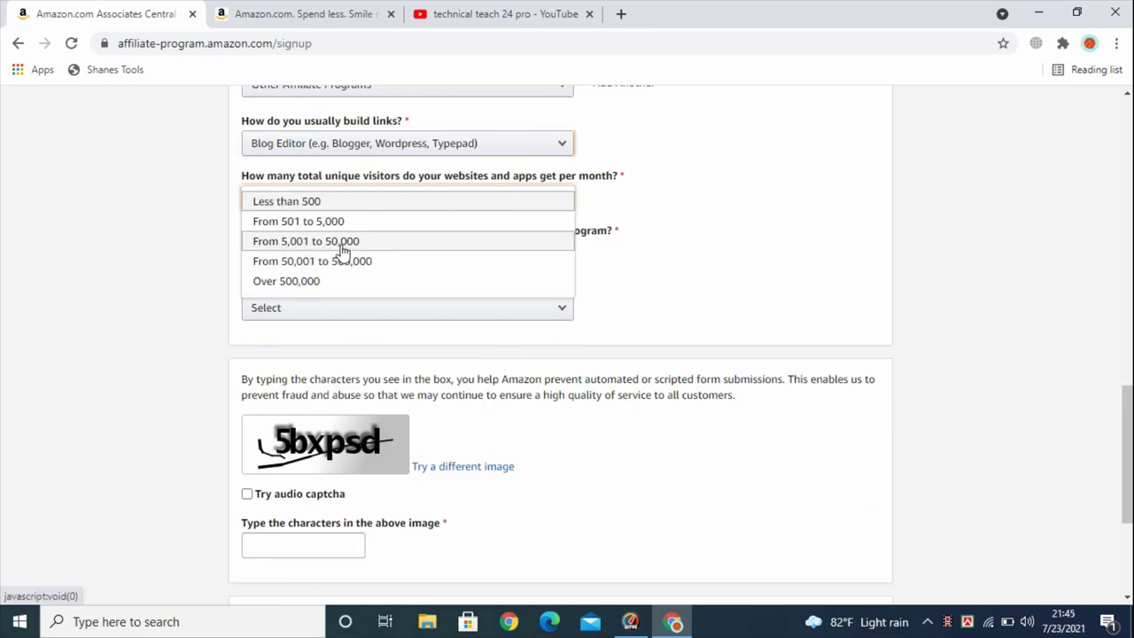
{"action": "left_click", "coordinate": [343, 244]}
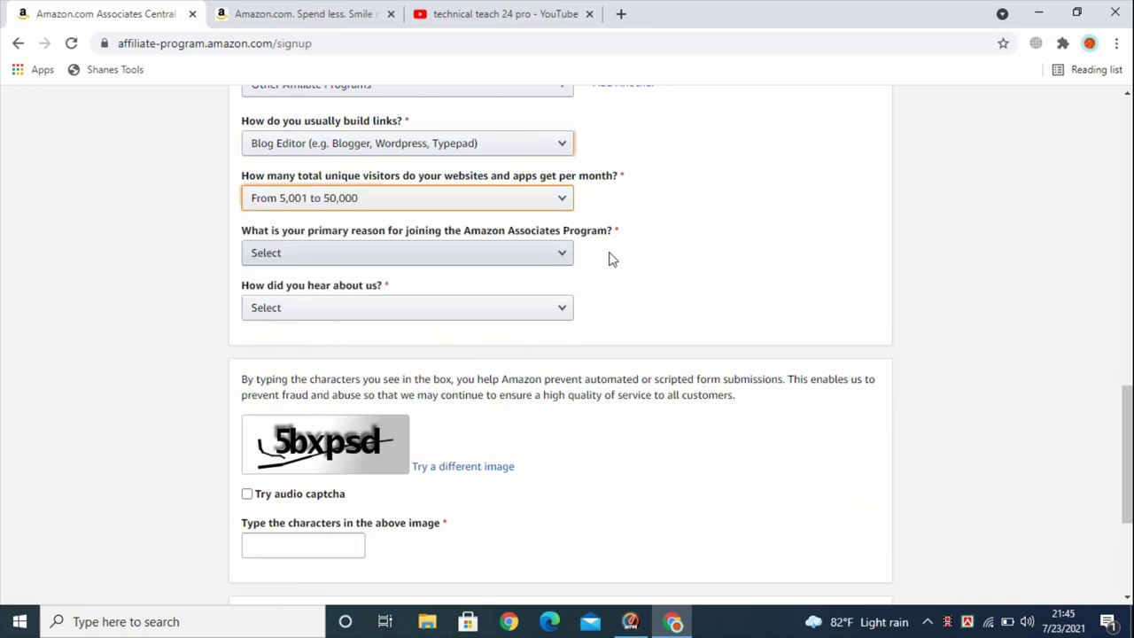
{"action": "scroll", "coordinate": [611, 258], "scroll_direction": "down", "scroll_amount": 2}
{"action": "scroll", "coordinate": [558, 244], "scroll_direction": "up", "scroll_amount": 2}
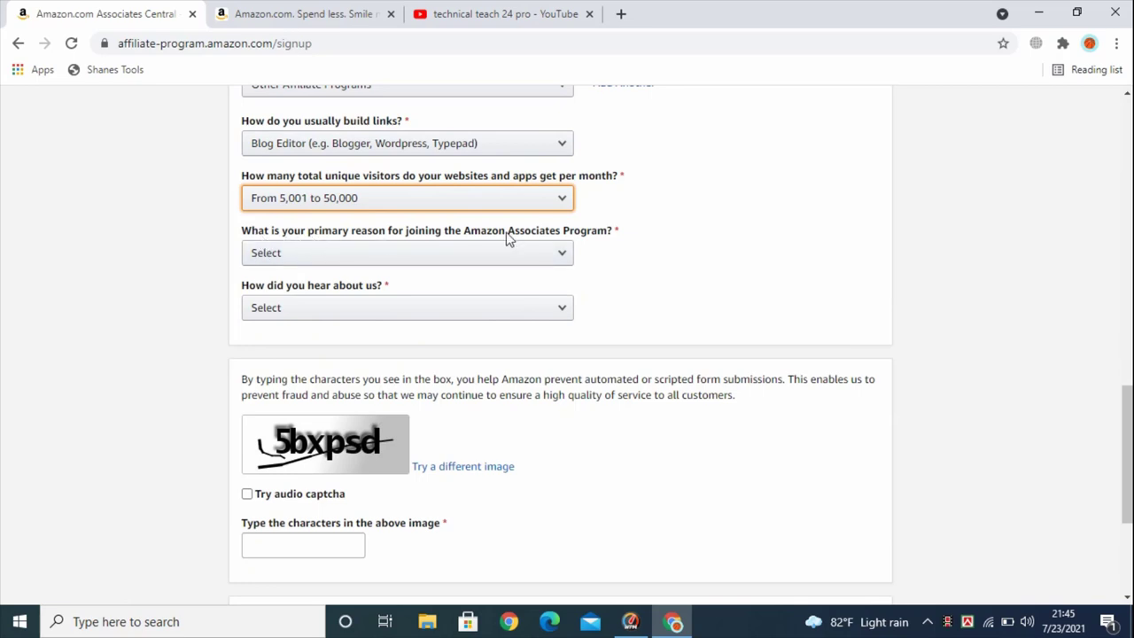
Answer To monetize my site as the reason and From the Amazon.com Website
{"action": "left_click", "coordinate": [546, 255]}
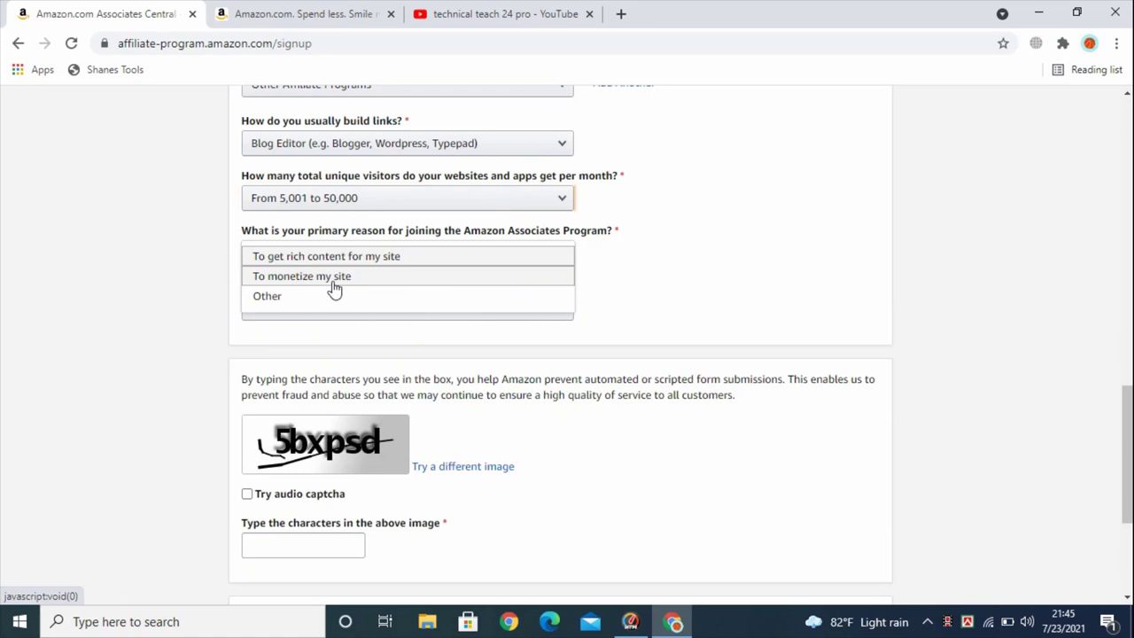
{"action": "left_click", "coordinate": [333, 277]}
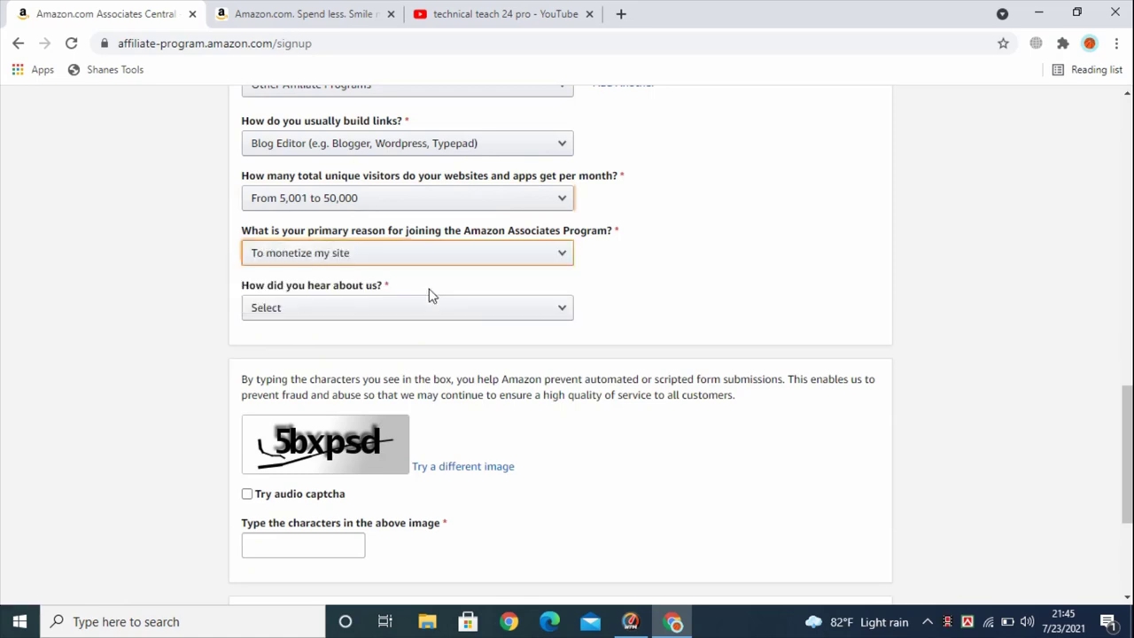
{"action": "scroll", "coordinate": [289, 222], "scroll_direction": "down", "scroll_amount": 1}
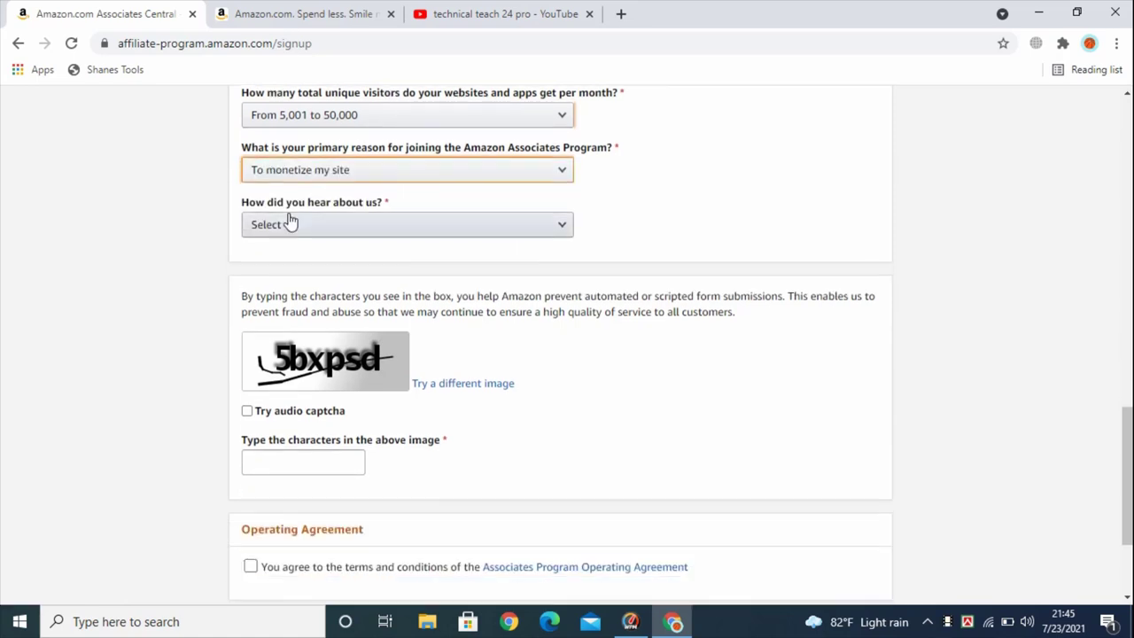
{"action": "left_click", "coordinate": [376, 226]}
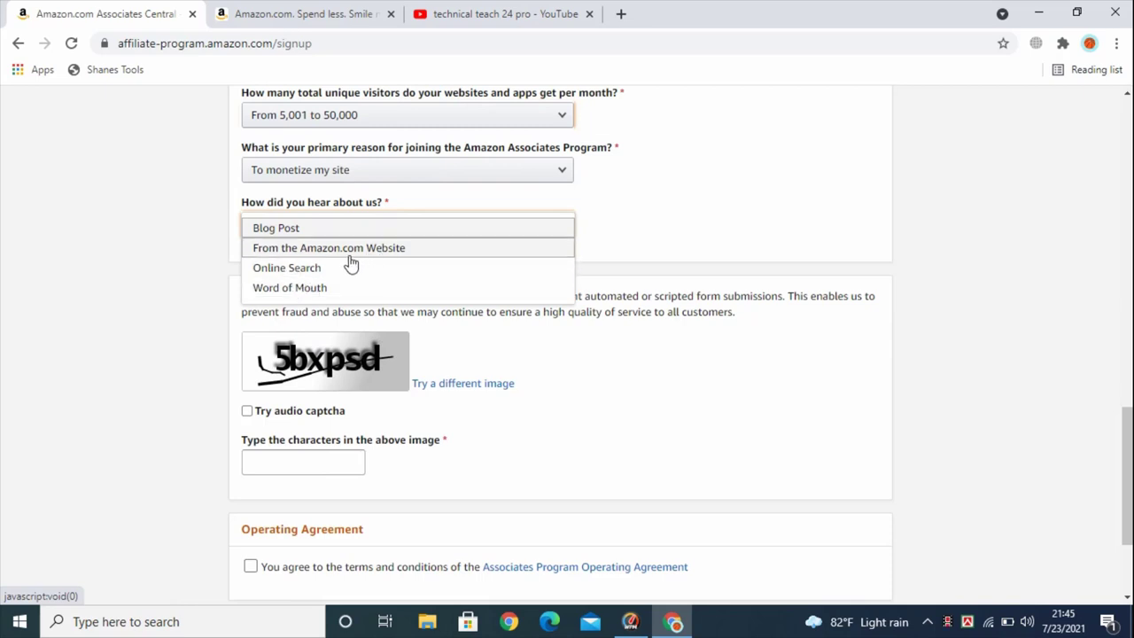
{"action": "left_click", "coordinate": [383, 248]}
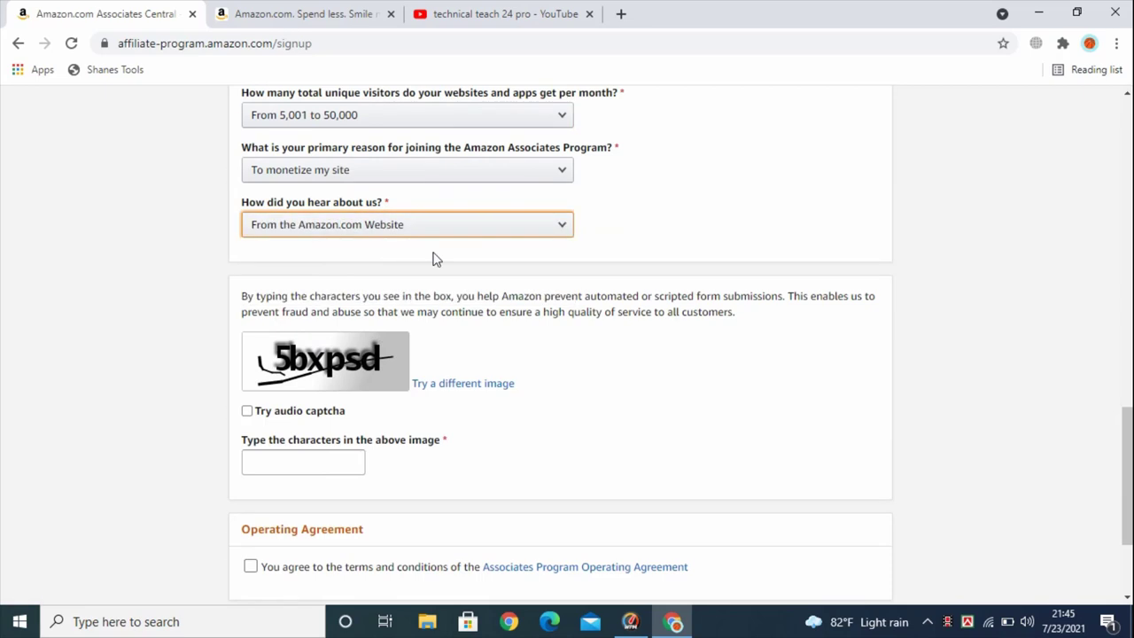
{"action": "scroll", "coordinate": [433, 256], "scroll_direction": "down", "scroll_amount": 1}
{"action": "scroll", "coordinate": [433, 256], "scroll_direction": "down", "scroll_amount": 1}
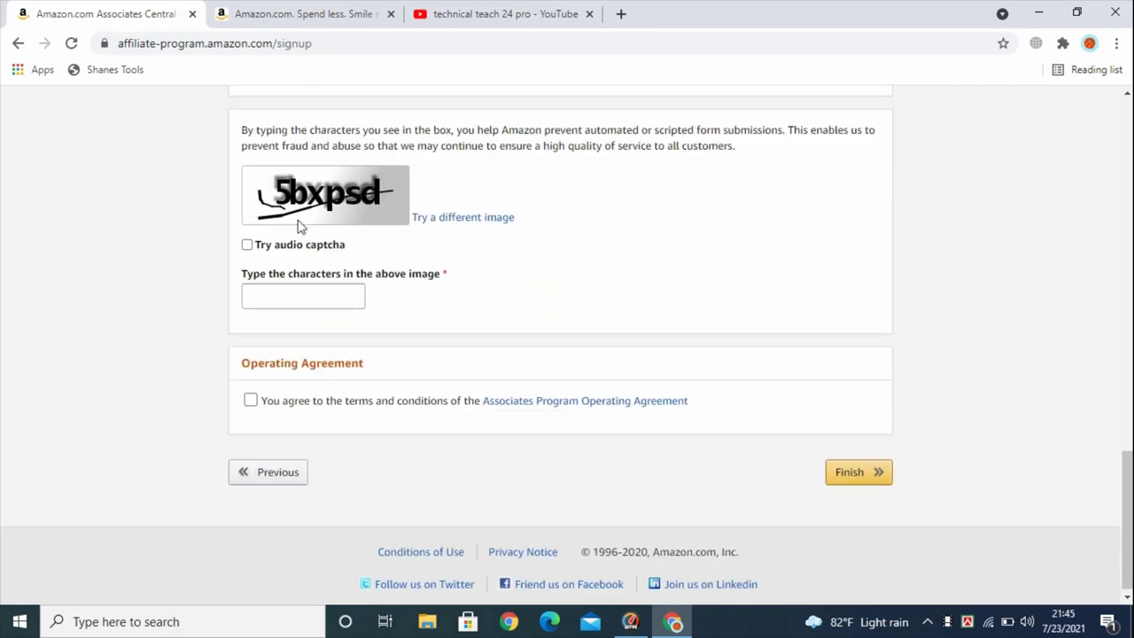
Enter the captcha characters, accept the Operating Agreement and finish the signup
{"action": "left_click", "coordinate": [284, 298]}
{"action": "type", "text": "5bxpsd"}
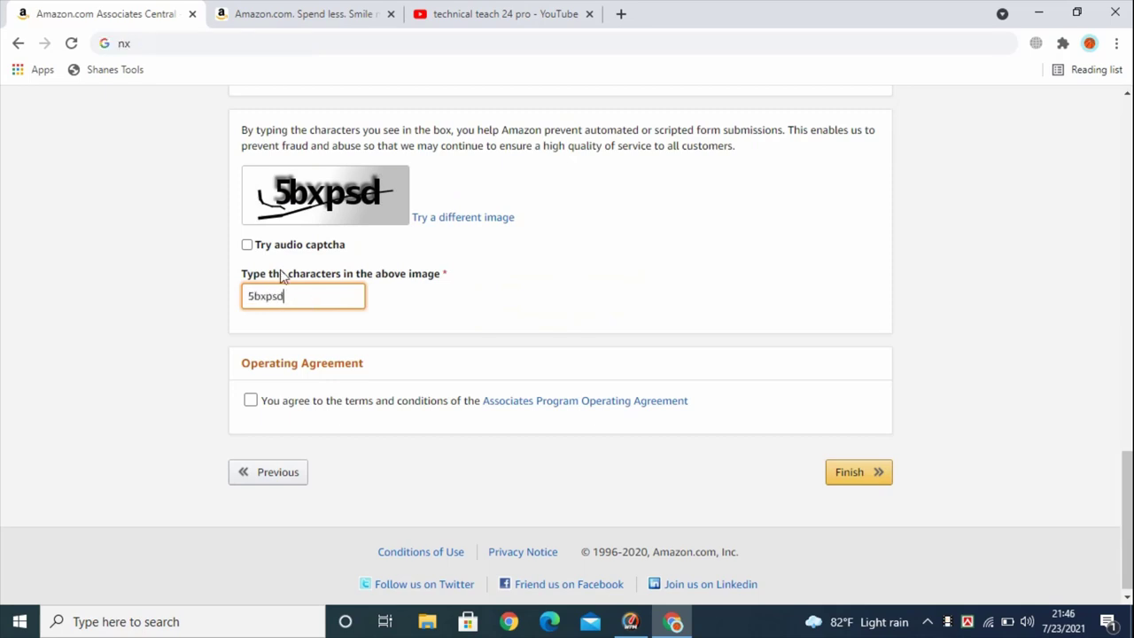
{"action": "scroll", "coordinate": [260, 415], "scroll_direction": "down", "scroll_amount": 1}
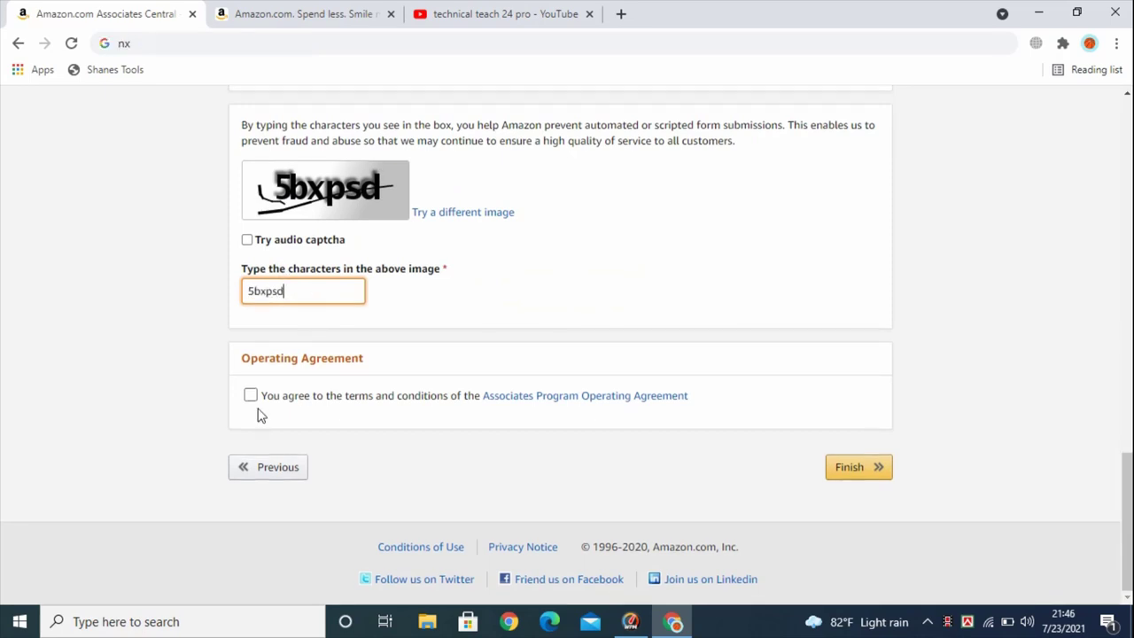
{"action": "left_click", "coordinate": [251, 396]}
{"action": "left_click", "coordinate": [843, 468]}
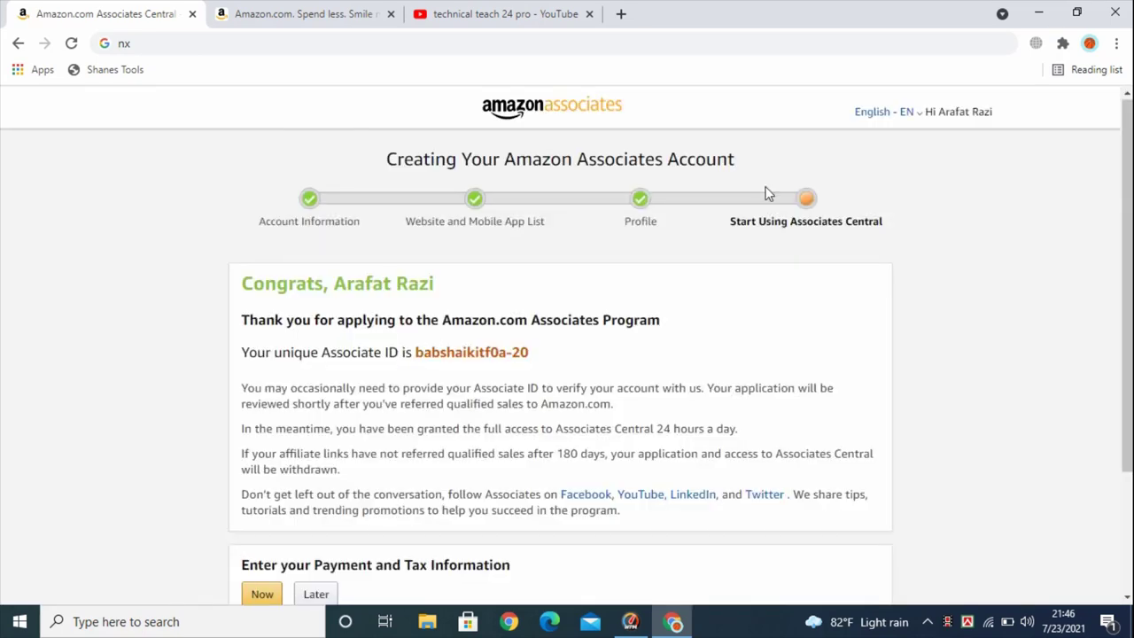
Highlight the Associate ID and its full sentence, then clear the selection
{"action": "scroll", "coordinate": [432, 285], "scroll_direction": "down", "scroll_amount": 1}
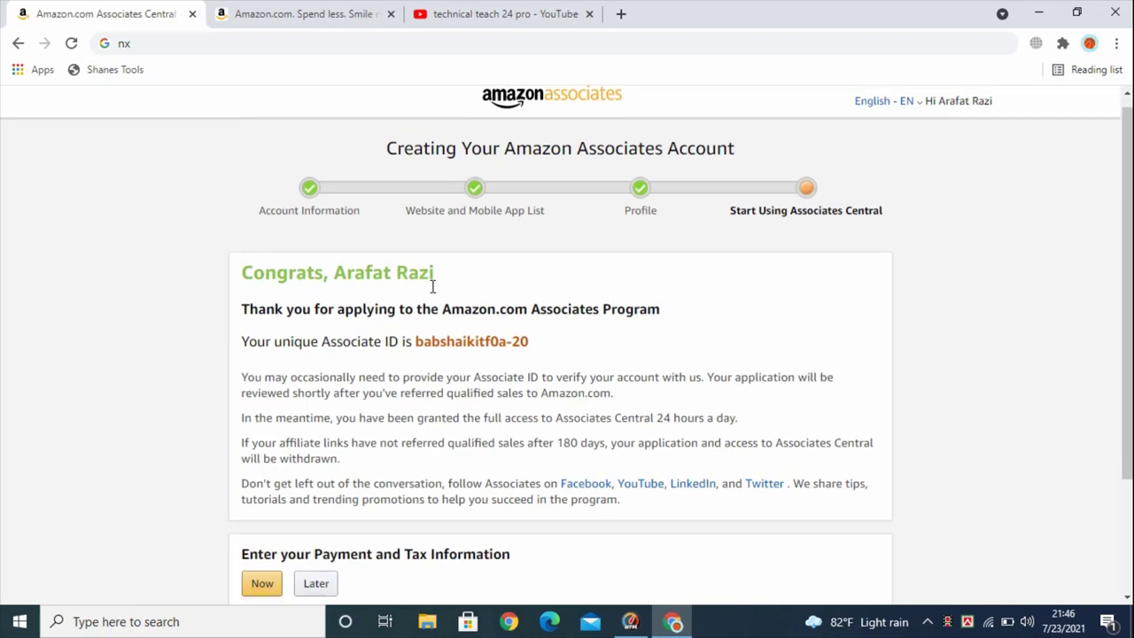
{"action": "left_click_drag", "start_coordinate": [324, 269], "coordinate": [417, 273]}
{"action": "left_click", "coordinate": [586, 269]}
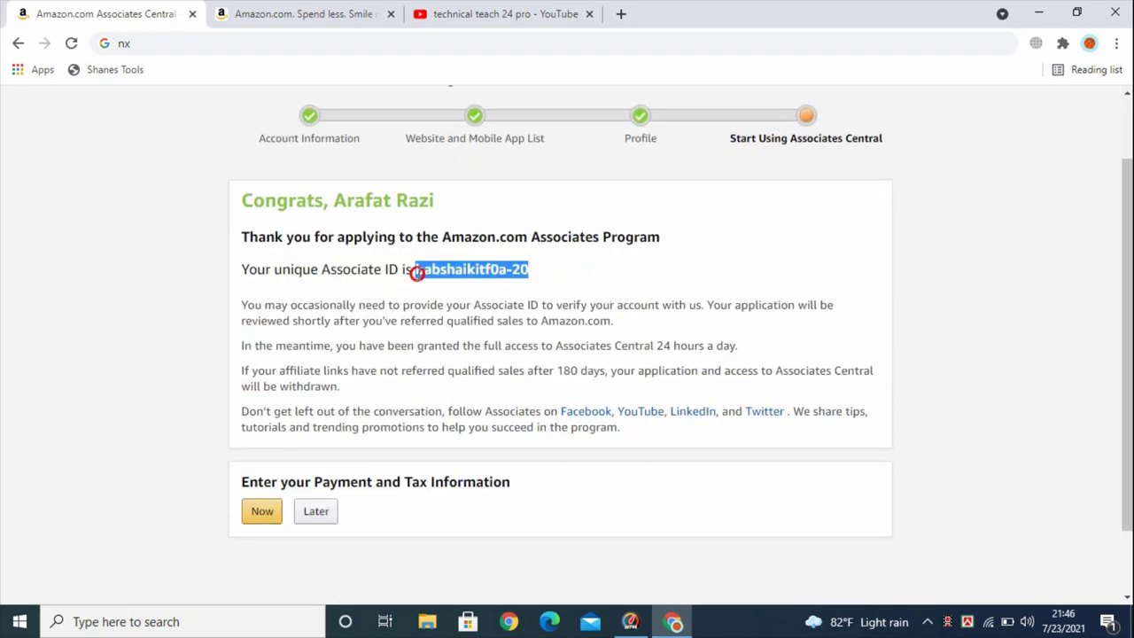
{"action": "left_click", "coordinate": [276, 267]}
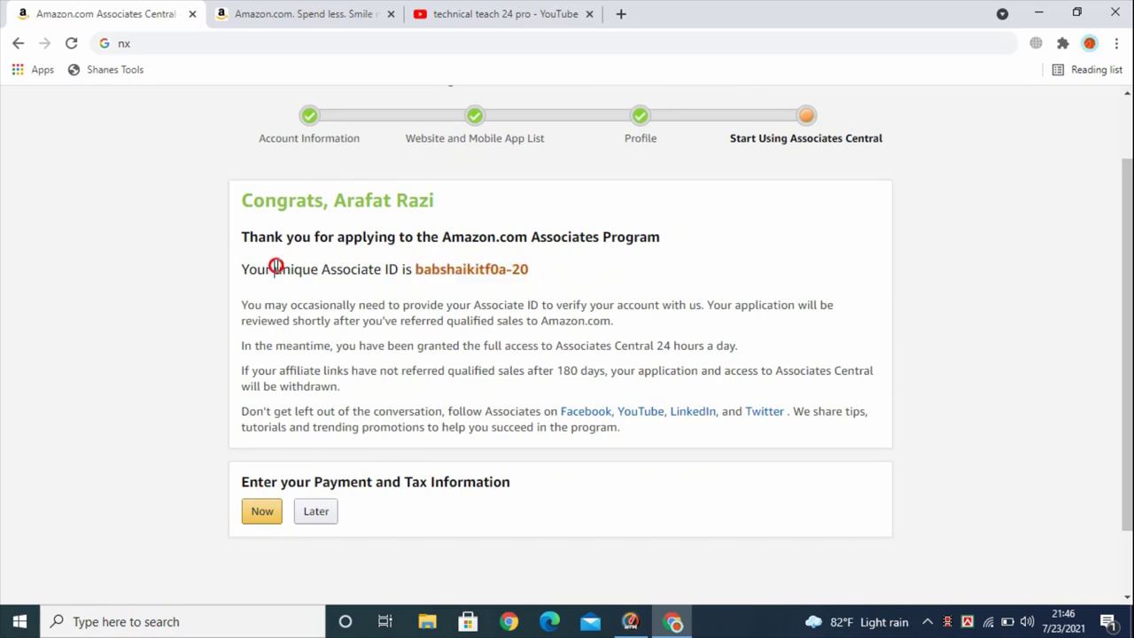
{"action": "left_click_drag", "start_coordinate": [276, 267], "coordinate": [532, 279]}
{"action": "left_click", "coordinate": [396, 248]}
{"action": "scroll", "coordinate": [402, 250], "scroll_direction": "up", "scroll_amount": 1}
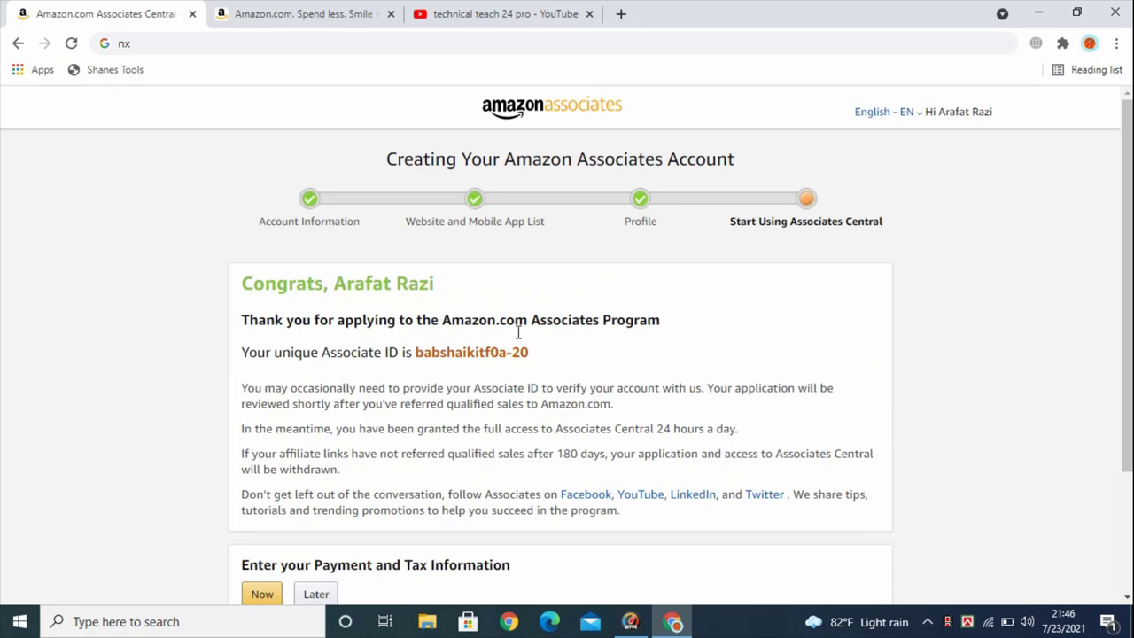
{"action": "scroll", "coordinate": [576, 350], "scroll_direction": "down", "scroll_amount": 1}
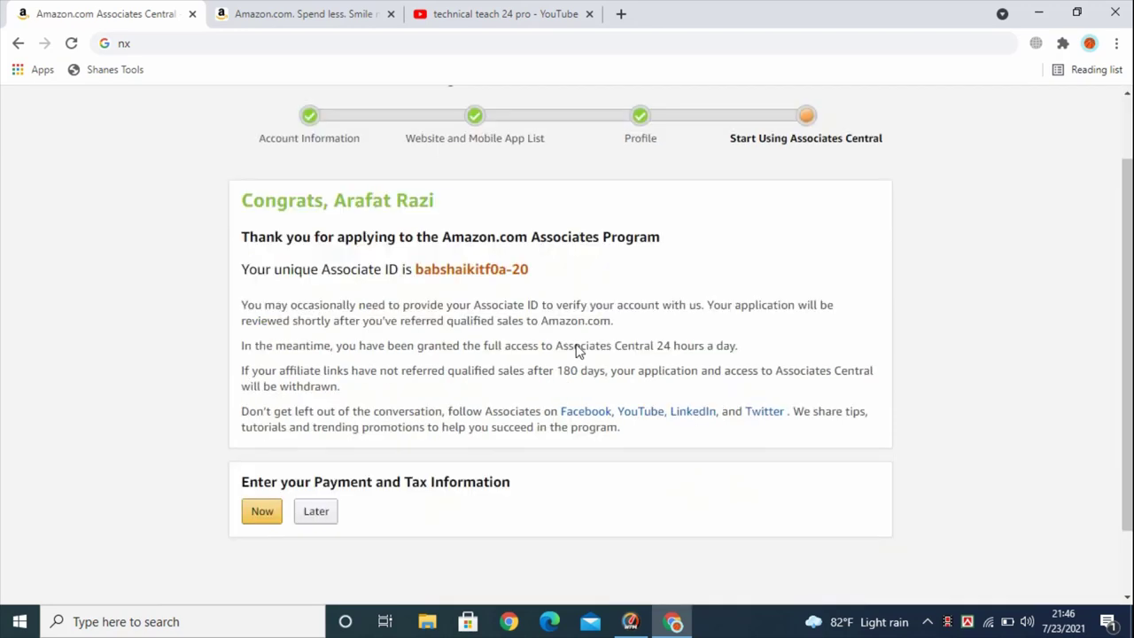
{"action": "scroll", "coordinate": [576, 350], "scroll_direction": "down", "scroll_amount": 1}
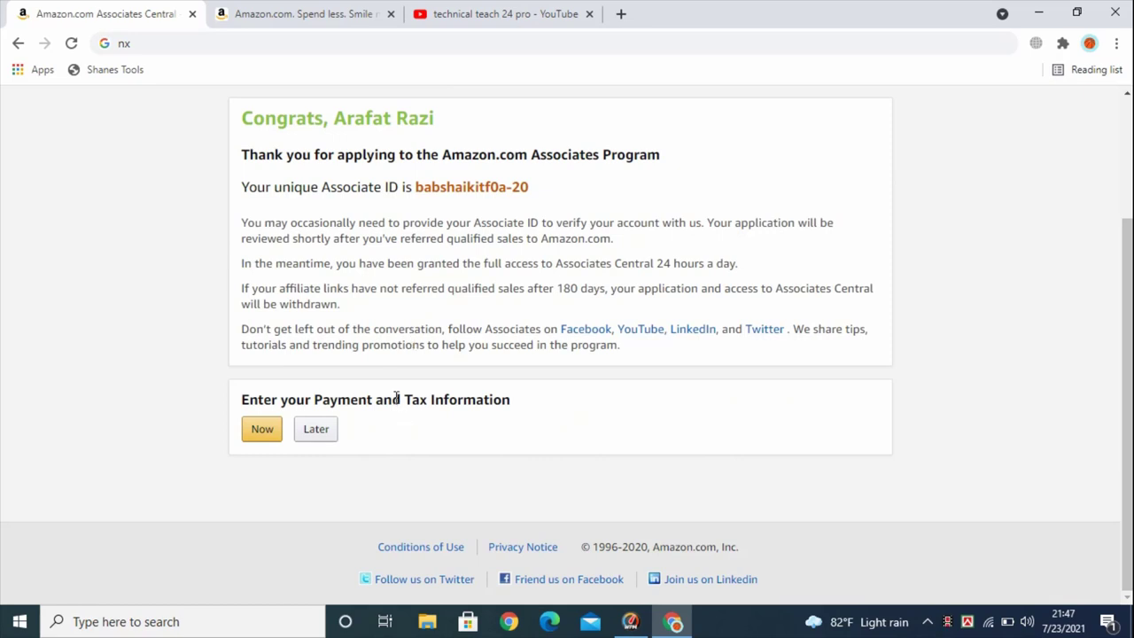
Highlight parts of the Payment and Tax Information heading, then deselect
{"action": "left_click_drag", "start_coordinate": [396, 400], "coordinate": [270, 395]}
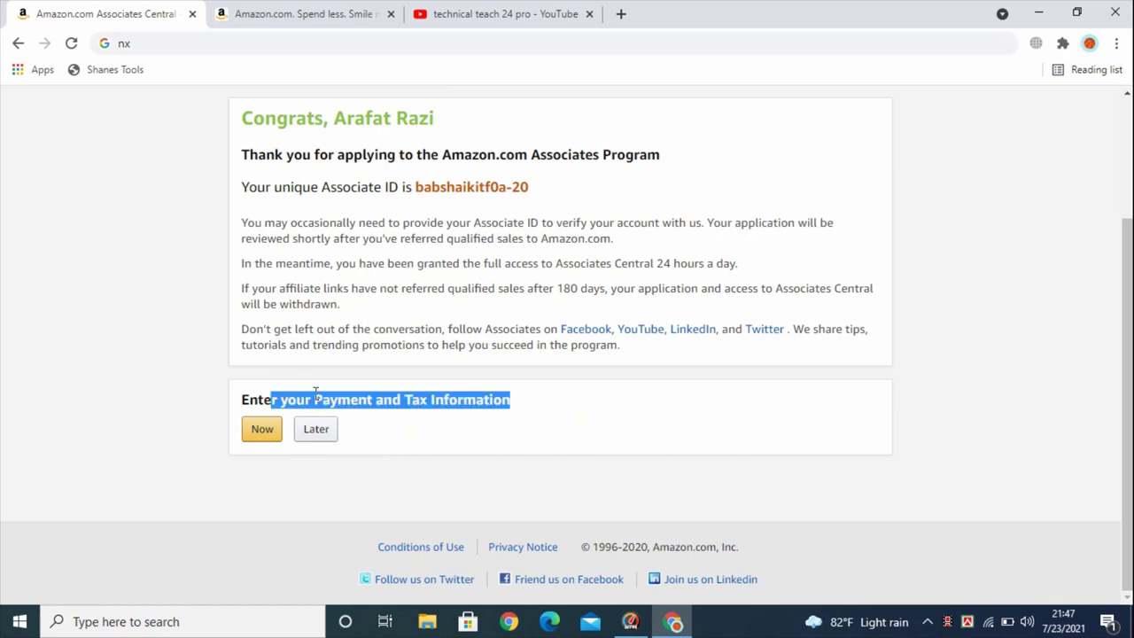
{"action": "left_click", "coordinate": [404, 403]}
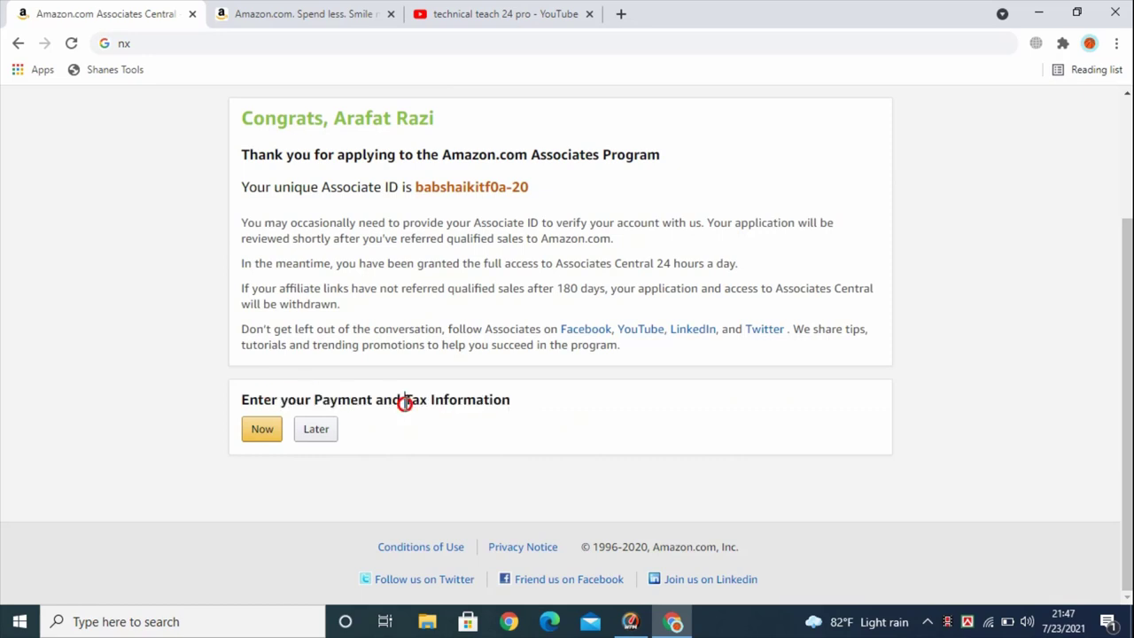
{"action": "left_click_drag", "start_coordinate": [404, 403], "coordinate": [443, 401]}
{"action": "left_click", "coordinate": [404, 403]}
Open a new blank tab, then return to the Associates congratulations page
{"action": "left_click", "coordinate": [624, 16]}
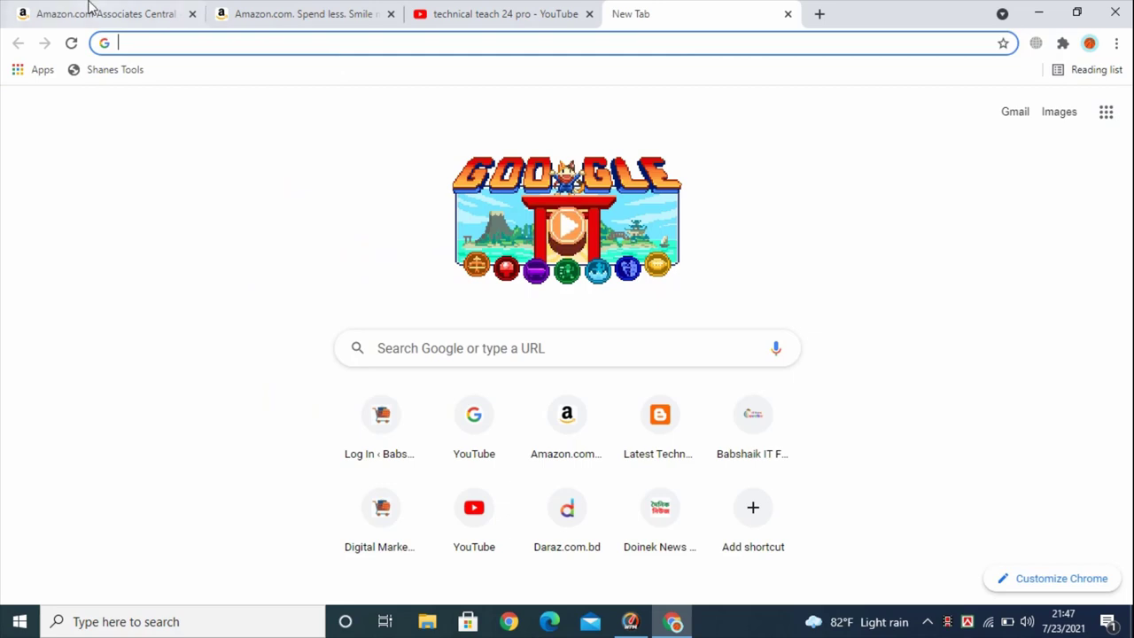
{"action": "left_click", "coordinate": [284, 7]}
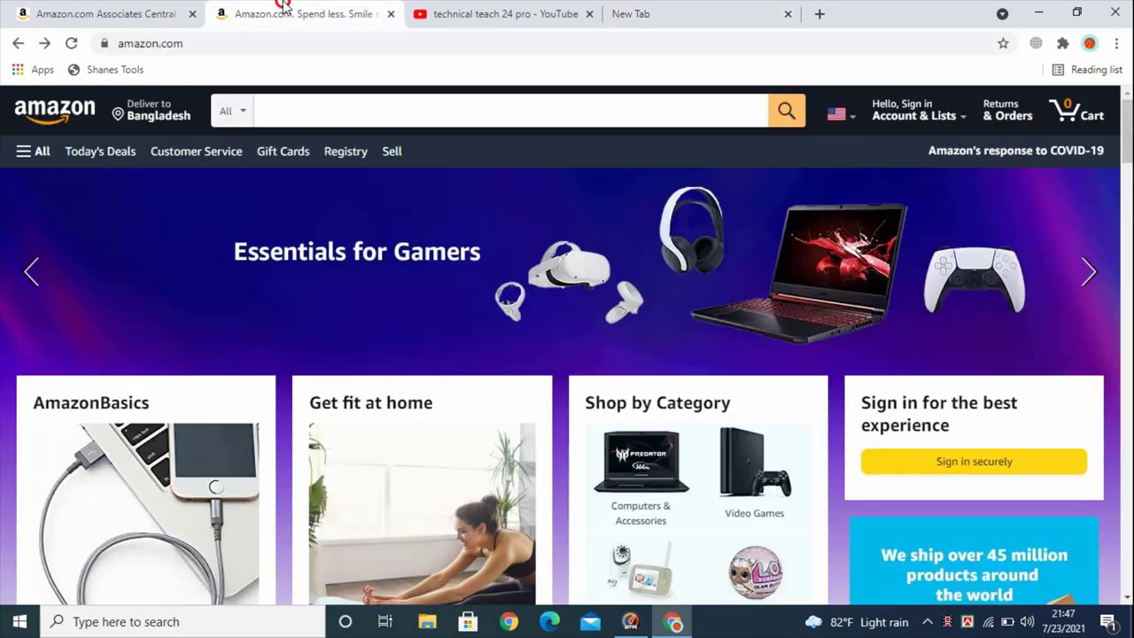
{"action": "key", "text": "ctrl+shift+Tab"}
Select the whole Payment and Tax Information heading again and clear the highlight
{"action": "left_click", "coordinate": [404, 400]}
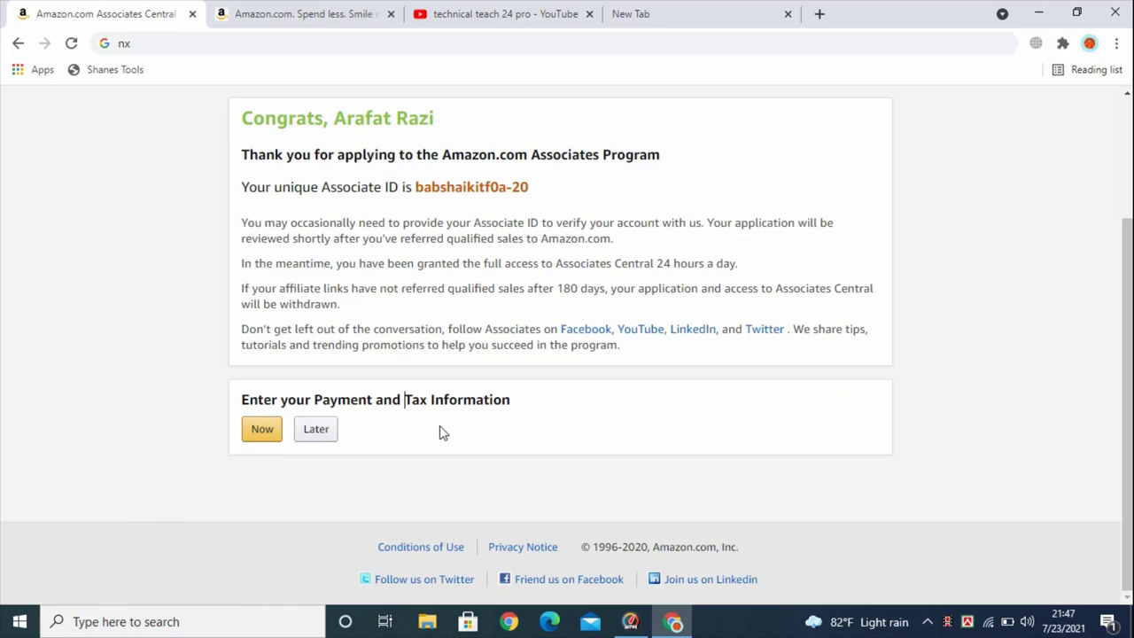
{"action": "mouse_move", "coordinate": [245, 399]}
{"action": "left_mouse_down"}
{"action": "mouse_move", "coordinate": [514, 410]}
{"action": "mouse_move", "coordinate": [242, 406]}
{"action": "left_mouse_up"}
{"action": "left_click", "coordinate": [509, 400]}
{"action": "left_click", "coordinate": [245, 406]}
{"action": "left_click_drag", "start_coordinate": [245, 405], "coordinate": [400, 401]}
{"action": "left_click", "coordinate": [515, 401]}
{"action": "left_click", "coordinate": [403, 401]}
Choose Later for payment and tax details and dismiss the welcome overlay with Get Started
{"action": "left_click", "coordinate": [313, 431]}
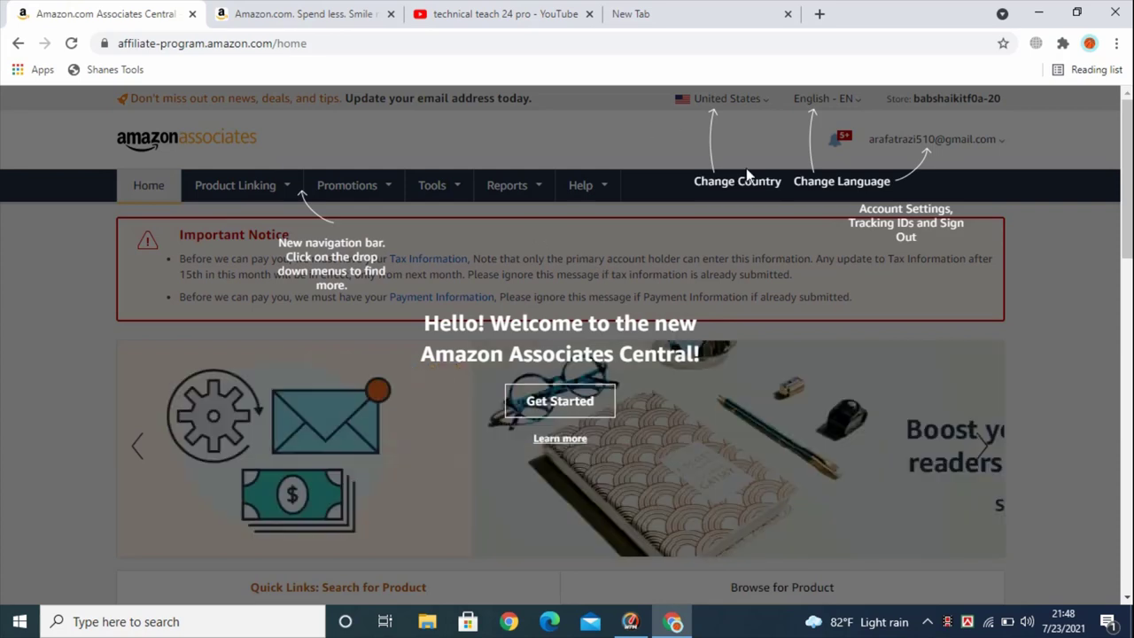
{"action": "left_click", "coordinate": [544, 411]}
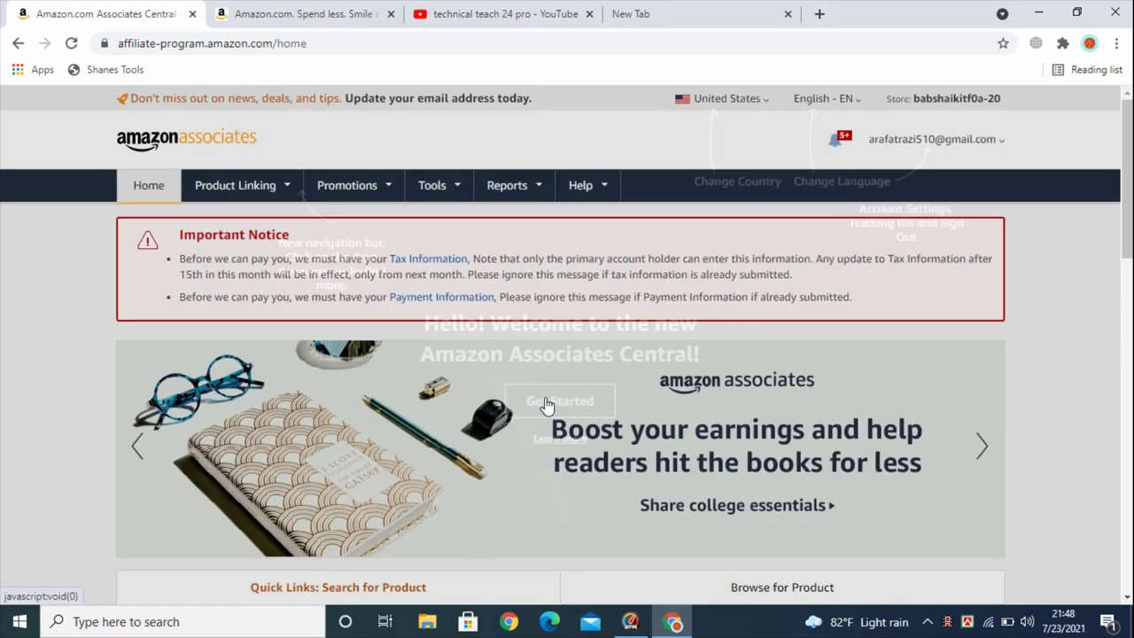
{"action": "scroll", "coordinate": [381, 217], "scroll_direction": "down", "scroll_amount": 4}
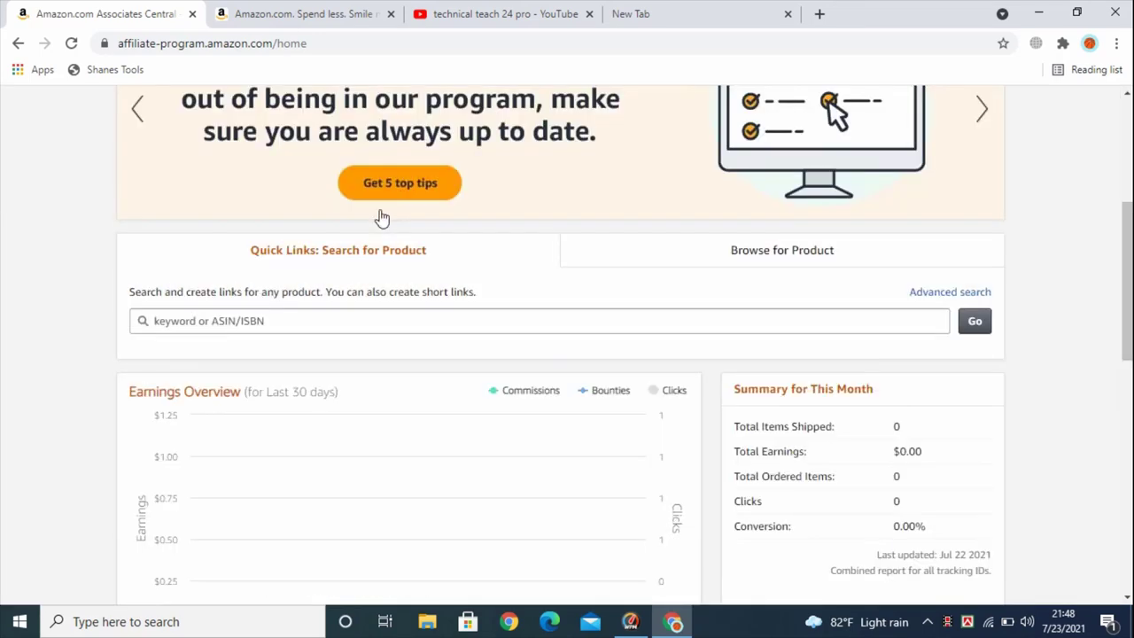
{"action": "scroll", "coordinate": [381, 219], "scroll_direction": "down", "scroll_amount": 8}
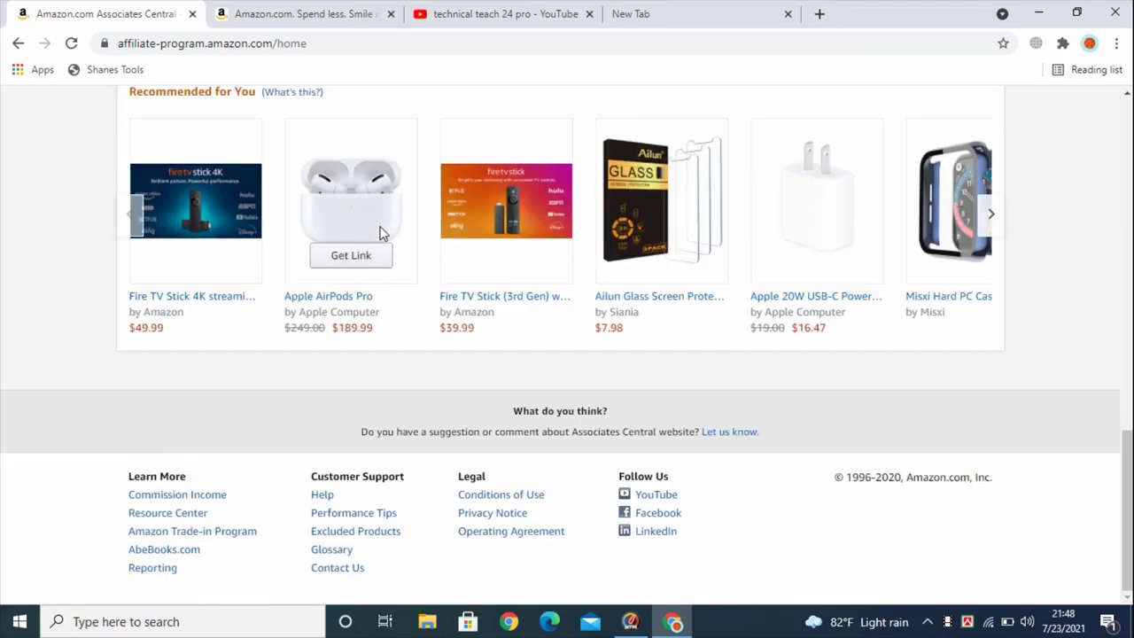
{"action": "scroll", "coordinate": [381, 221], "scroll_direction": "up", "scroll_amount": 7}
{"action": "scroll", "coordinate": [381, 233], "scroll_direction": "up", "scroll_amount": 5}
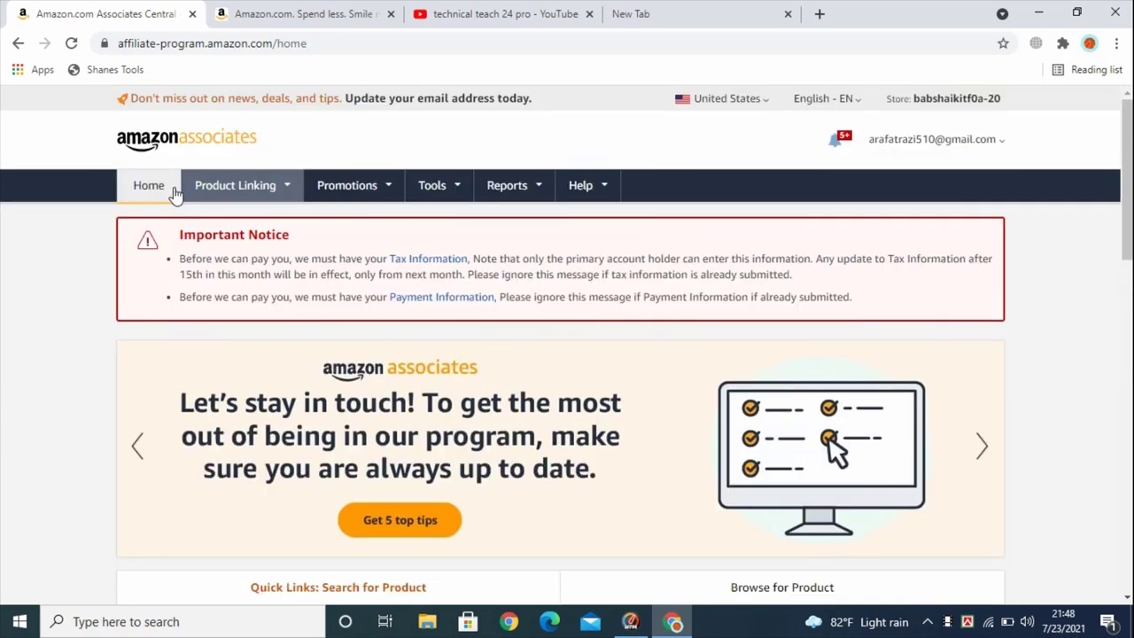
{"action": "left_click", "coordinate": [230, 193]}
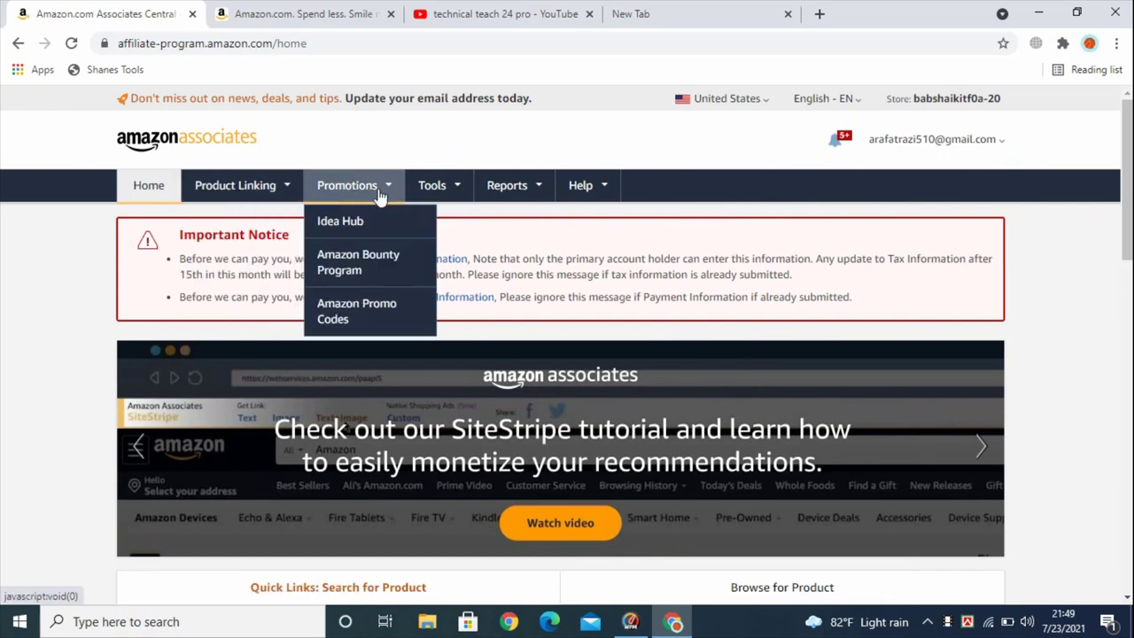
{"action": "mouse_move", "coordinate": [430, 190]}
{"action": "mouse_move", "coordinate": [501, 195]}
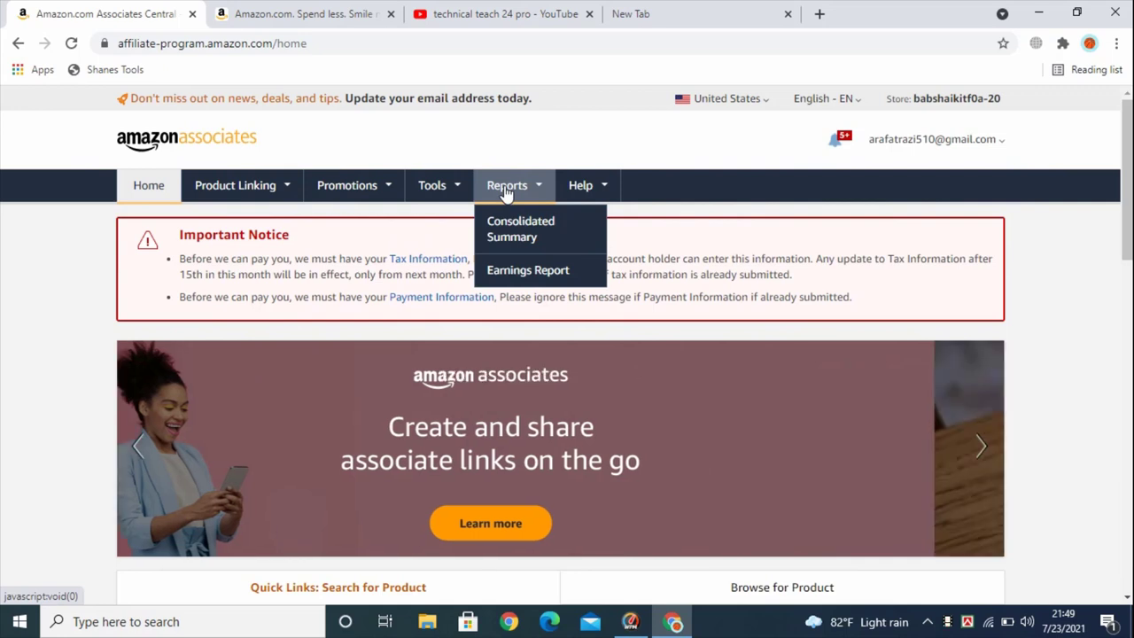
{"action": "mouse_move", "coordinate": [579, 192]}
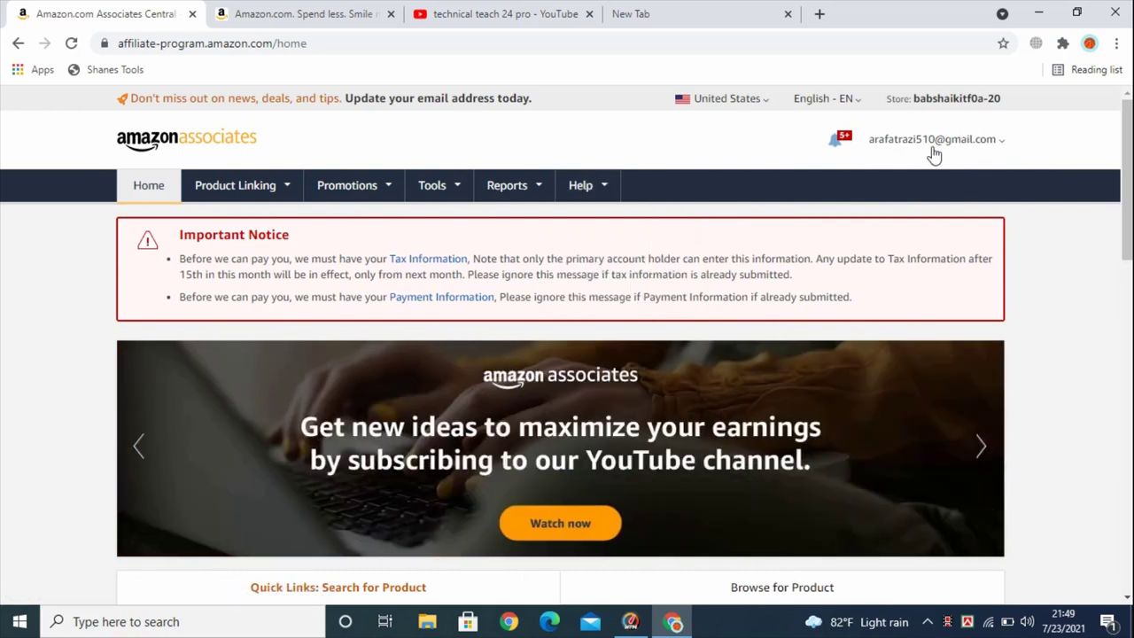
{"action": "mouse_move", "coordinate": [900, 141]}
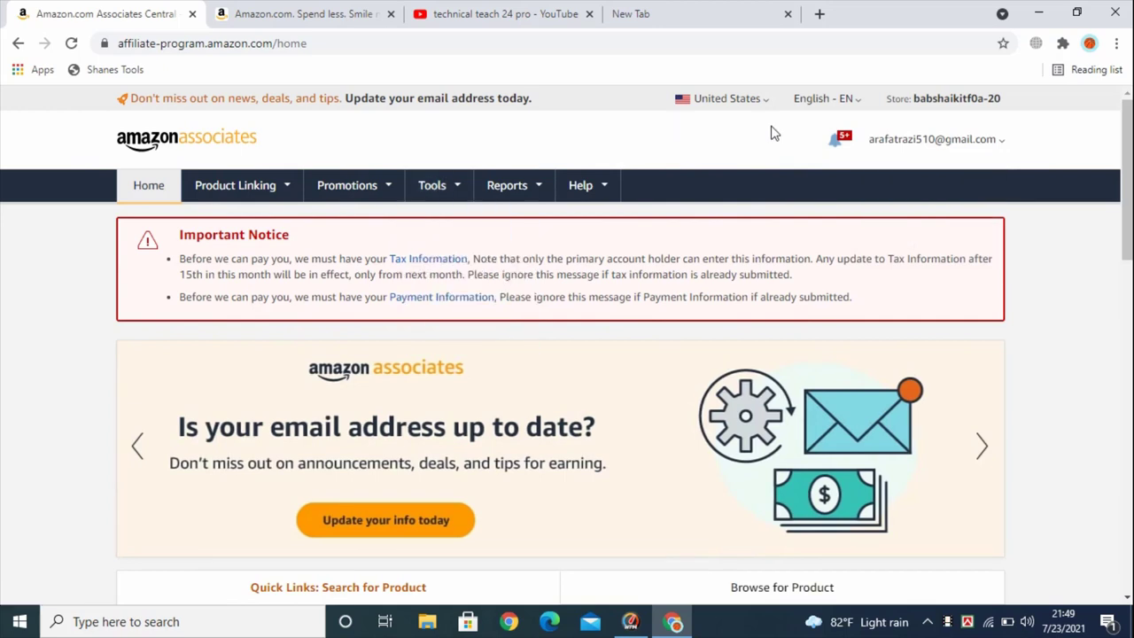
{"action": "mouse_move", "coordinate": [263, 187]}
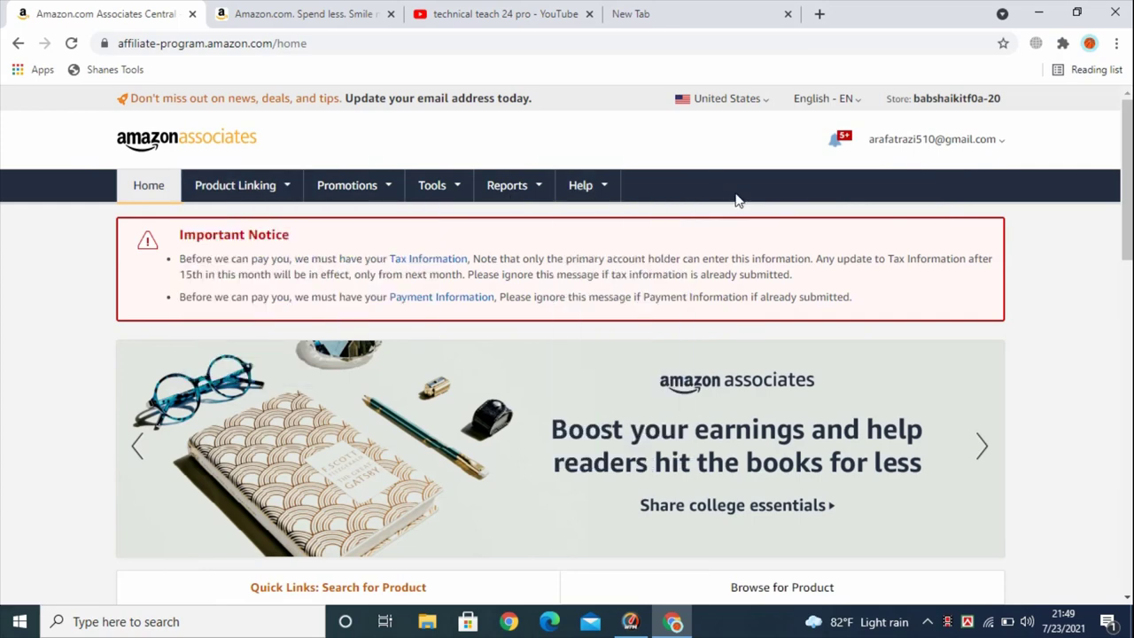
{"action": "scroll", "coordinate": [735, 200], "scroll_direction": "down", "scroll_amount": 1}
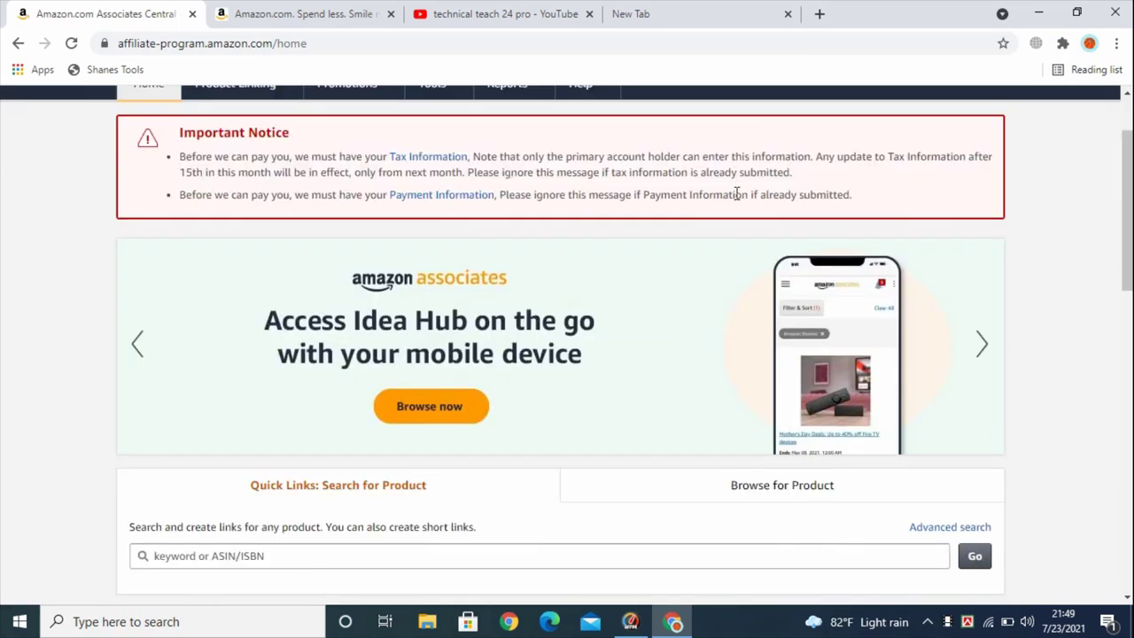
{"action": "scroll", "coordinate": [736, 193], "scroll_direction": "up", "scroll_amount": 2}
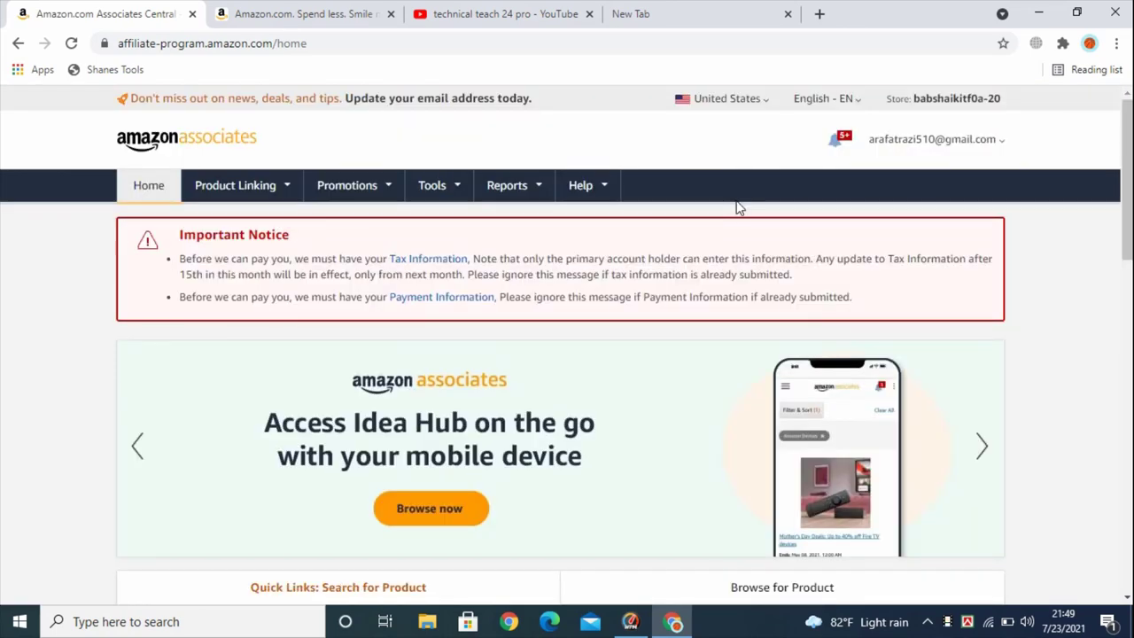
{"action": "scroll", "coordinate": [737, 206], "scroll_direction": "down", "scroll_amount": 5}
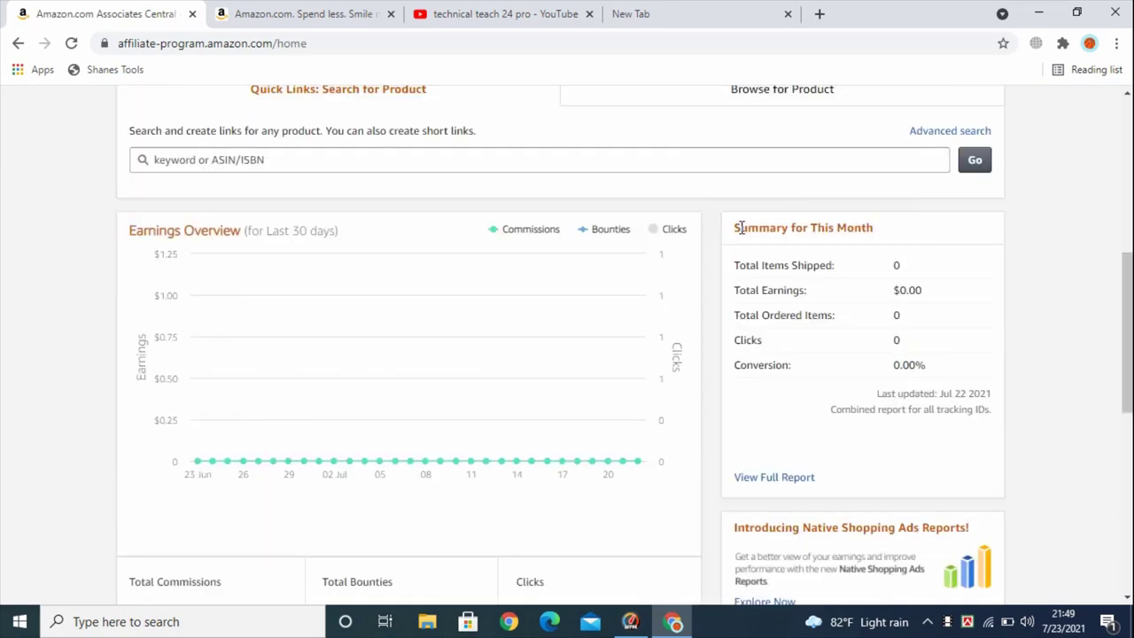
{"action": "scroll", "coordinate": [740, 229], "scroll_direction": "down", "scroll_amount": 3}
{"action": "scroll", "coordinate": [724, 243], "scroll_direction": "up", "scroll_amount": 4}
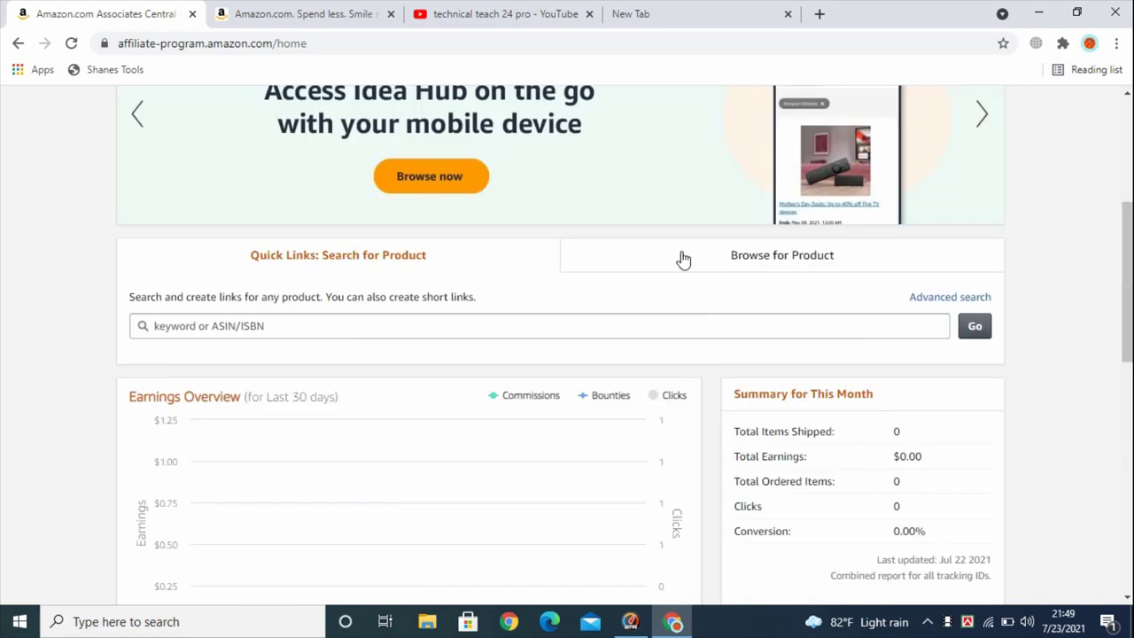
{"action": "left_click", "coordinate": [180, 326]}
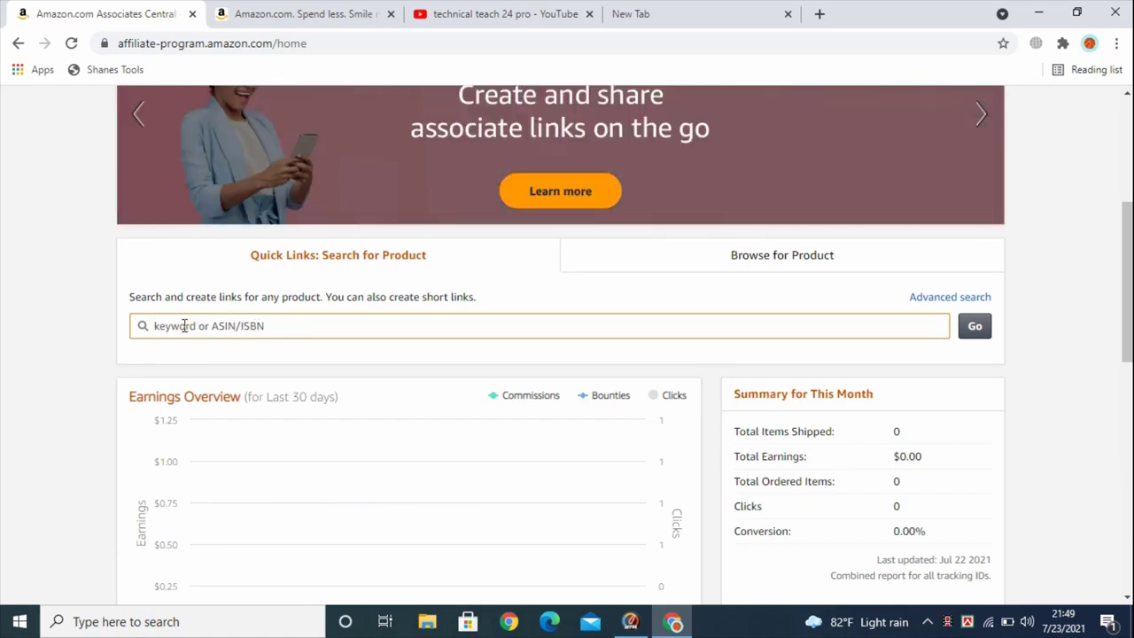
{"action": "scroll", "coordinate": [521, 367], "scroll_direction": "down", "scroll_amount": 2}
{"action": "scroll", "coordinate": [521, 367], "scroll_direction": "down", "scroll_amount": 2}
{"action": "scroll", "coordinate": [499, 344], "scroll_direction": "up", "scroll_amount": 2}
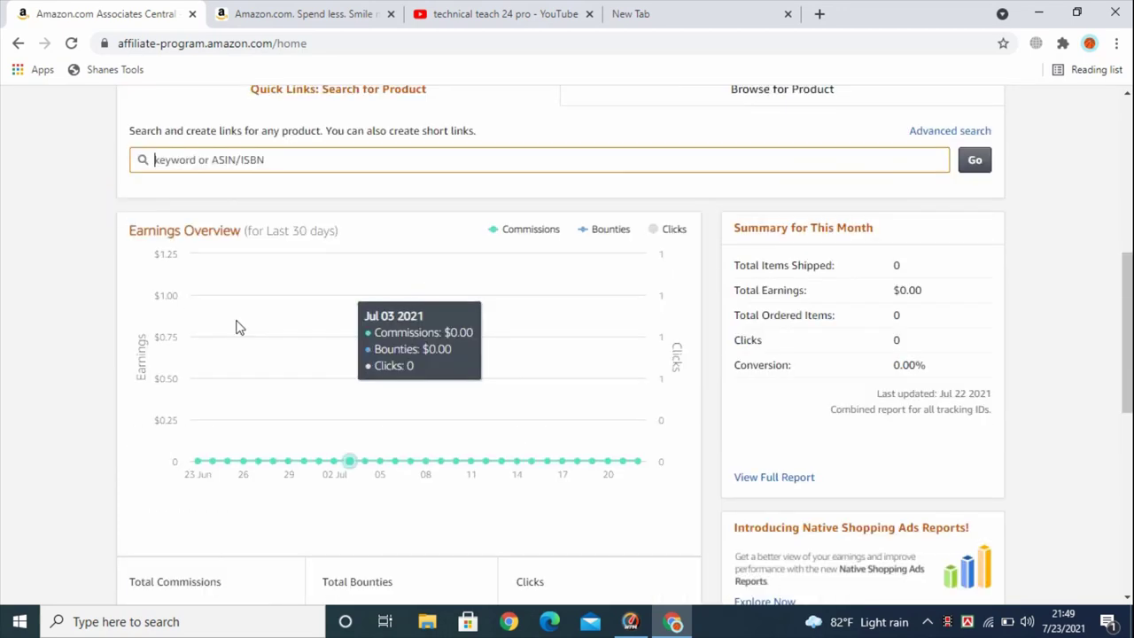
{"action": "scroll", "coordinate": [255, 280], "scroll_direction": "down", "scroll_amount": 1}
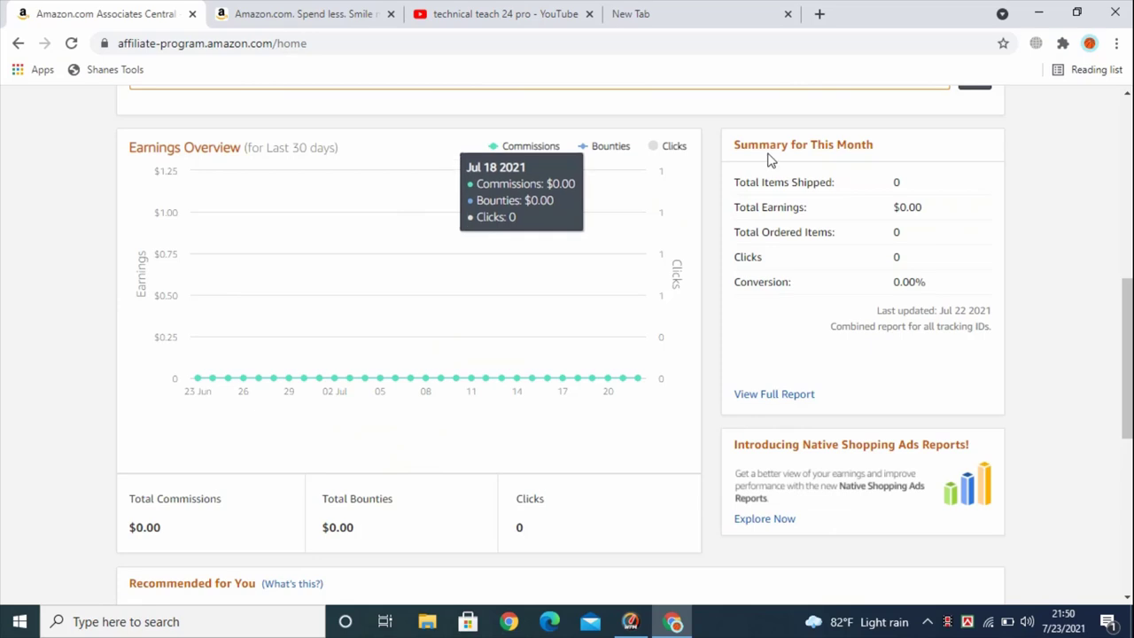
{"action": "scroll", "coordinate": [906, 325], "scroll_direction": "down", "scroll_amount": 4}
{"action": "mouse_move", "coordinate": [161, 354]}
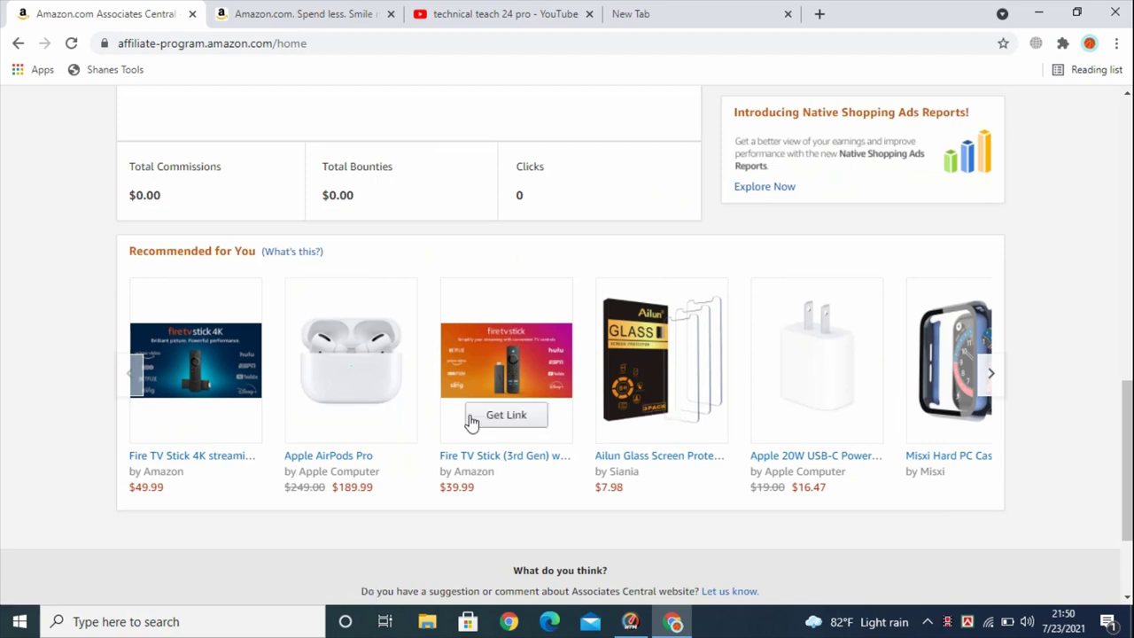
{"action": "mouse_move", "coordinate": [834, 375]}
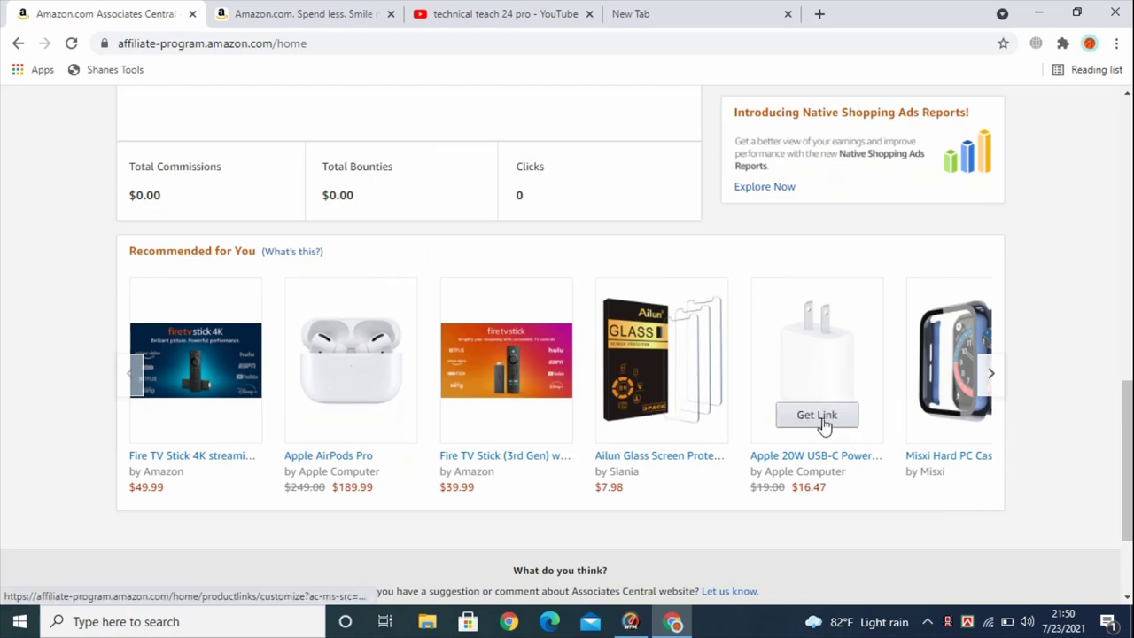
{"action": "scroll", "coordinate": [398, 383], "scroll_direction": "up", "scroll_amount": 8}
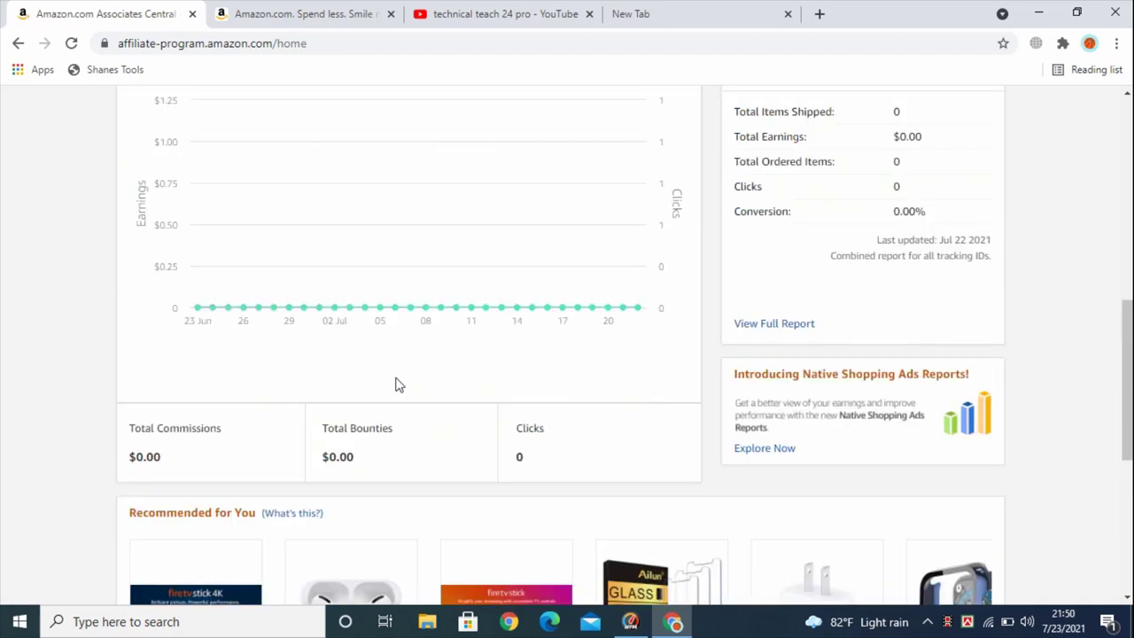
{"action": "scroll", "coordinate": [397, 378], "scroll_direction": "down", "scroll_amount": 1}
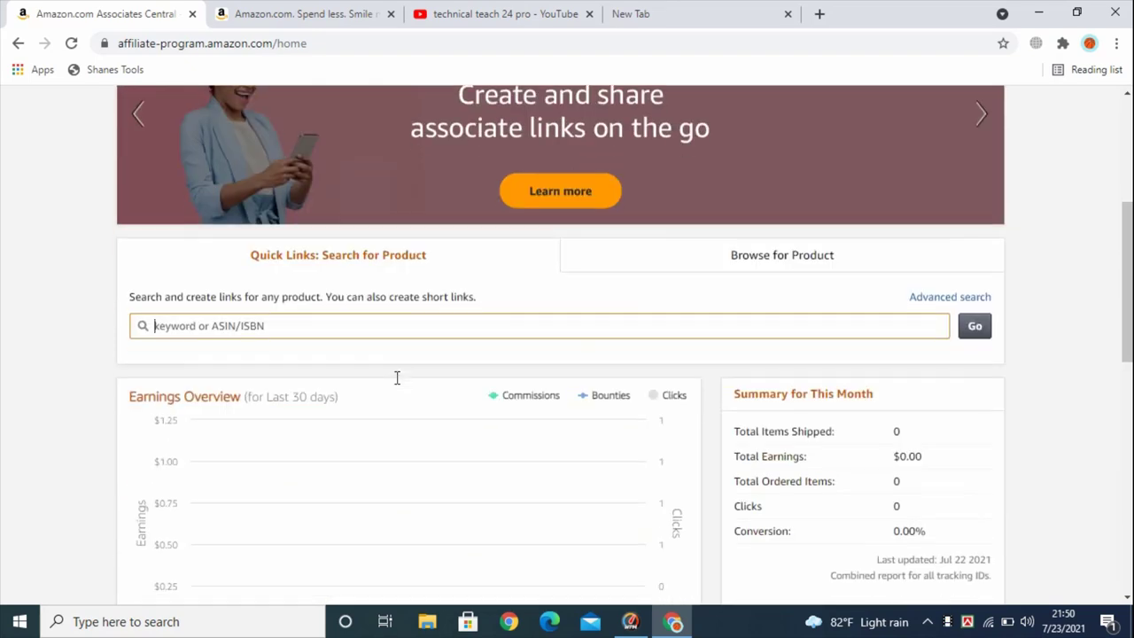
Search Quick Links for 'DSLR Camera' and browse the 8,969 results
{"action": "left_click", "coordinate": [207, 326]}
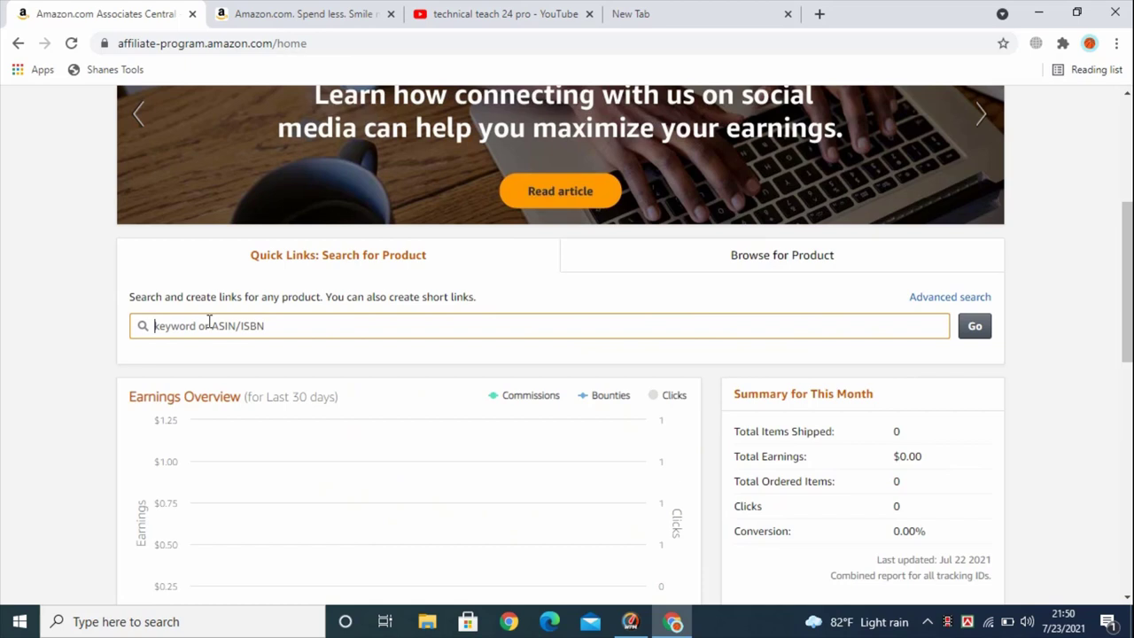
{"action": "type", "text": "DSL"}
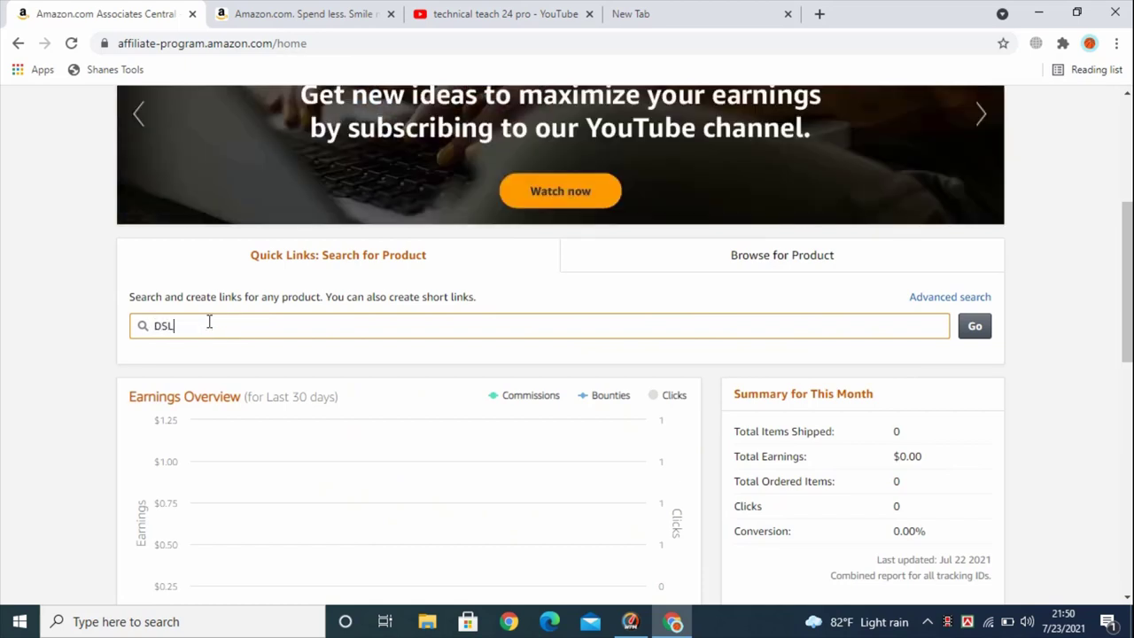
{"action": "type", "text": "R Camera"}
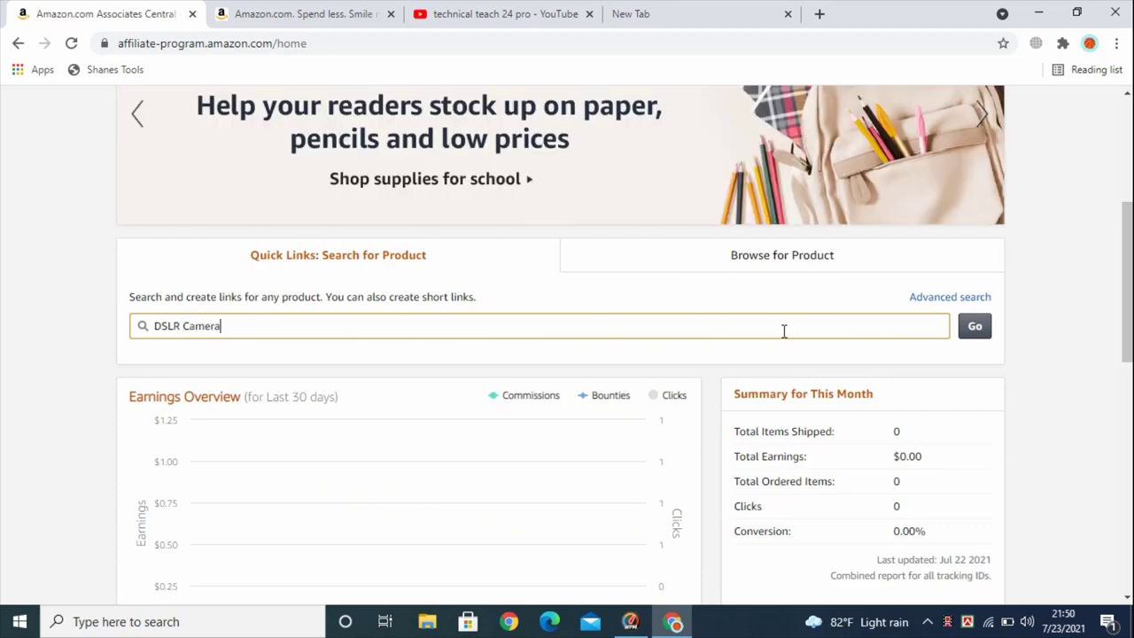
{"action": "left_click", "coordinate": [975, 326]}
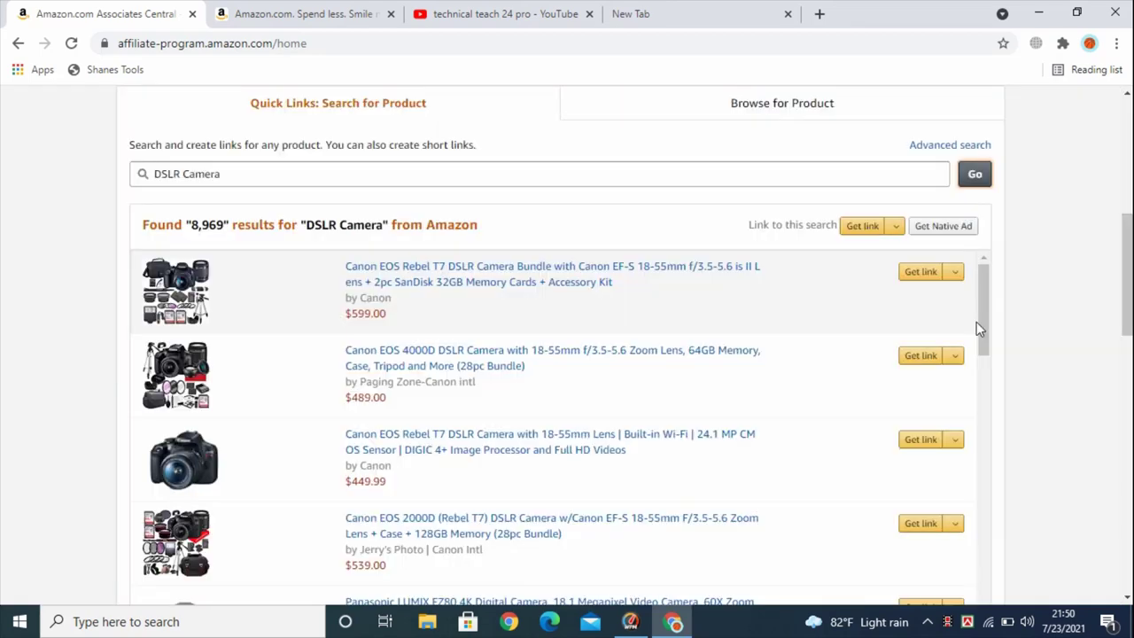
{"action": "scroll", "coordinate": [347, 332], "scroll_direction": "down", "scroll_amount": 3}
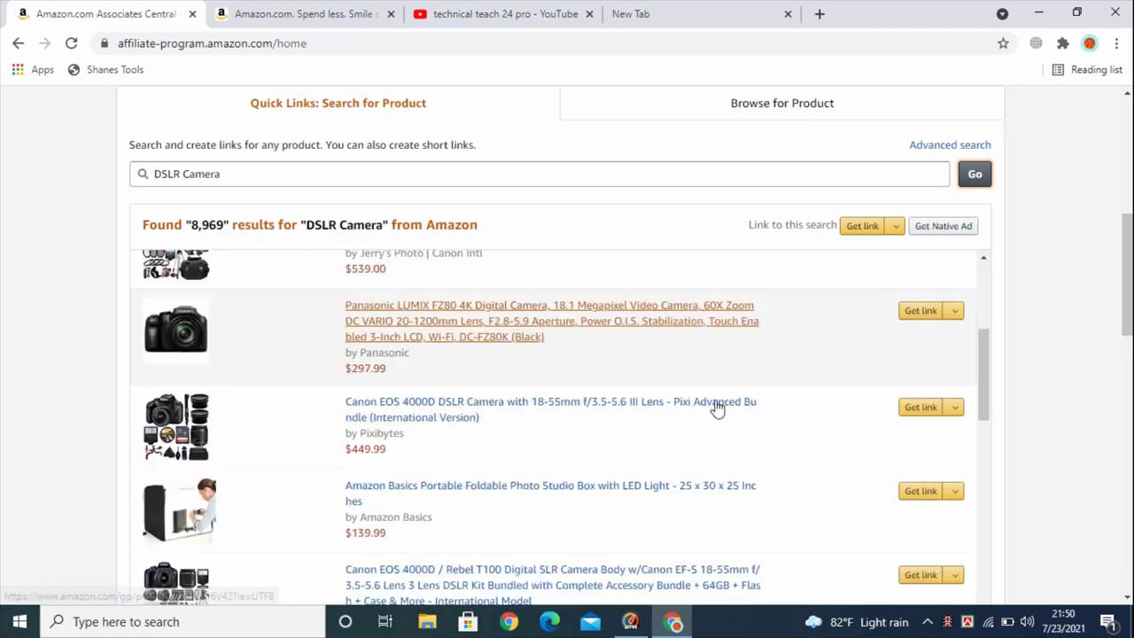
{"action": "scroll", "coordinate": [718, 408], "scroll_direction": "up", "scroll_amount": 3}
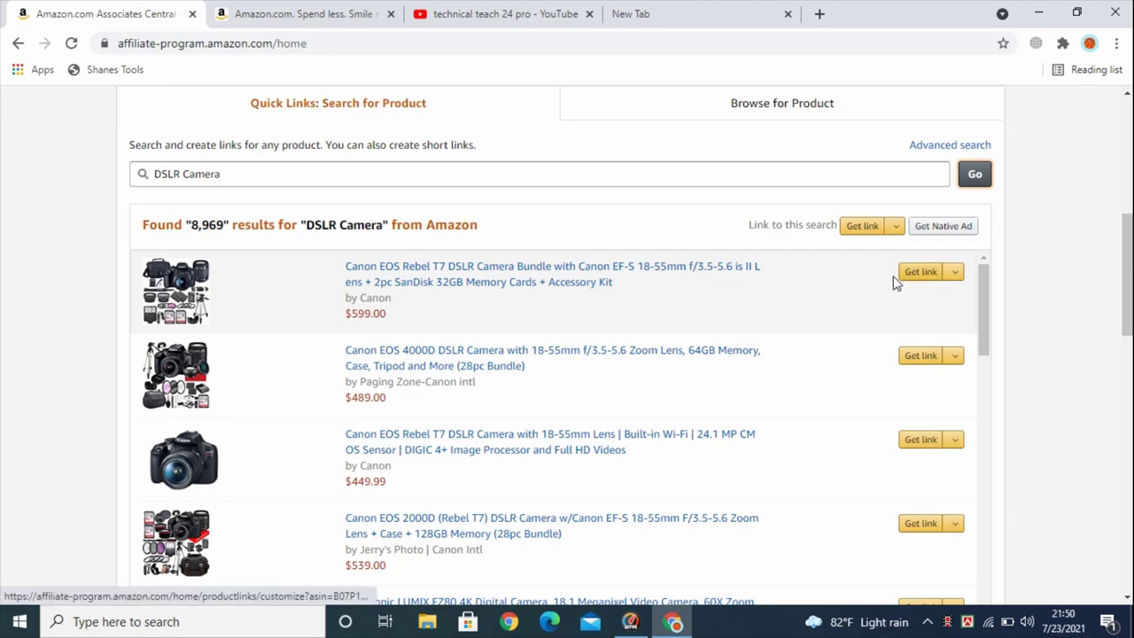
Open Get link for the Canon EOS Rebel T7 bundle
{"action": "left_click", "coordinate": [931, 274]}
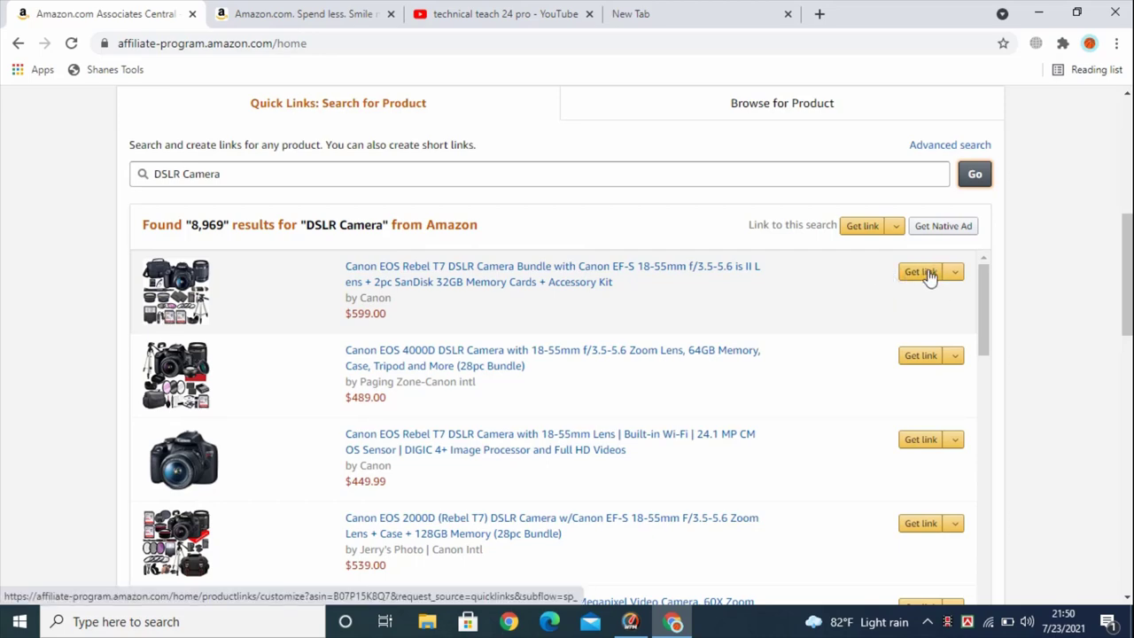
{"action": "scroll", "coordinate": [954, 281], "scroll_direction": "down", "scroll_amount": 2}
{"action": "scroll", "coordinate": [954, 280], "scroll_direction": "down", "scroll_amount": 3}
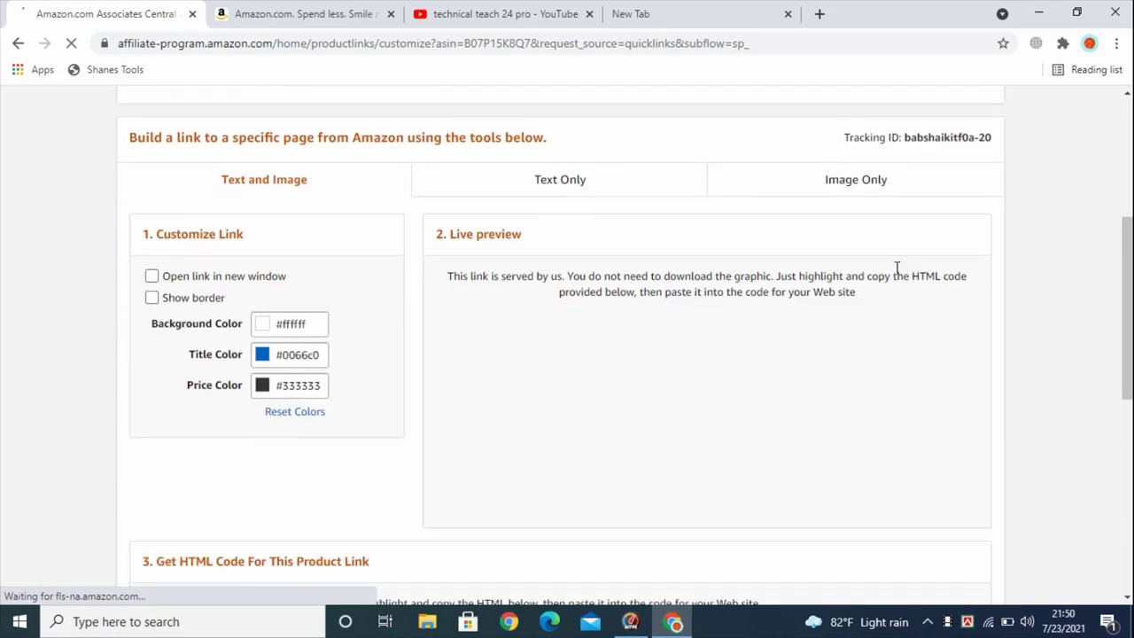
{"action": "scroll", "coordinate": [676, 233], "scroll_direction": "down", "scroll_amount": 2}
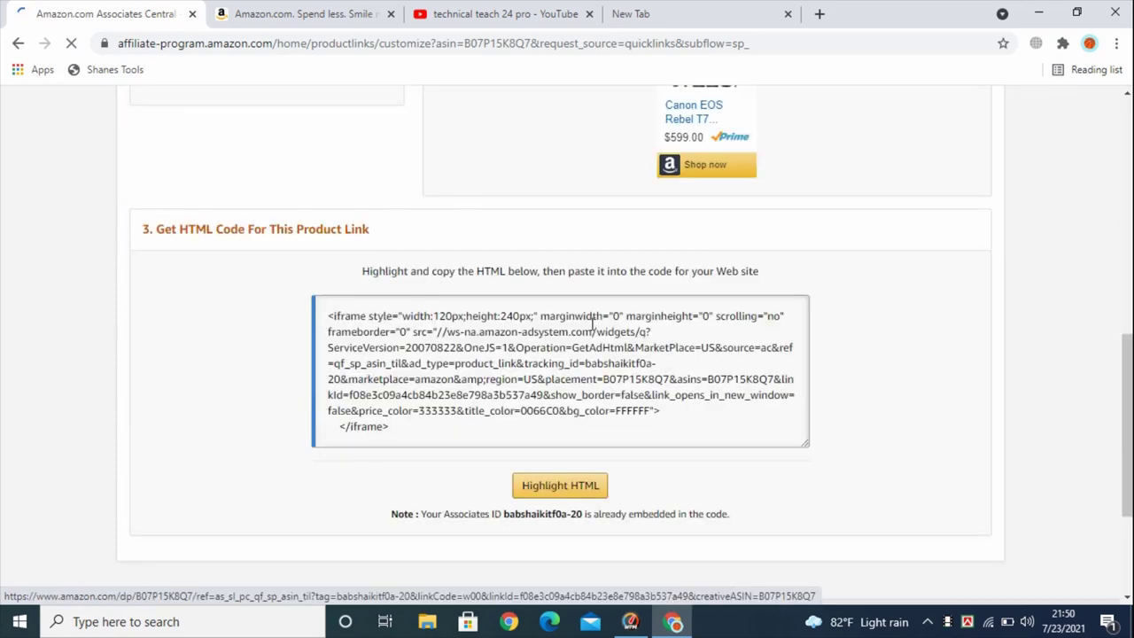
{"action": "scroll", "coordinate": [591, 354], "scroll_direction": "down", "scroll_amount": 2}
{"action": "scroll", "coordinate": [590, 372], "scroll_direction": "up", "scroll_amount": 6}
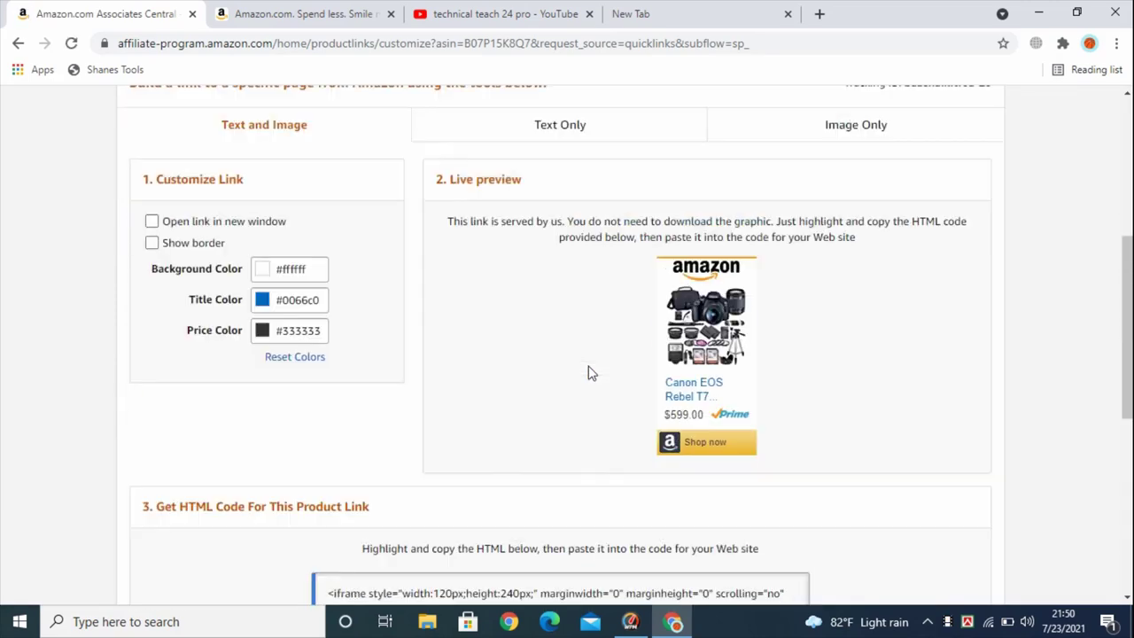
{"action": "scroll", "coordinate": [634, 377], "scroll_direction": "down", "scroll_amount": 1}
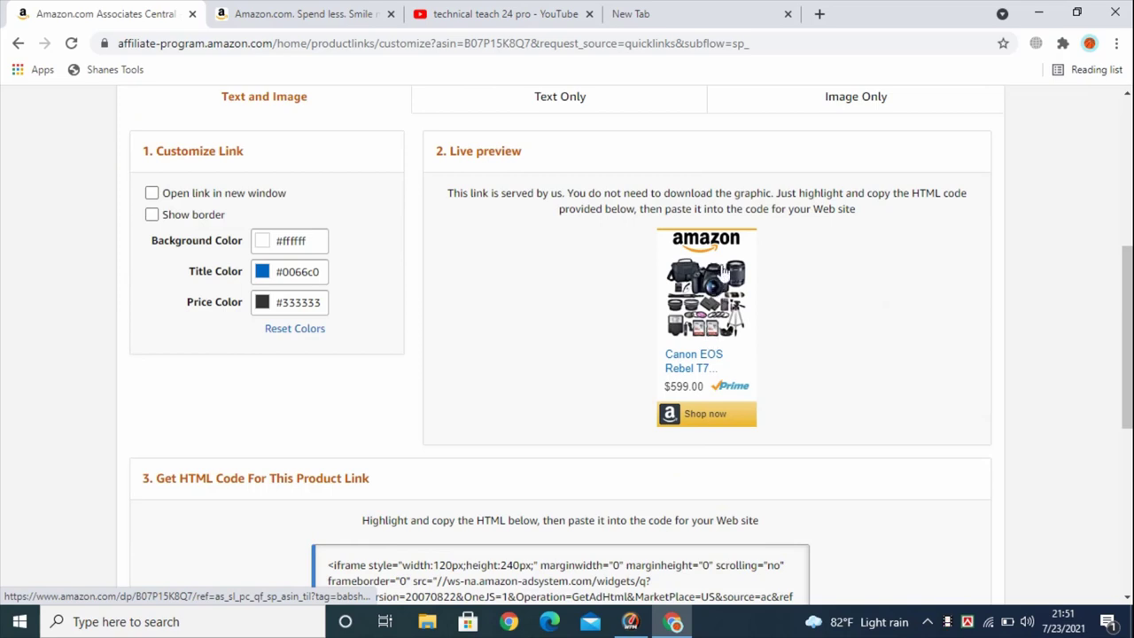
{"action": "scroll", "coordinate": [705, 355], "scroll_direction": "down", "scroll_amount": 2}
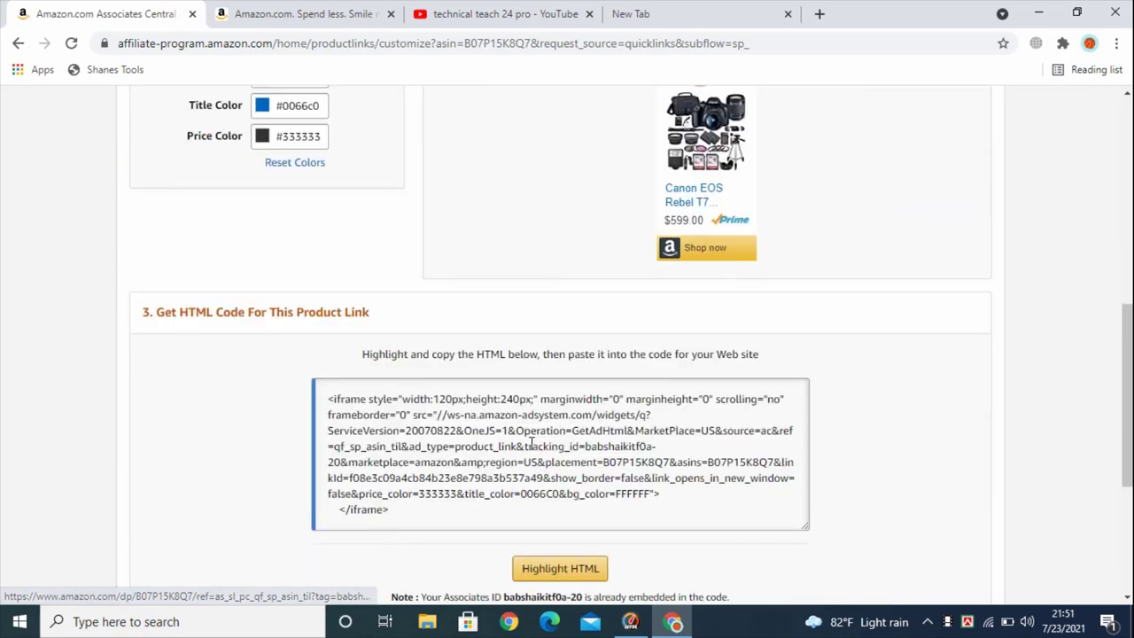
Select the full Text and Image iframe HTML code
{"action": "left_click_drag", "start_coordinate": [522, 504], "coordinate": [326, 399]}
{"action": "scroll", "coordinate": [486, 433], "scroll_direction": "up", "scroll_amount": 1}
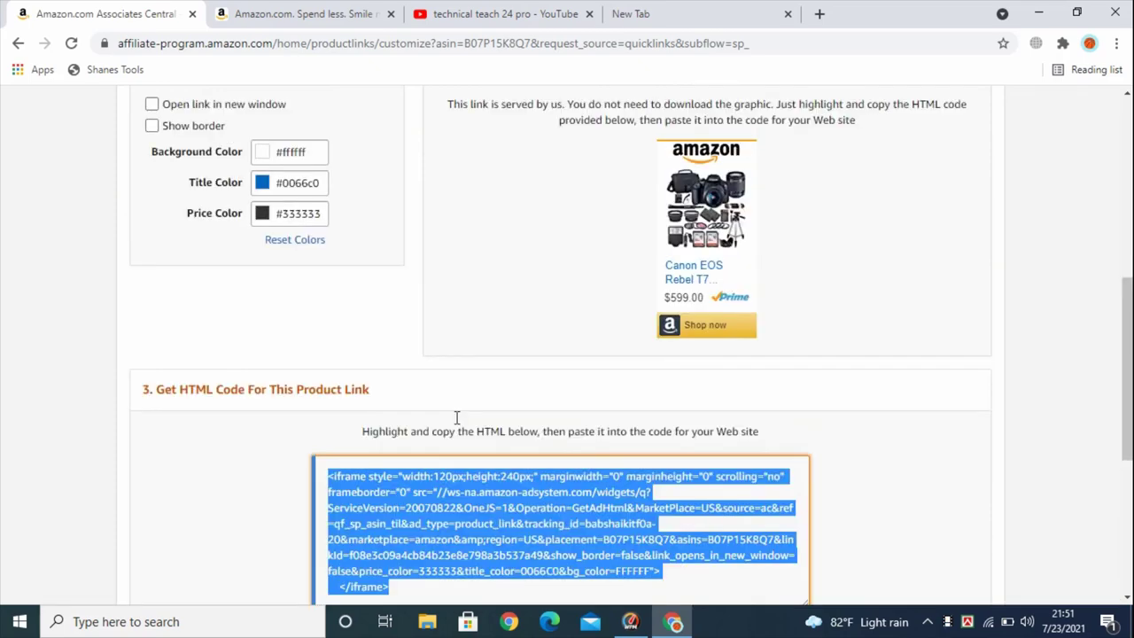
{"action": "scroll", "coordinate": [714, 364], "scroll_direction": "up", "scroll_amount": 2}
{"action": "scroll", "coordinate": [718, 355], "scroll_direction": "down", "scroll_amount": 2}
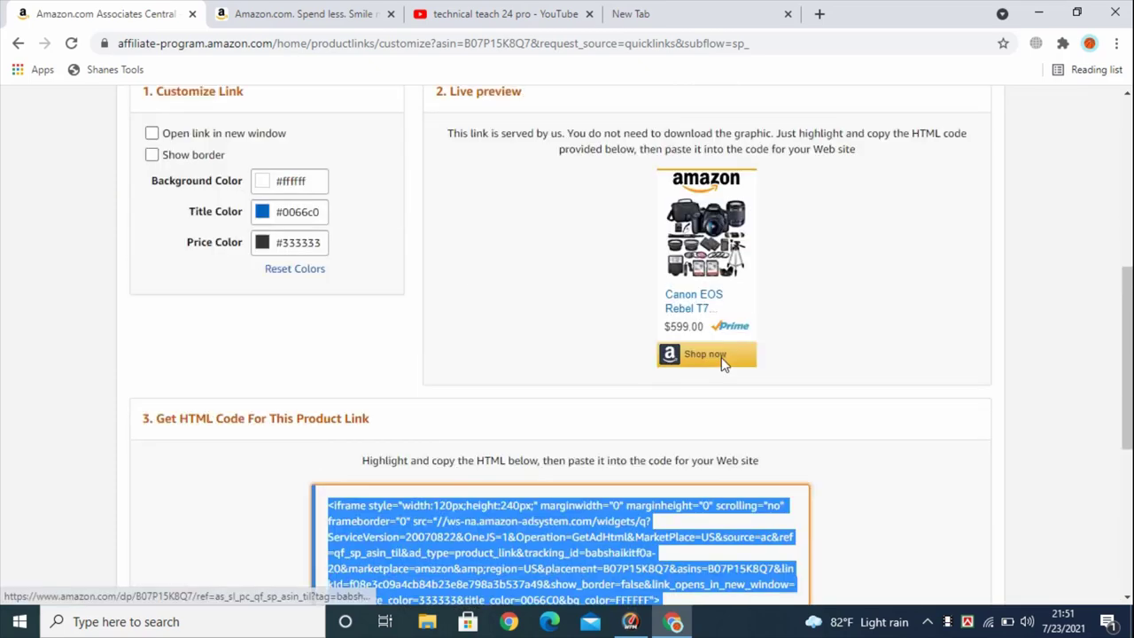
{"action": "scroll", "coordinate": [718, 372], "scroll_direction": "up", "scroll_amount": 2}
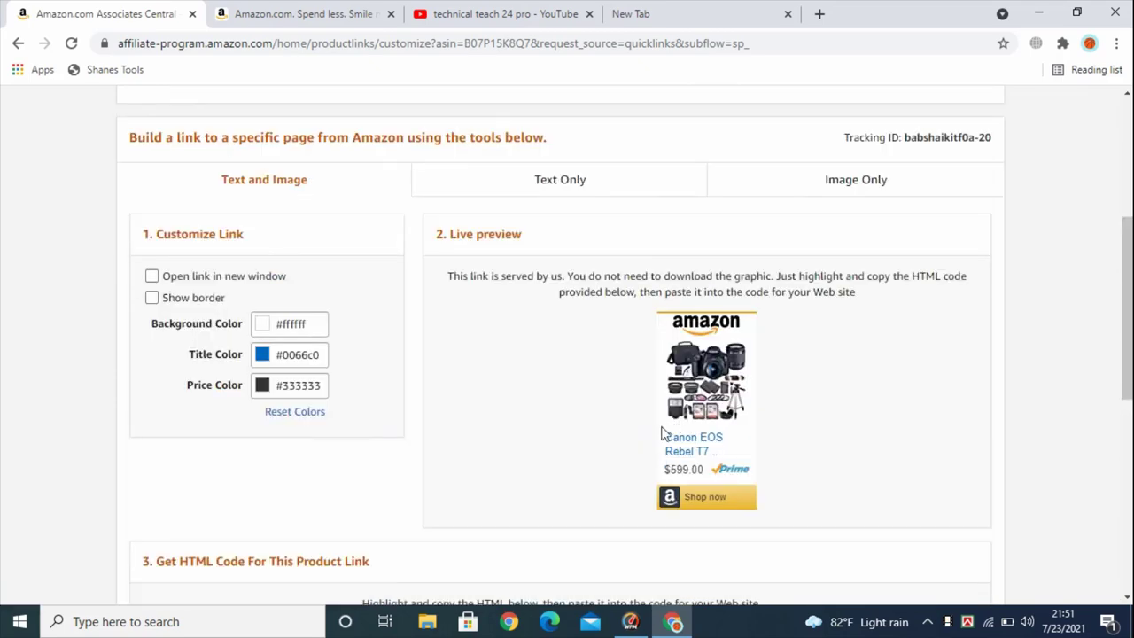
Switch to a Text Only link and compare the HTML, standard URL and short link formats
{"action": "left_click", "coordinate": [552, 180]}
{"action": "scroll", "coordinate": [551, 184], "scroll_direction": "down", "scroll_amount": 1}
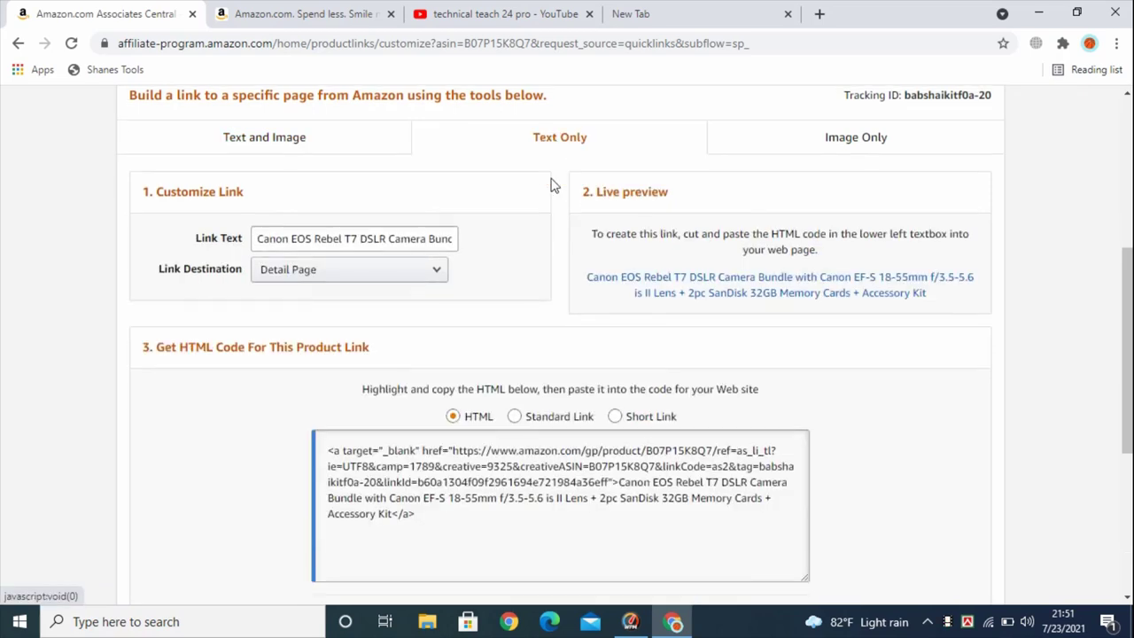
{"action": "scroll", "coordinate": [433, 401], "scroll_direction": "down", "scroll_amount": 1}
{"action": "left_click", "coordinate": [325, 330]}
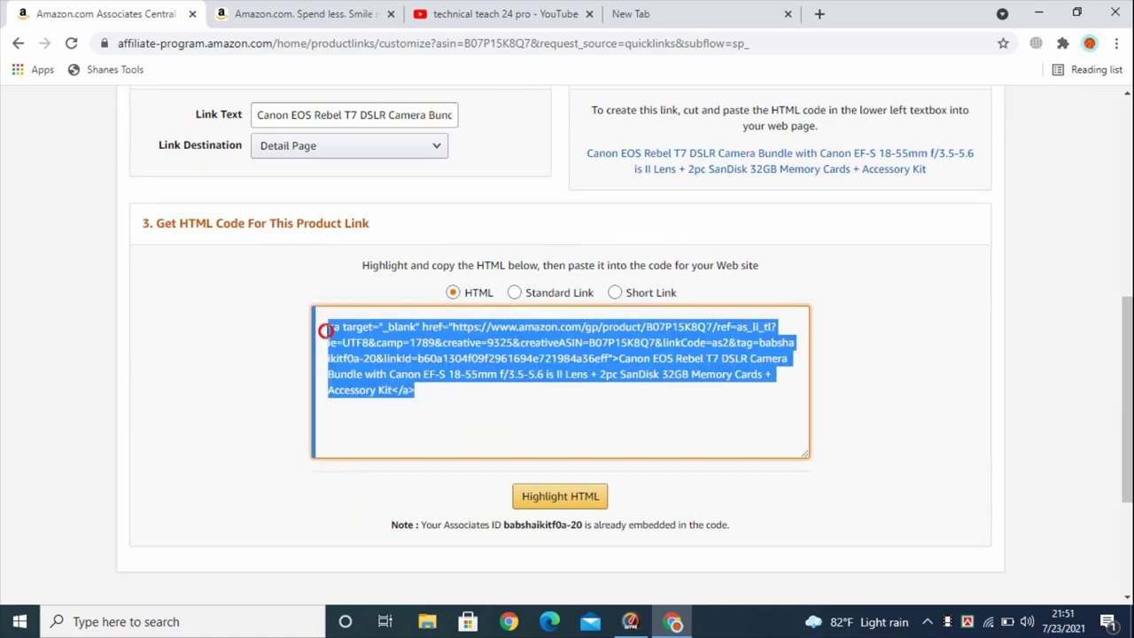
{"action": "left_click", "coordinate": [515, 293]}
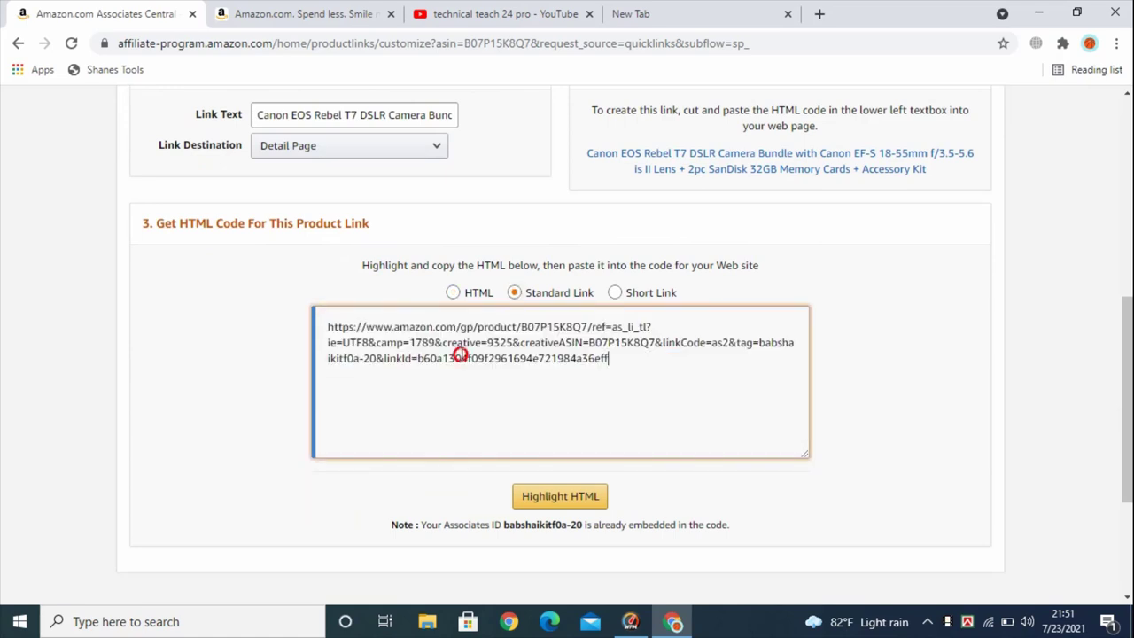
{"action": "left_click", "coordinate": [402, 355]}
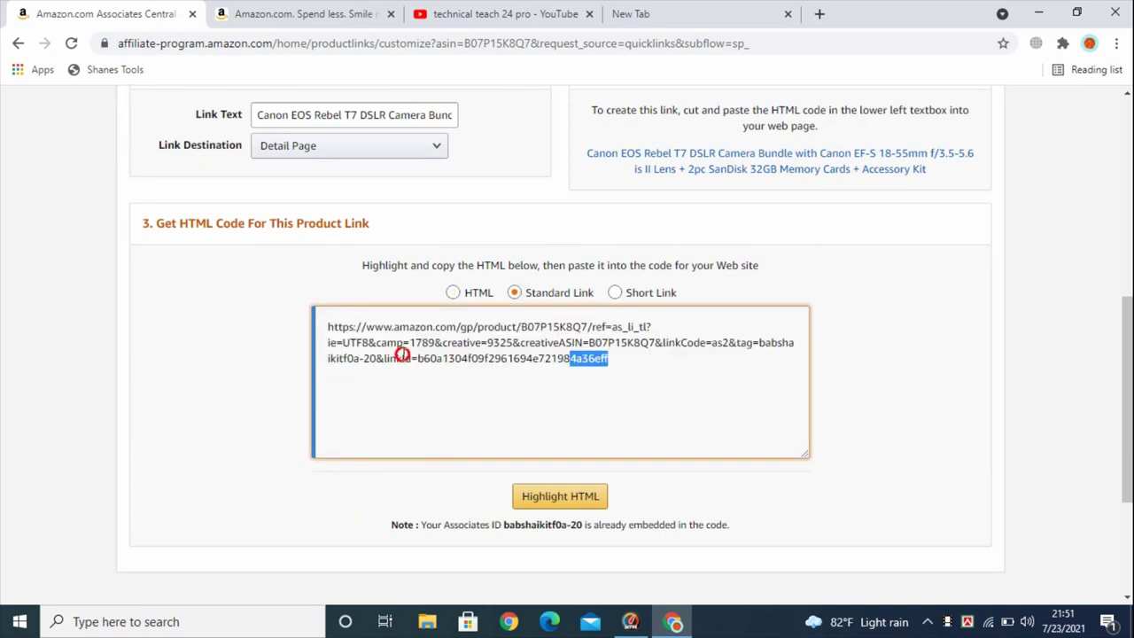
{"action": "left_click", "coordinate": [615, 293]}
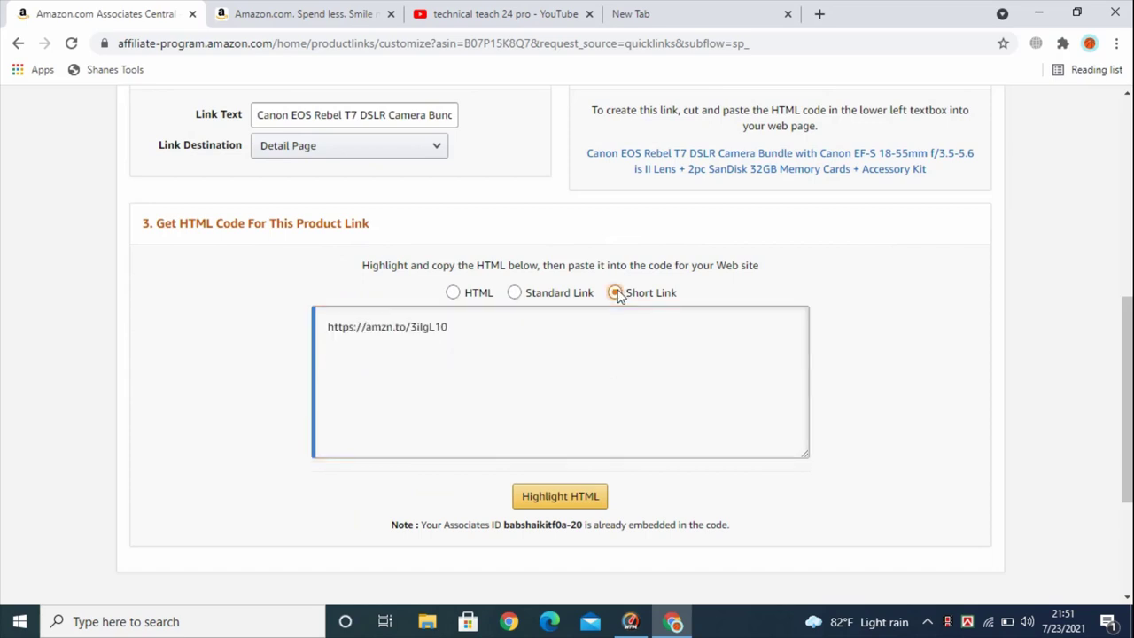
{"action": "left_click", "coordinate": [516, 293]}
{"action": "left_click", "coordinate": [452, 293]}
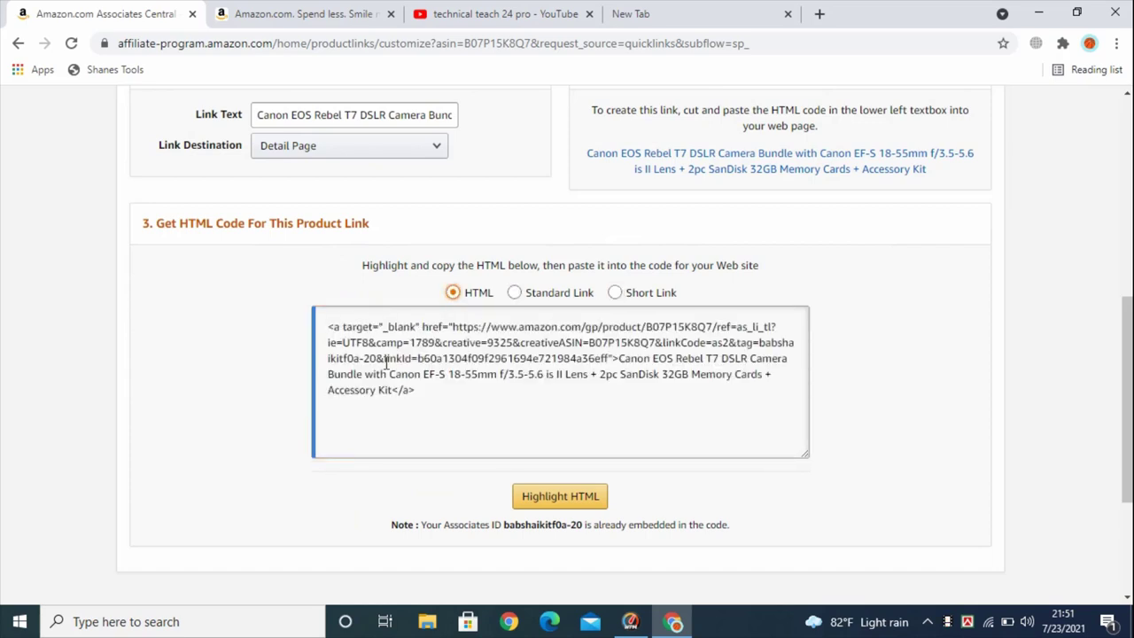
{"action": "left_click", "coordinate": [612, 295]}
{"action": "left_click_drag", "start_coordinate": [448, 328], "coordinate": [326, 317]}
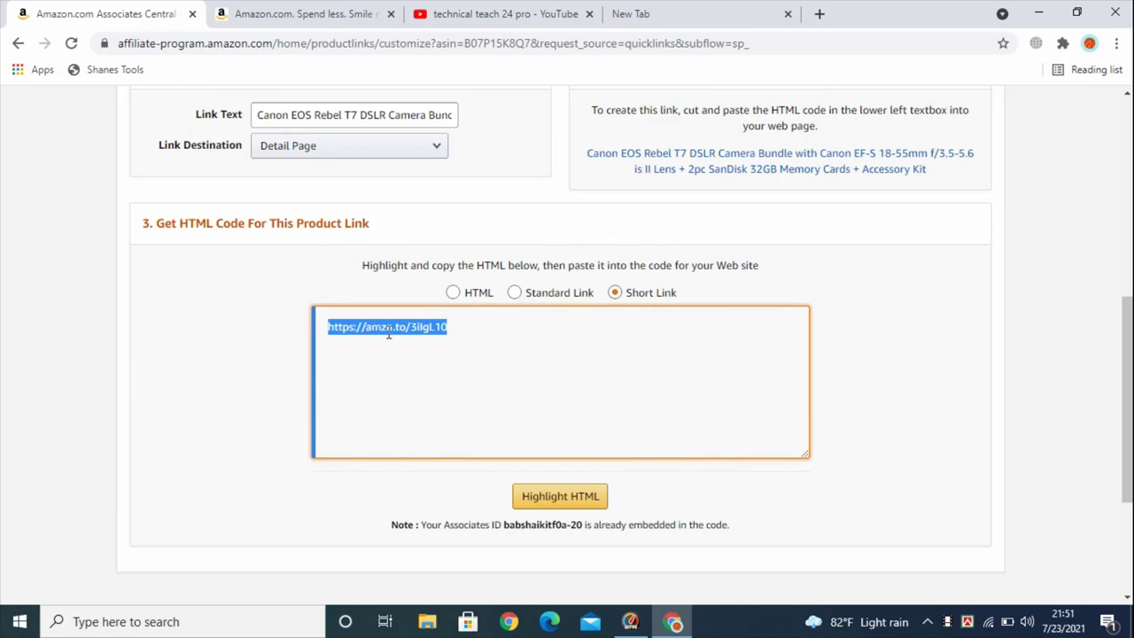
{"action": "right_click", "coordinate": [418, 330]}
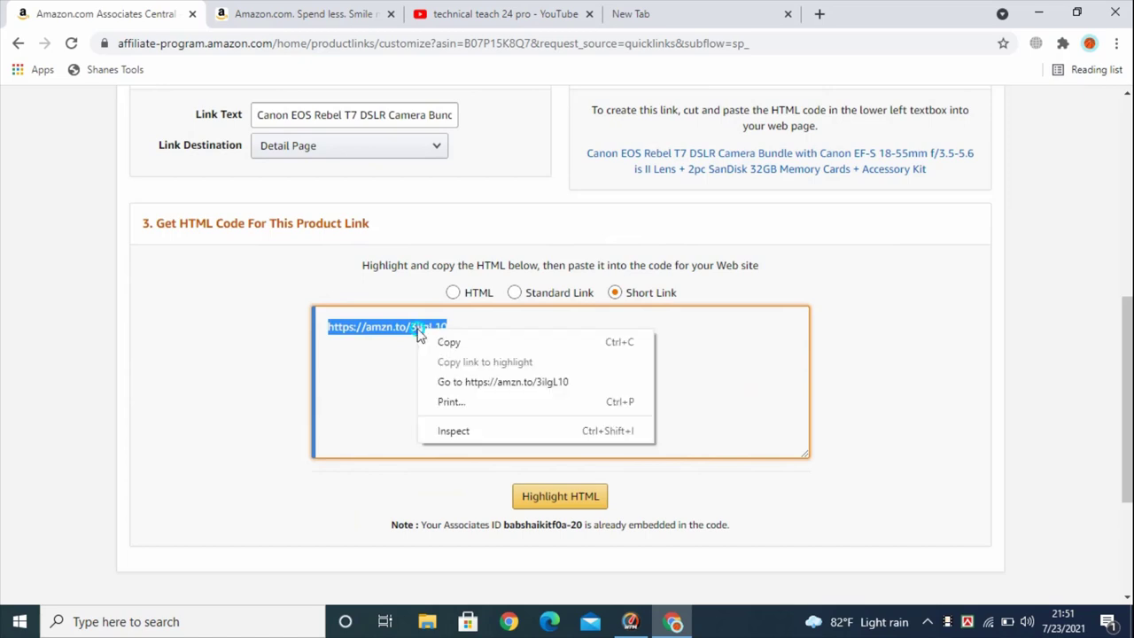
{"action": "left_click", "coordinate": [428, 340]}
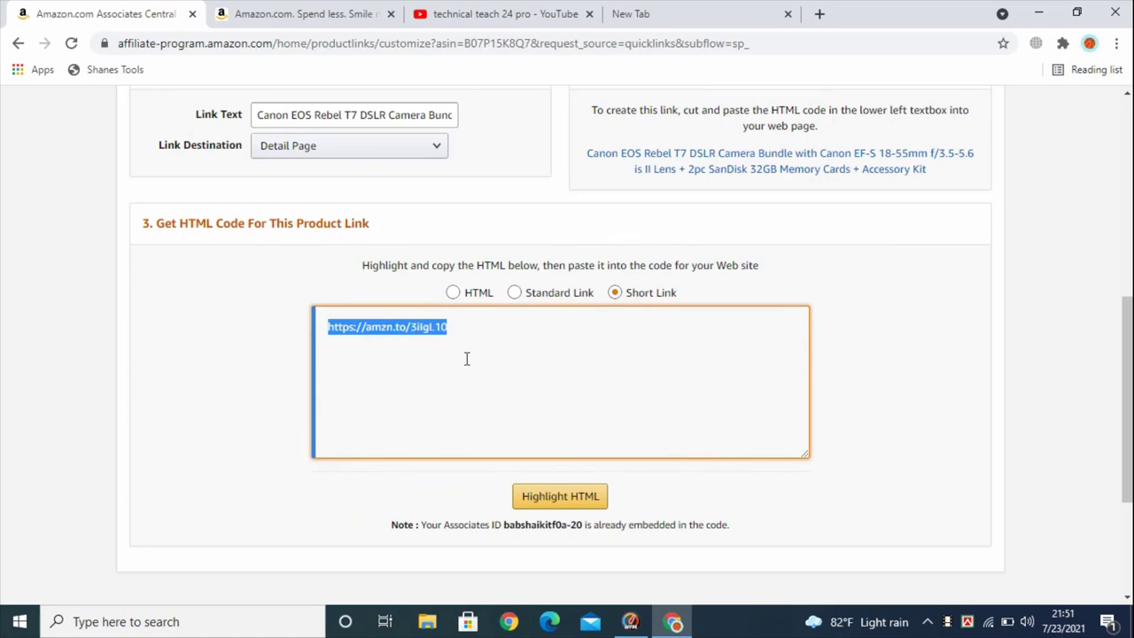
{"action": "scroll", "coordinate": [608, 342], "scroll_direction": "up", "scroll_amount": 2}
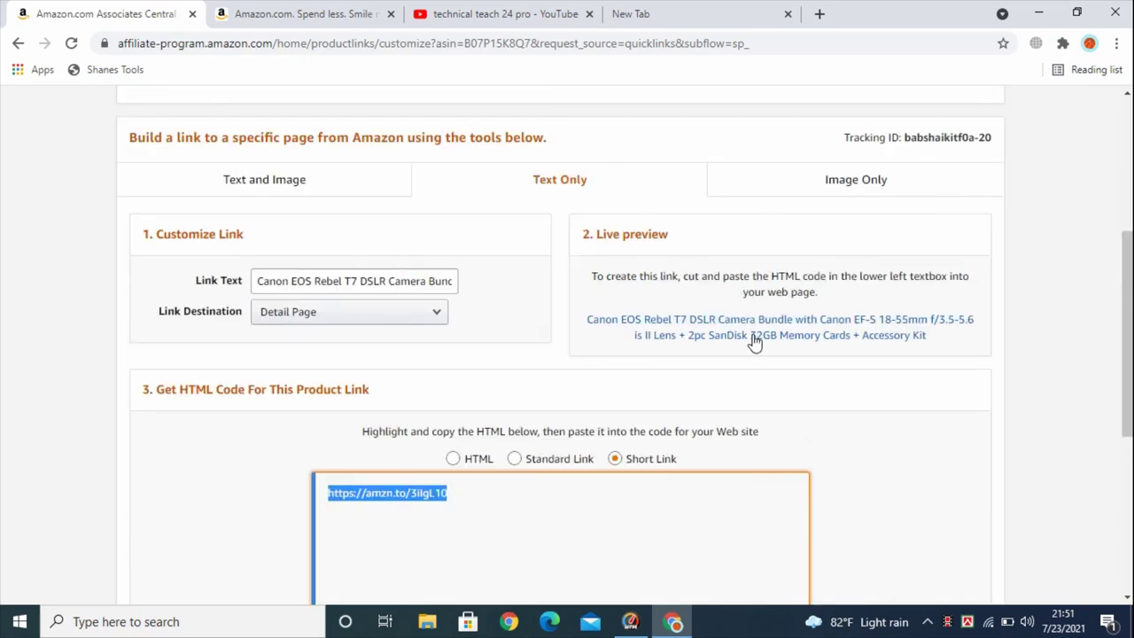
{"action": "left_click", "coordinate": [878, 186]}
{"action": "scroll", "coordinate": [818, 210], "scroll_direction": "down", "scroll_amount": 2}
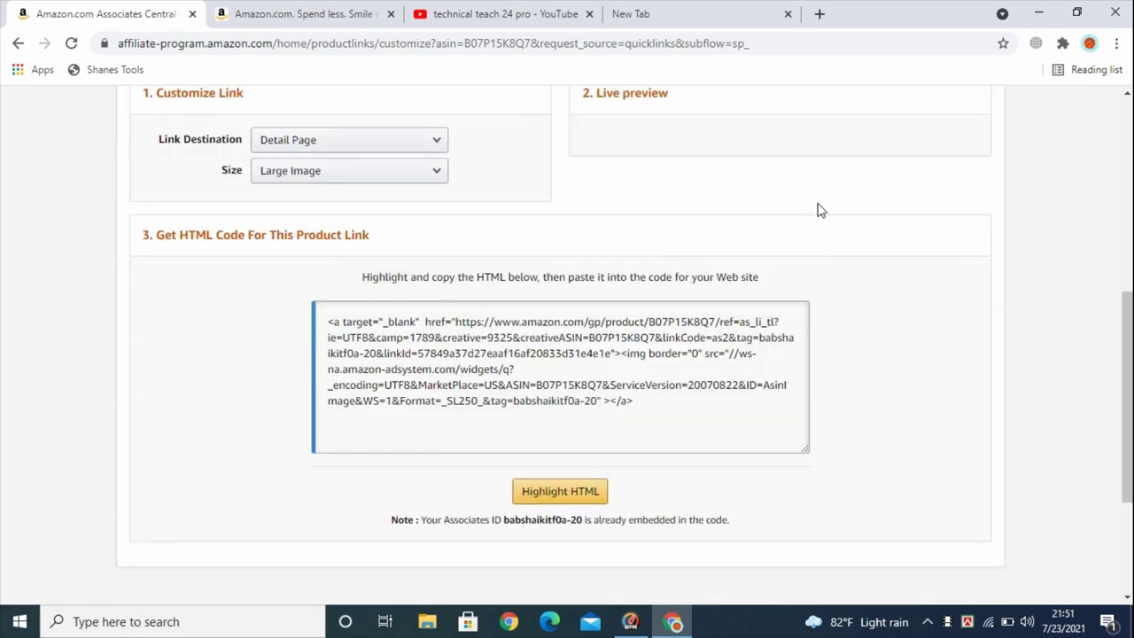
{"action": "scroll", "coordinate": [791, 228], "scroll_direction": "up", "scroll_amount": 3}
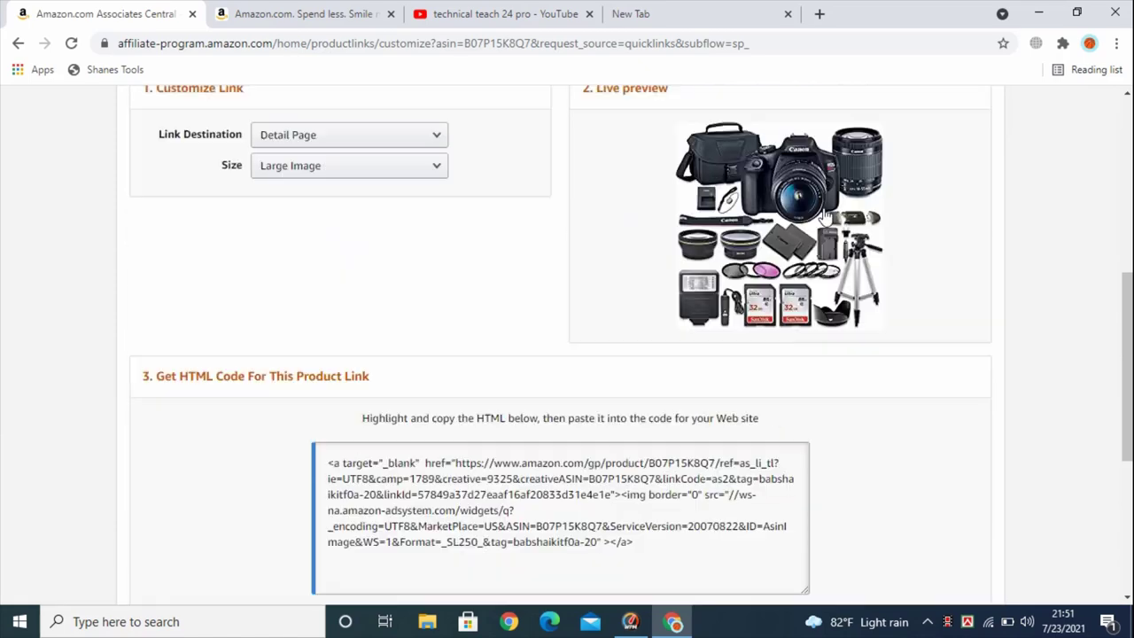
{"action": "scroll", "coordinate": [774, 229], "scroll_direction": "down", "scroll_amount": 3}
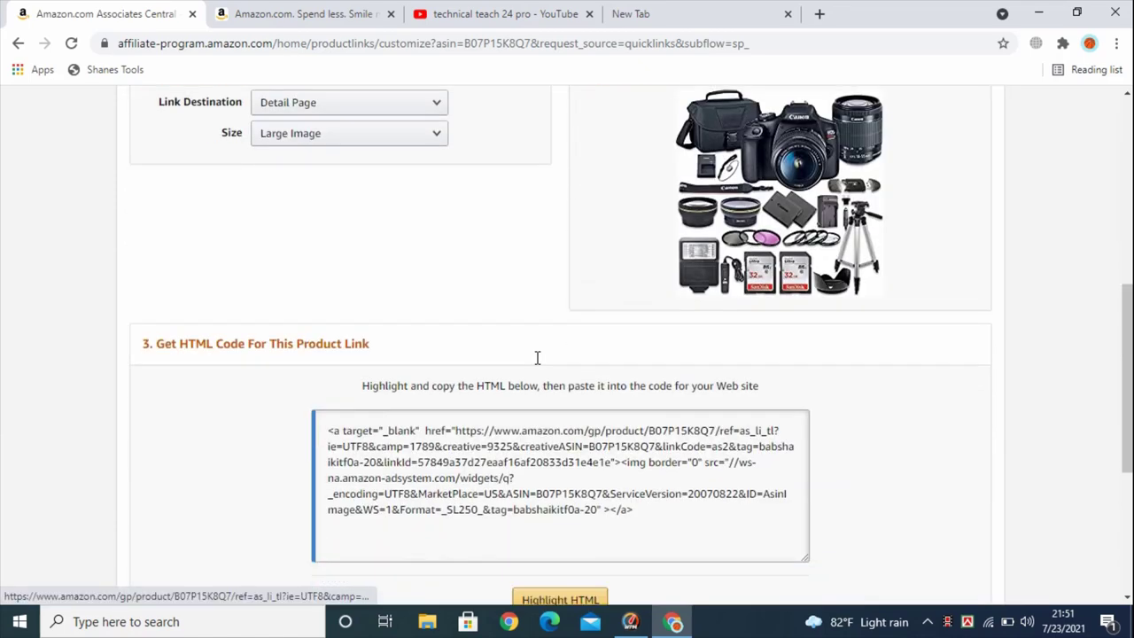
{"action": "scroll", "coordinate": [259, 126], "scroll_direction": "up", "scroll_amount": 3}
{"action": "left_click", "coordinate": [259, 127]}
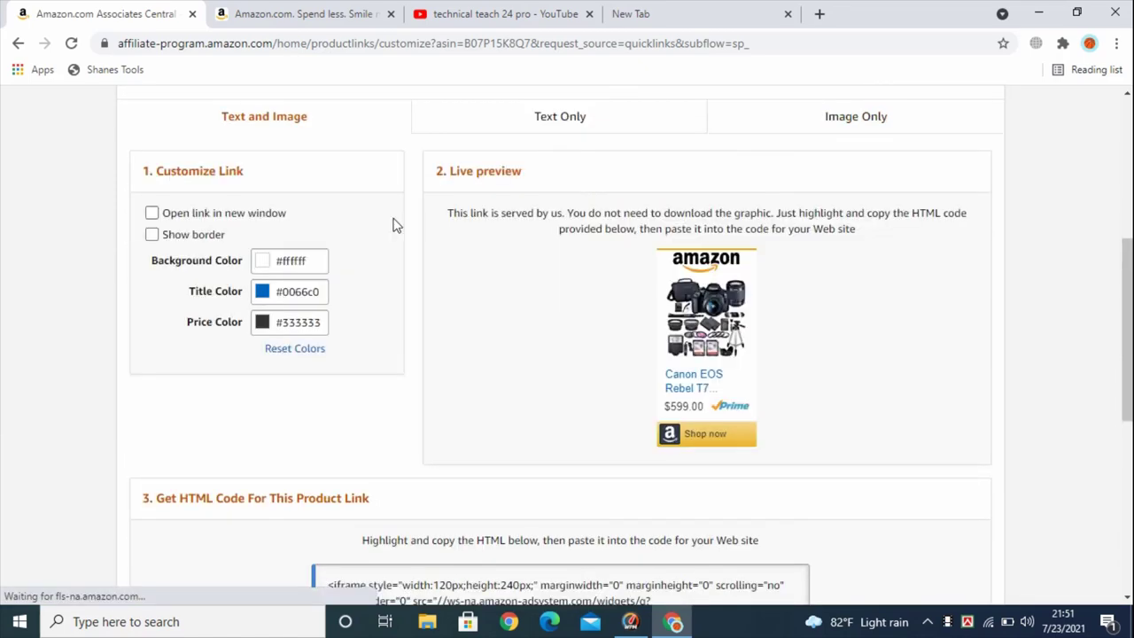
{"action": "scroll", "coordinate": [709, 349], "scroll_direction": "down", "scroll_amount": 1}
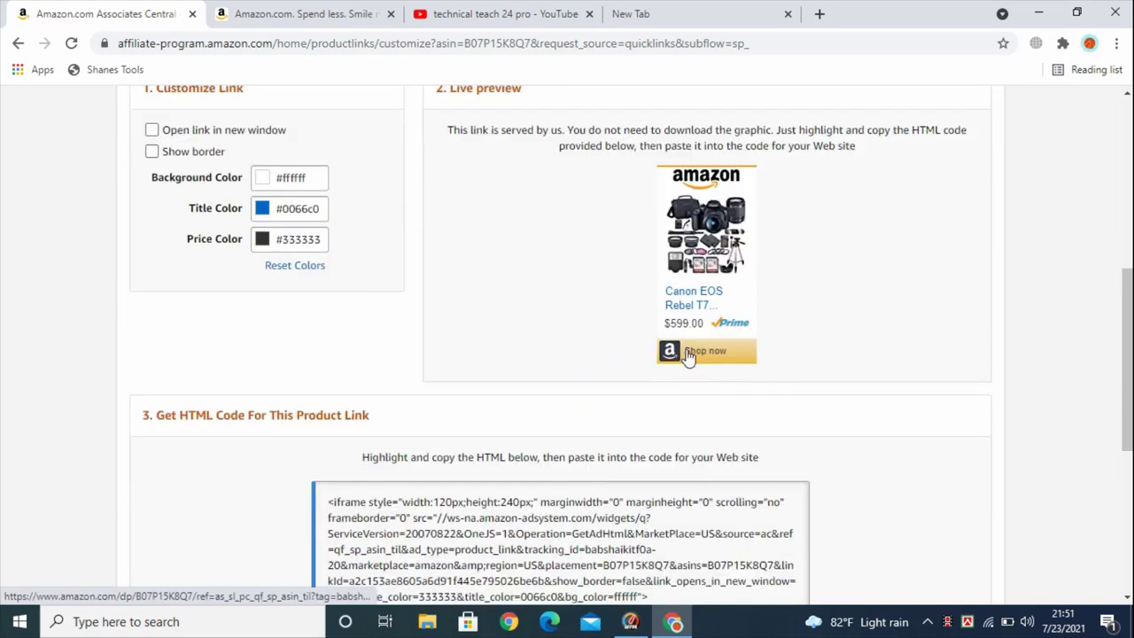
{"action": "scroll", "coordinate": [706, 299], "scroll_direction": "up", "scroll_amount": 1}
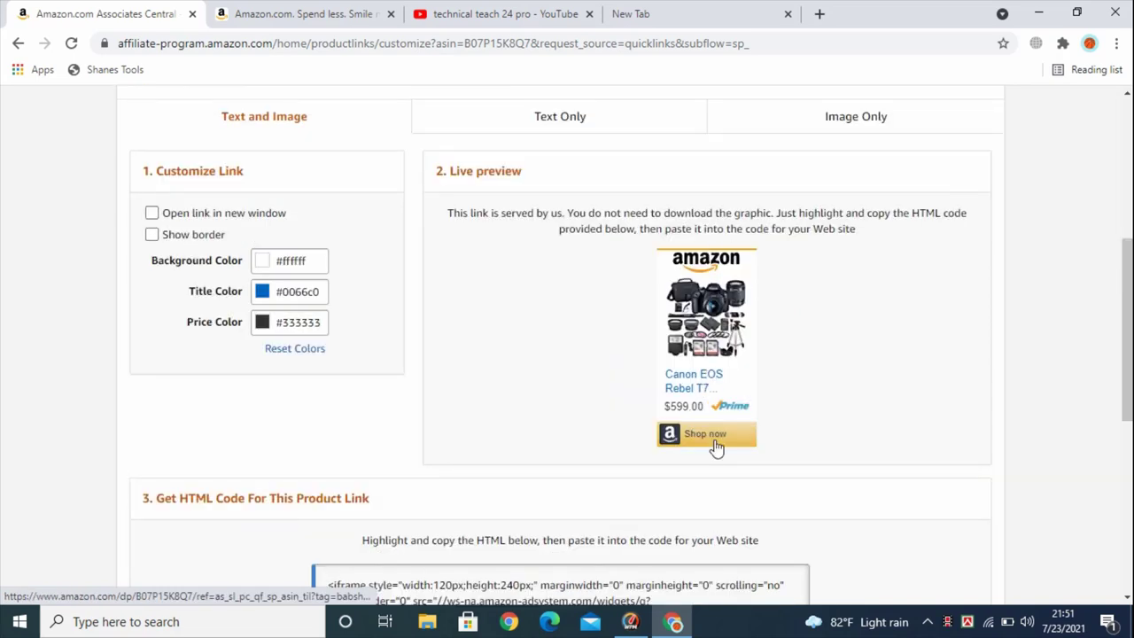
{"action": "scroll", "coordinate": [716, 447], "scroll_direction": "up", "scroll_amount": 2}
{"action": "left_click", "coordinate": [843, 292]}
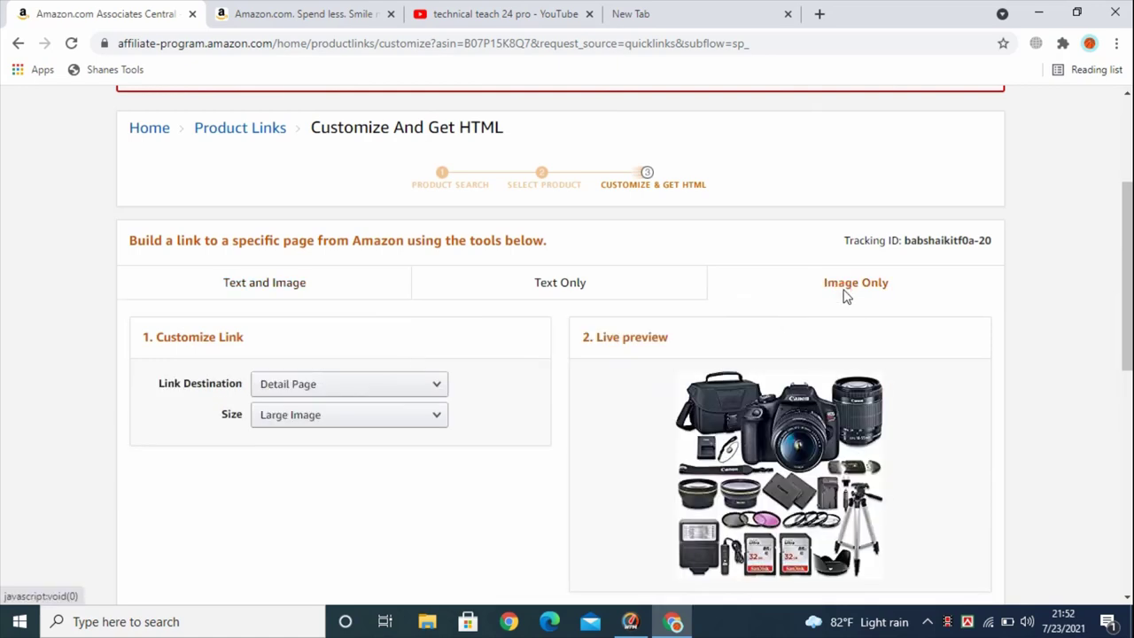
{"action": "scroll", "coordinate": [843, 297], "scroll_direction": "down", "scroll_amount": 2}
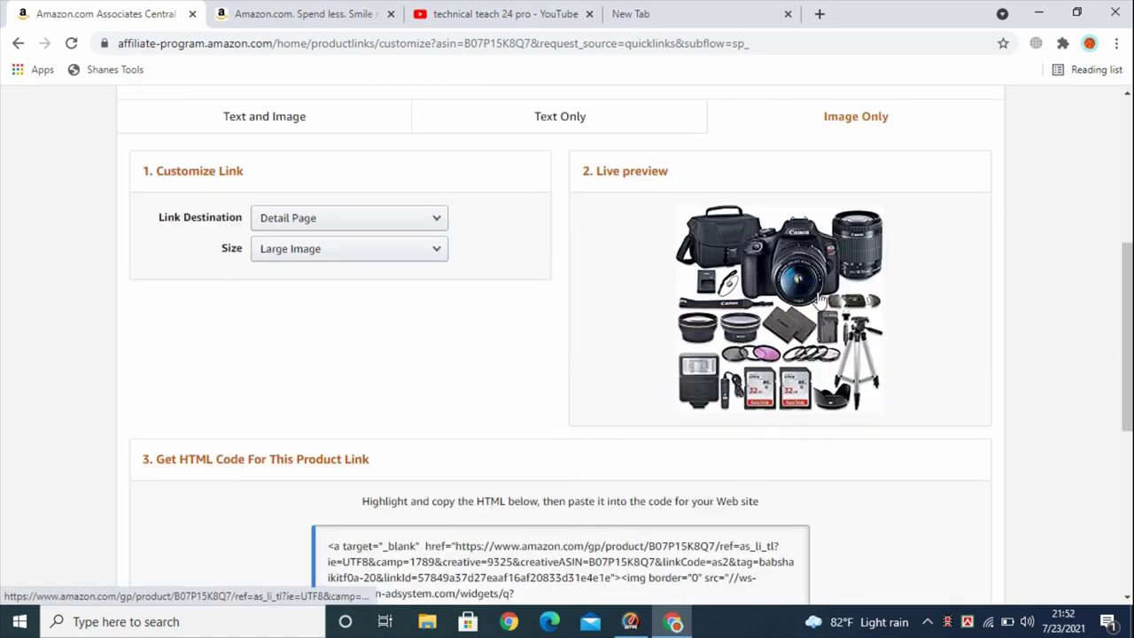
{"action": "scroll", "coordinate": [819, 301], "scroll_direction": "down", "scroll_amount": 2}
{"action": "left_click", "coordinate": [344, 372]}
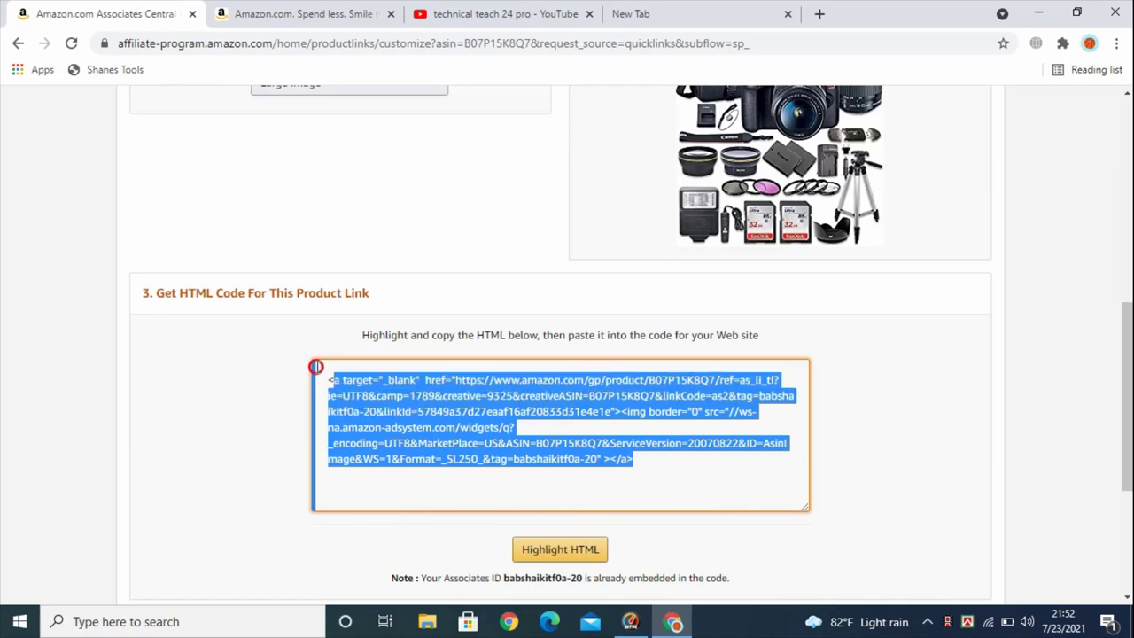
{"action": "scroll", "coordinate": [977, 286], "scroll_direction": "up", "scroll_amount": 2}
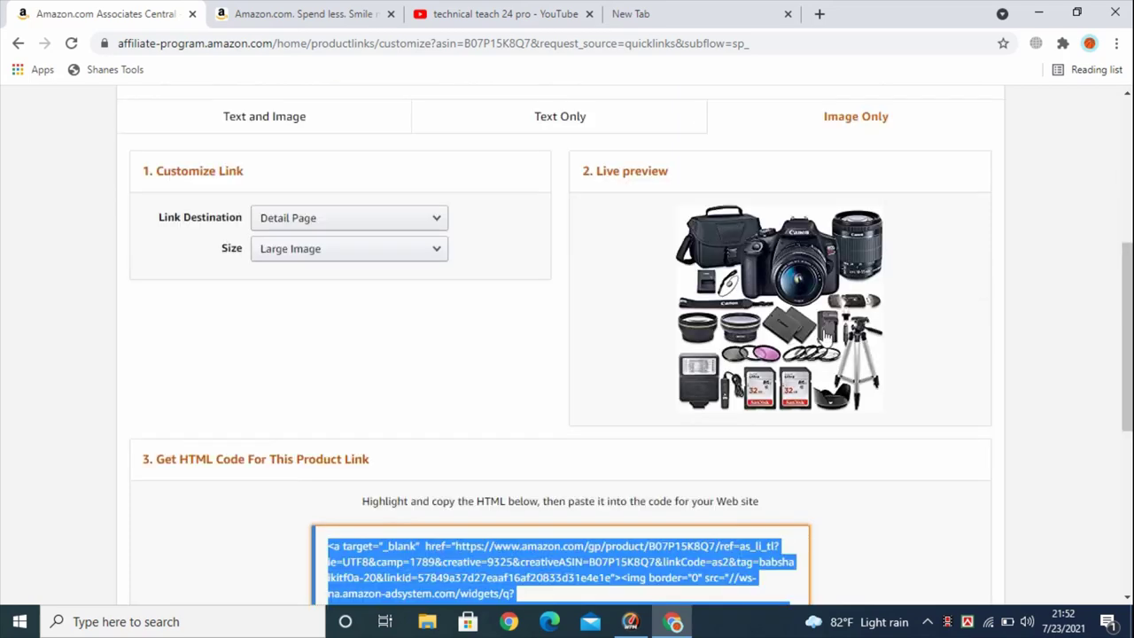
{"action": "scroll", "coordinate": [825, 332], "scroll_direction": "up", "scroll_amount": 1}
{"action": "left_click", "coordinate": [538, 188]}
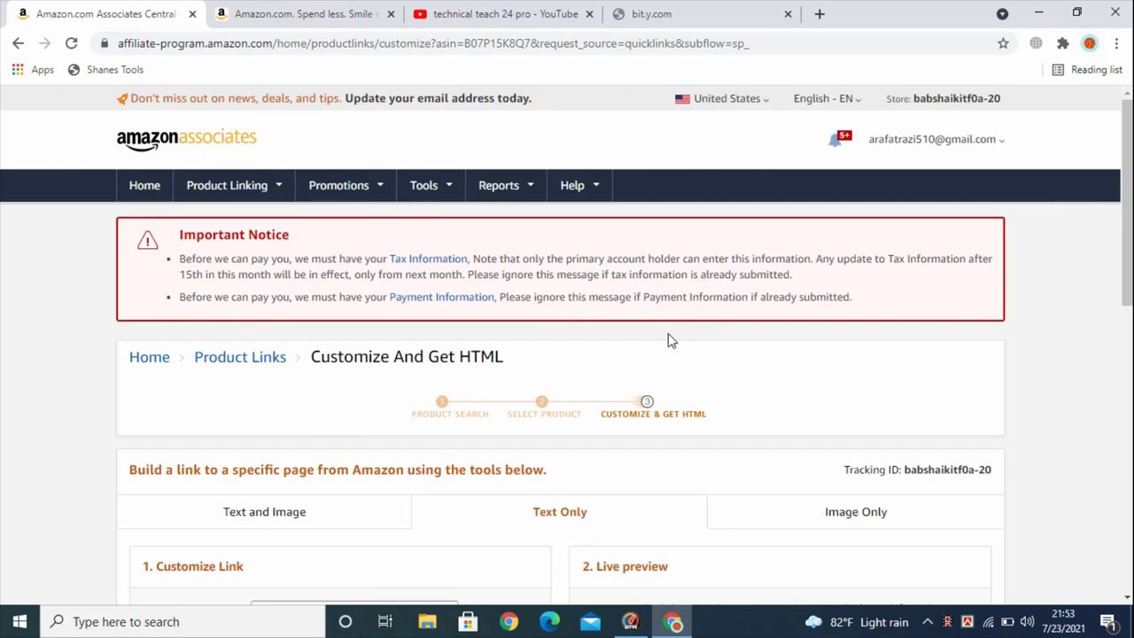
{"action": "scroll", "coordinate": [671, 342], "scroll_direction": "down", "scroll_amount": 2}
{"action": "scroll", "coordinate": [671, 341], "scroll_direction": "down", "scroll_amount": 2}
{"action": "scroll", "coordinate": [671, 341], "scroll_direction": "up", "scroll_amount": 2}
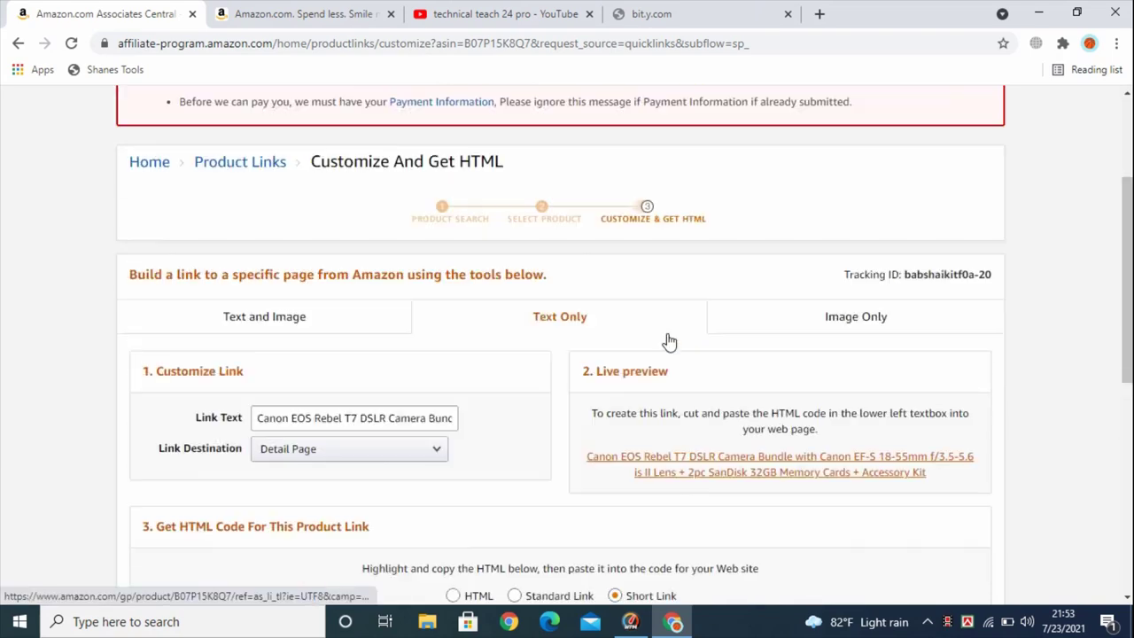
{"action": "scroll", "coordinate": [670, 342], "scroll_direction": "down", "scroll_amount": 1}
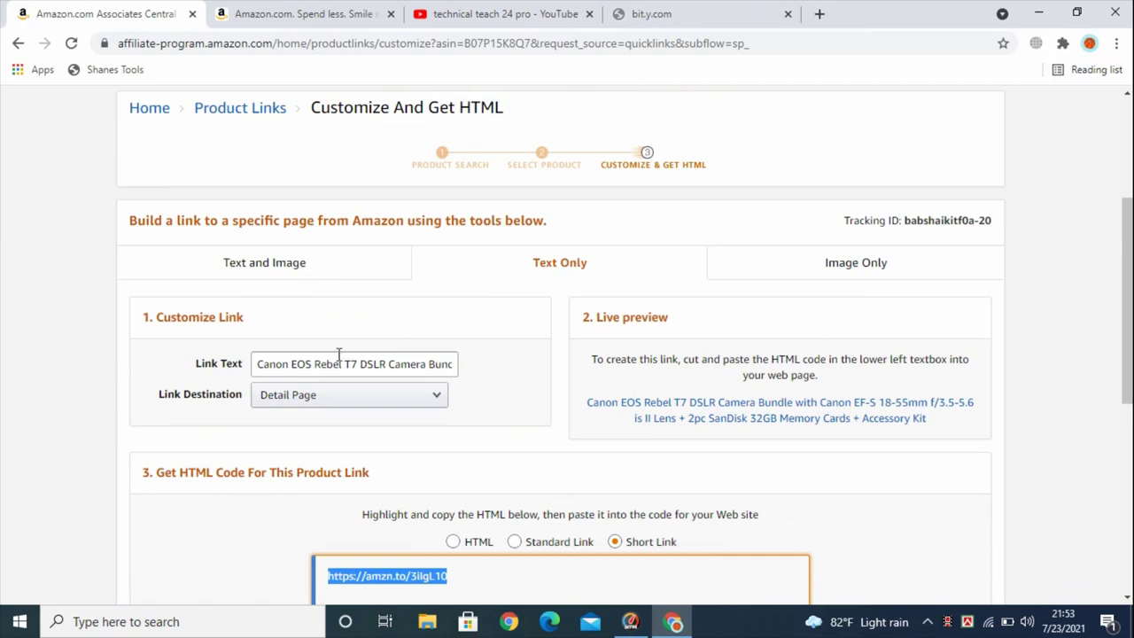
{"action": "scroll", "coordinate": [340, 358], "scroll_direction": "down", "scroll_amount": 1}
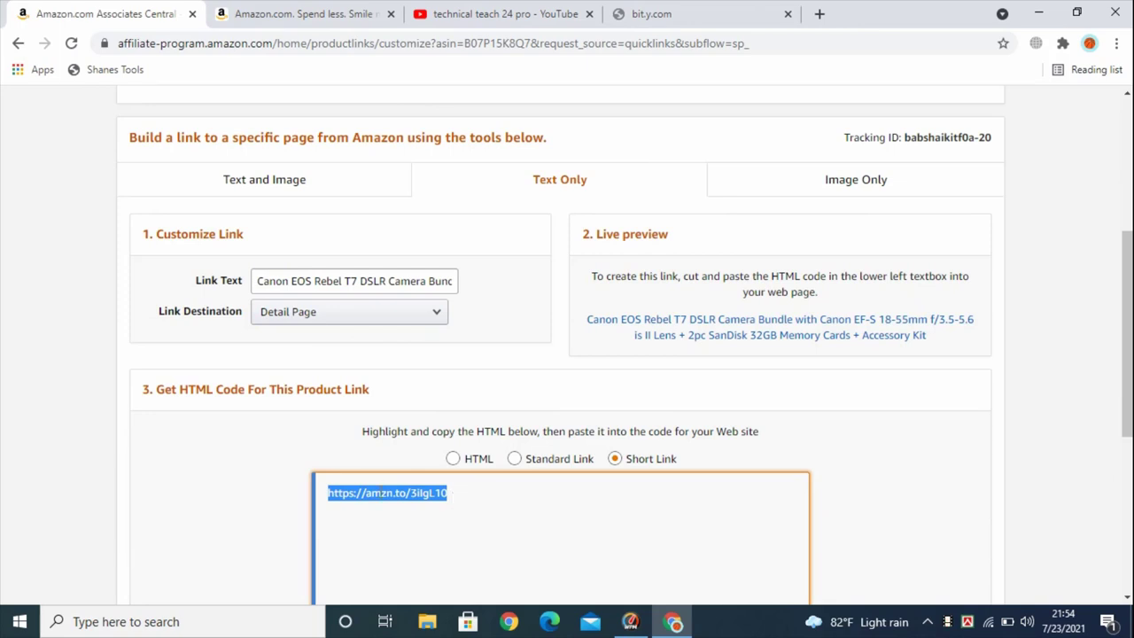
{"action": "scroll", "coordinate": [387, 499], "scroll_direction": "up", "scroll_amount": 1}
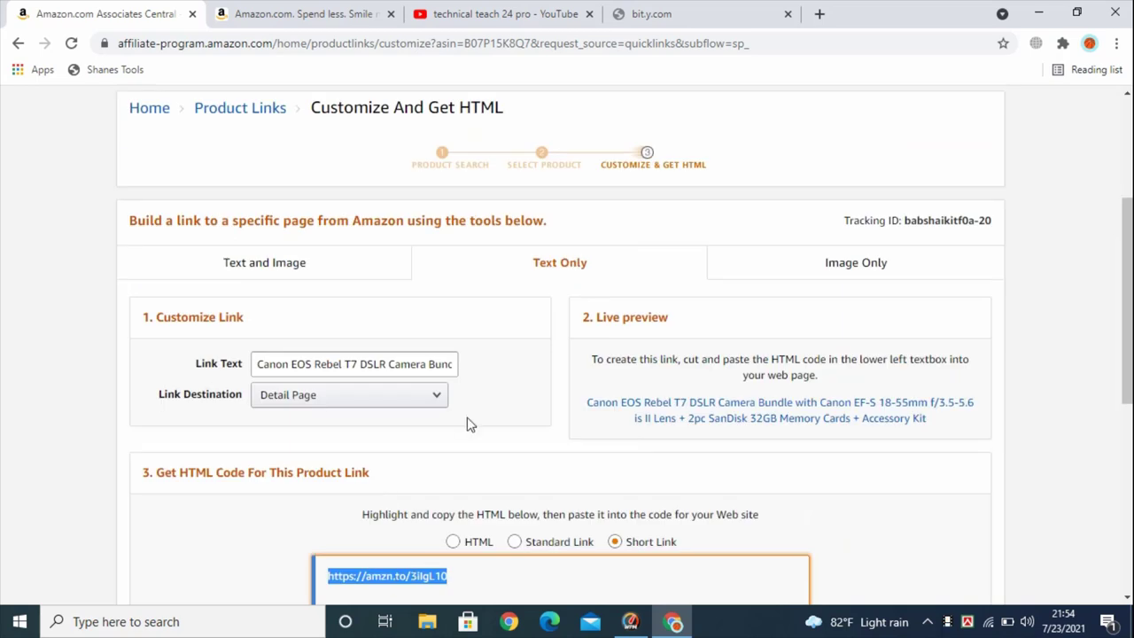
{"action": "scroll", "coordinate": [468, 418], "scroll_direction": "down", "scroll_amount": 1}
{"action": "scroll", "coordinate": [485, 462], "scroll_direction": "up", "scroll_amount": 1}
{"action": "scroll", "coordinate": [567, 354], "scroll_direction": "down", "scroll_amount": 1}
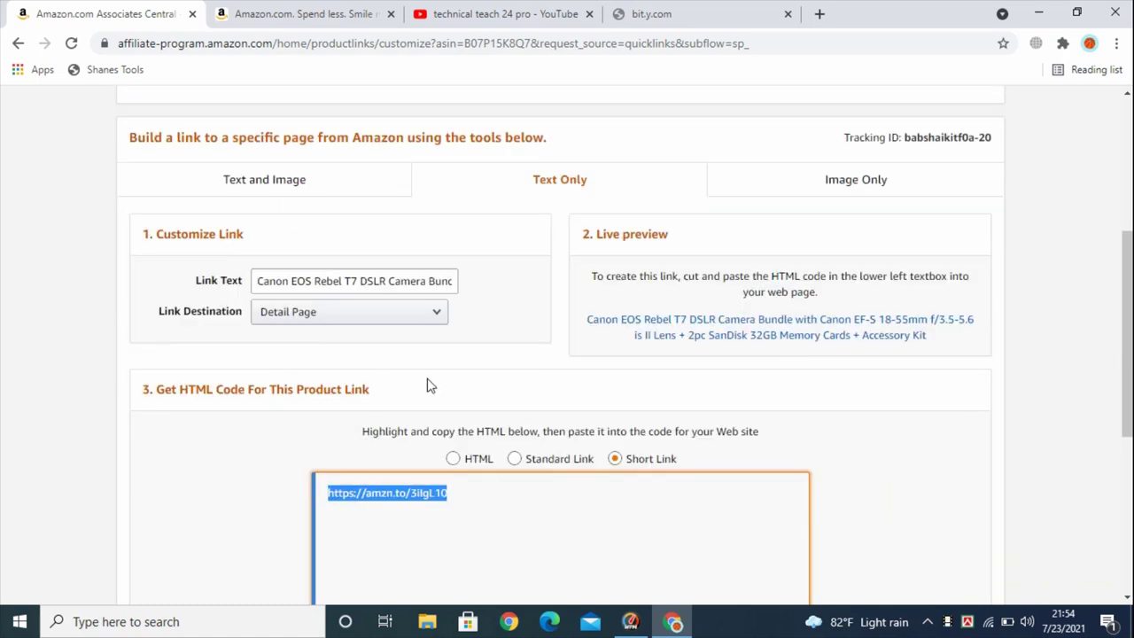
{"action": "scroll", "coordinate": [425, 385], "scroll_direction": "up", "scroll_amount": 2}
Switch to the Amazon.com storefront tab, briefly check the Associates link builder, then return to the storefront
{"action": "left_click", "coordinate": [301, 13]}
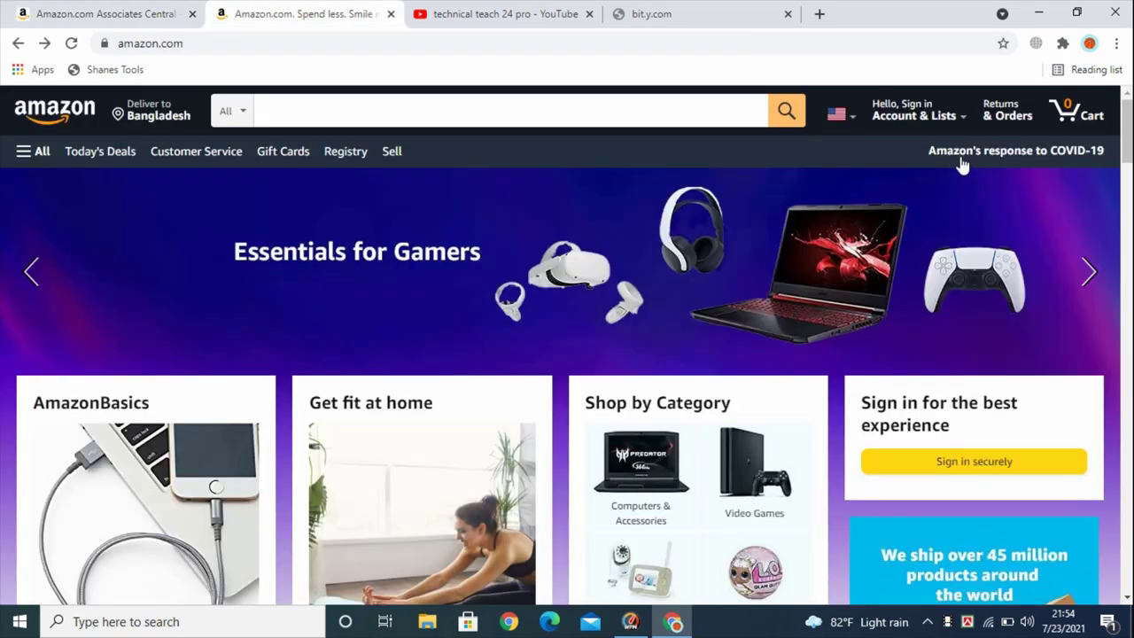
{"action": "scroll", "coordinate": [717, 332], "scroll_direction": "down", "scroll_amount": 4}
{"action": "scroll", "coordinate": [461, 312], "scroll_direction": "up", "scroll_amount": 5}
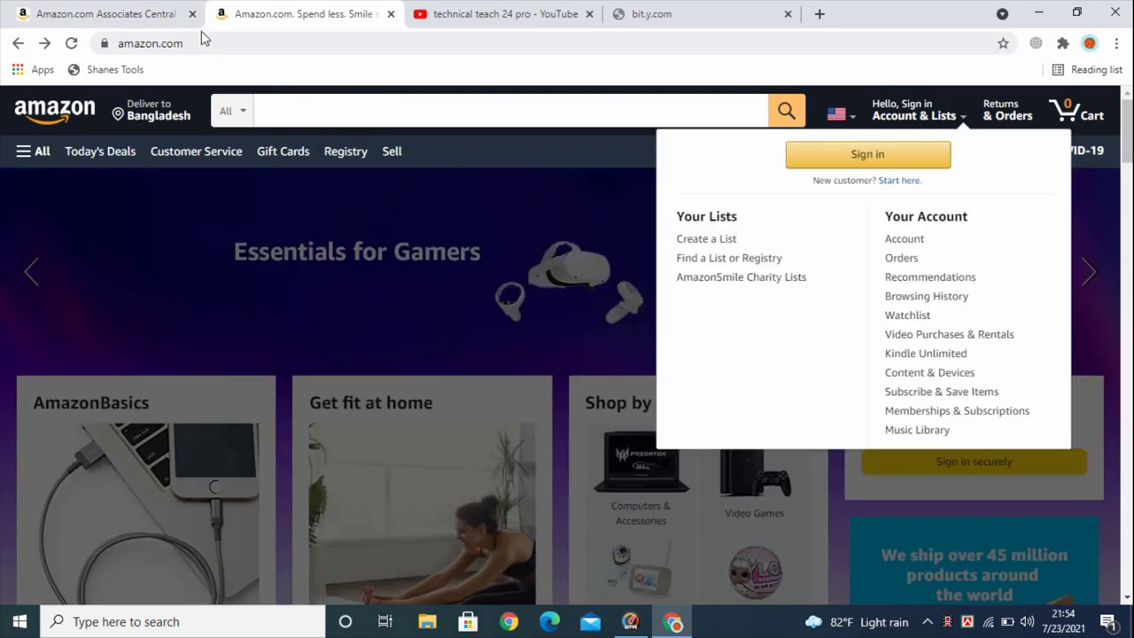
{"action": "left_click", "coordinate": [118, 11]}
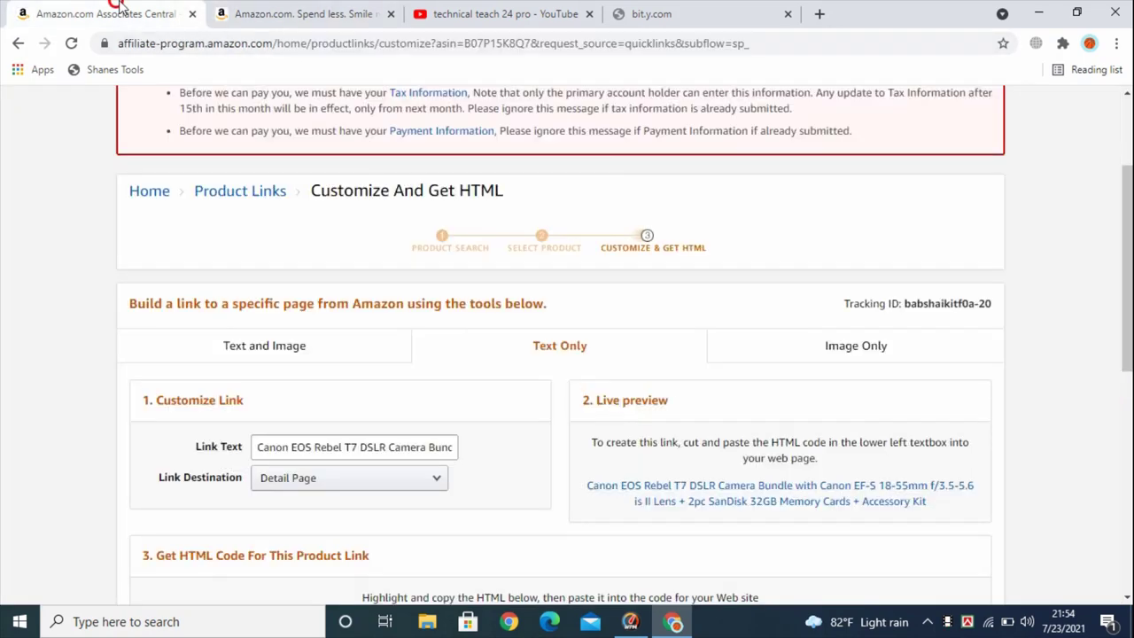
{"action": "left_click", "coordinate": [284, 11]}
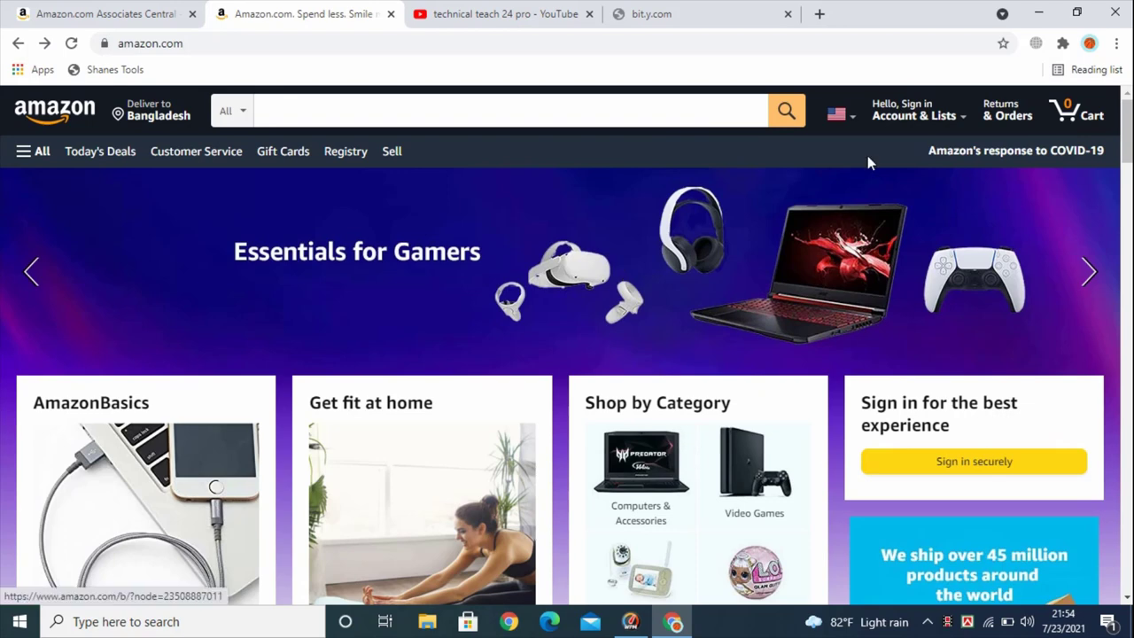
{"action": "mouse_move", "coordinate": [914, 111]}
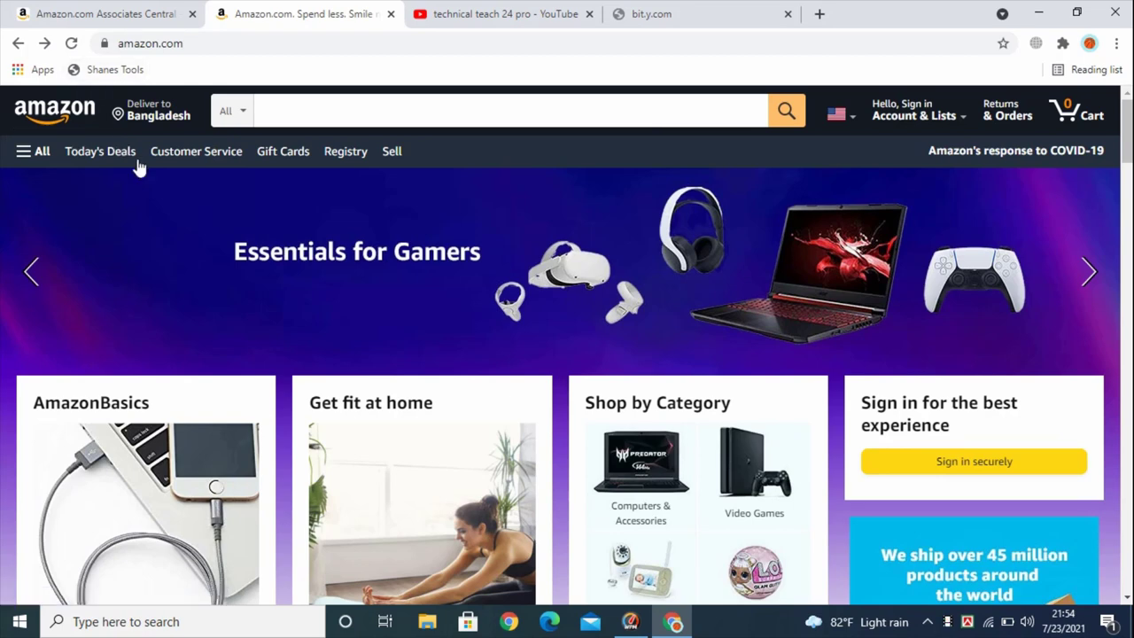
{"action": "scroll", "coordinate": [329, 334], "scroll_direction": "down", "scroll_amount": 5}
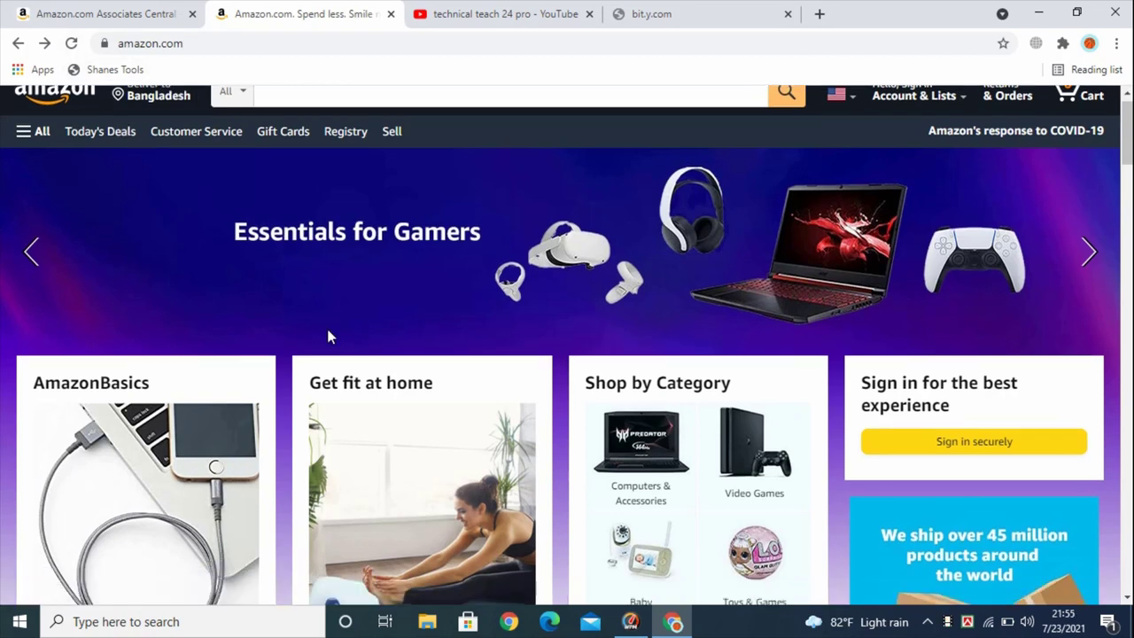
{"action": "scroll", "coordinate": [337, 399], "scroll_direction": "up", "scroll_amount": 5}
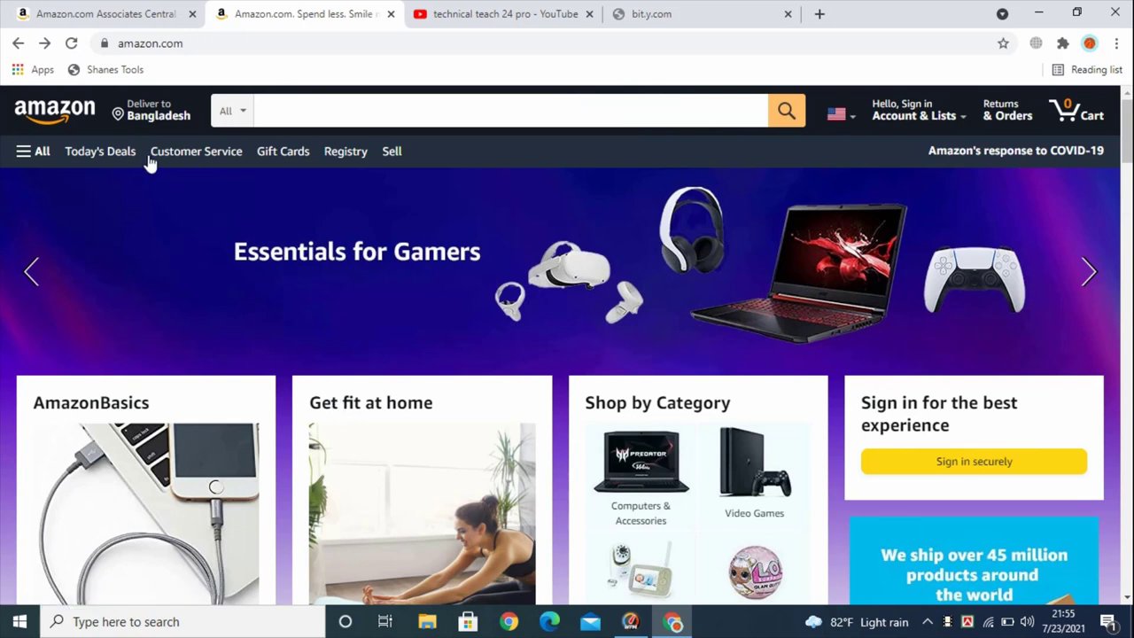
Reload Amazon.com so it shows the signed-in account and the Associates SiteStripe link tools
{"action": "left_click", "coordinate": [72, 44]}
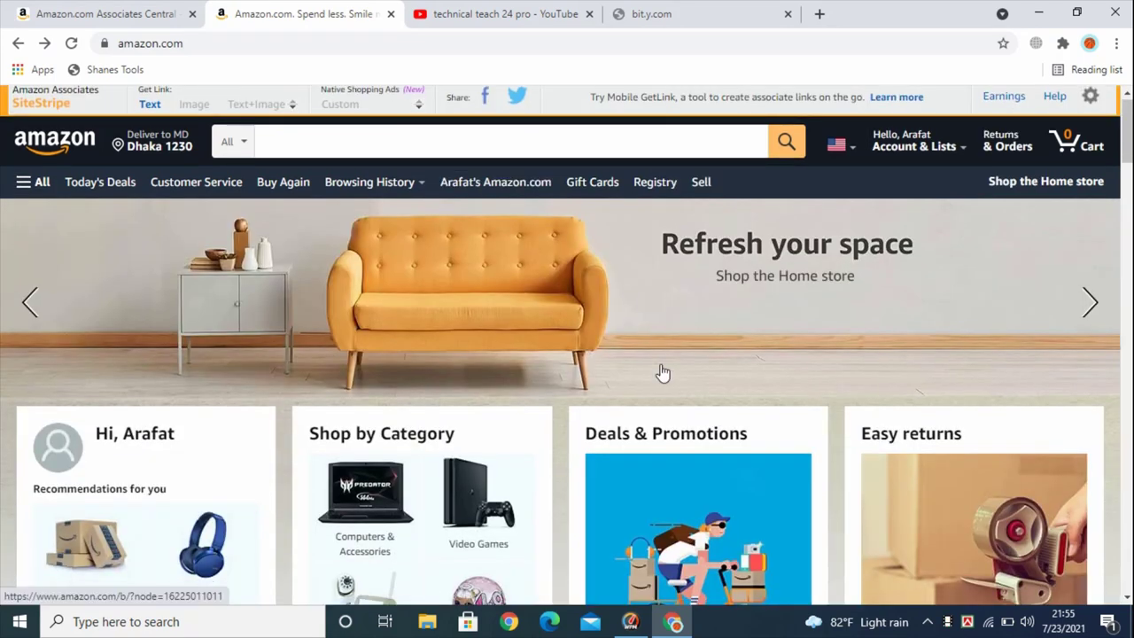
{"action": "scroll", "coordinate": [660, 368], "scroll_direction": "down", "scroll_amount": 5}
{"action": "scroll", "coordinate": [623, 406], "scroll_direction": "up", "scroll_amount": 5}
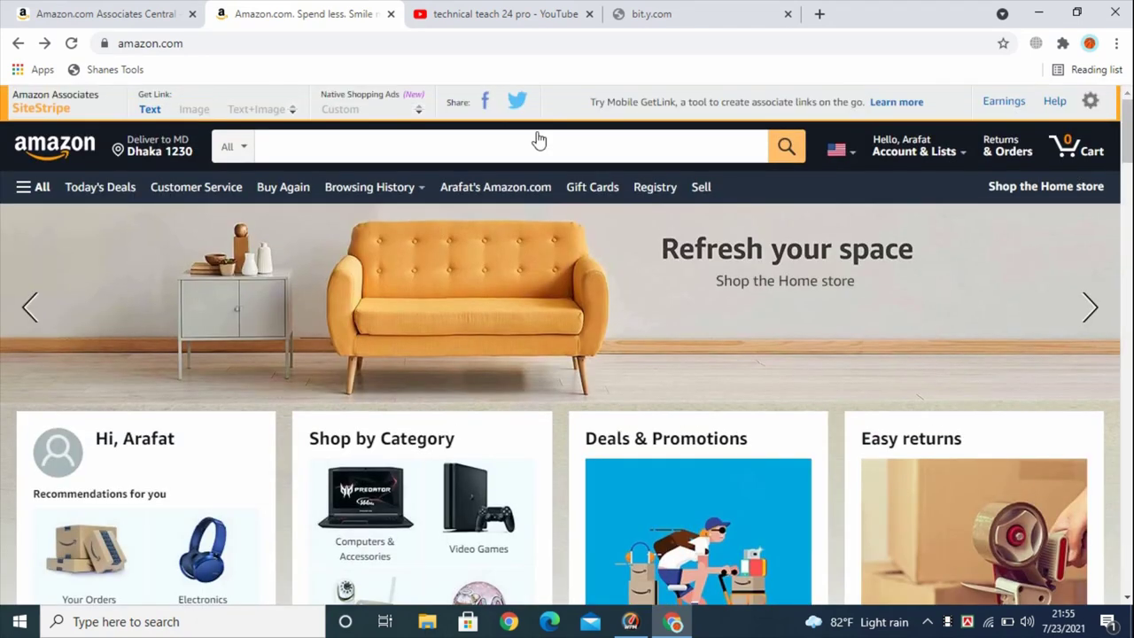